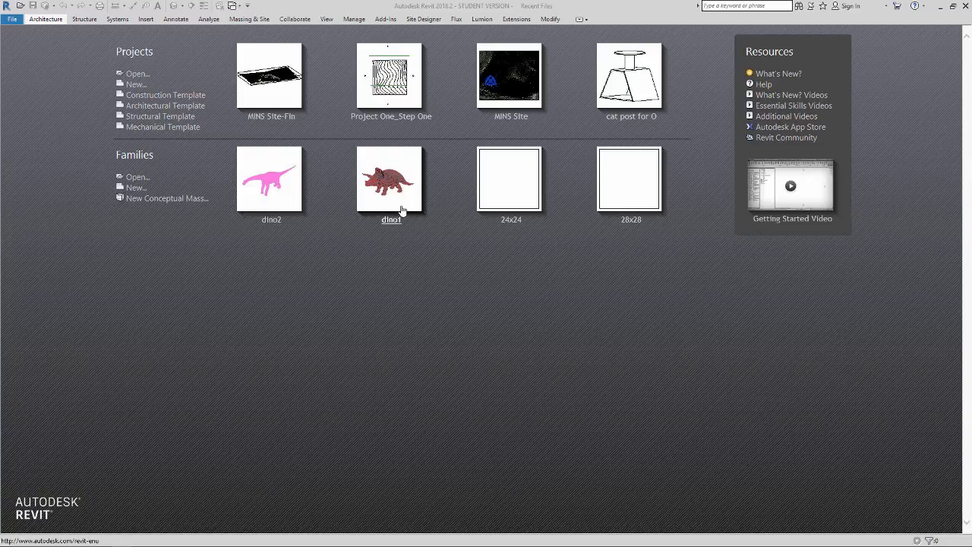
Step: Create a new project from a template
{"action": "left_click", "coordinate": [136, 84]}
{"action": "left_click", "coordinate": [450, 258]}
{"action": "left_click", "coordinate": [450, 276]}
{"action": "left_click", "coordinate": [461, 315]}
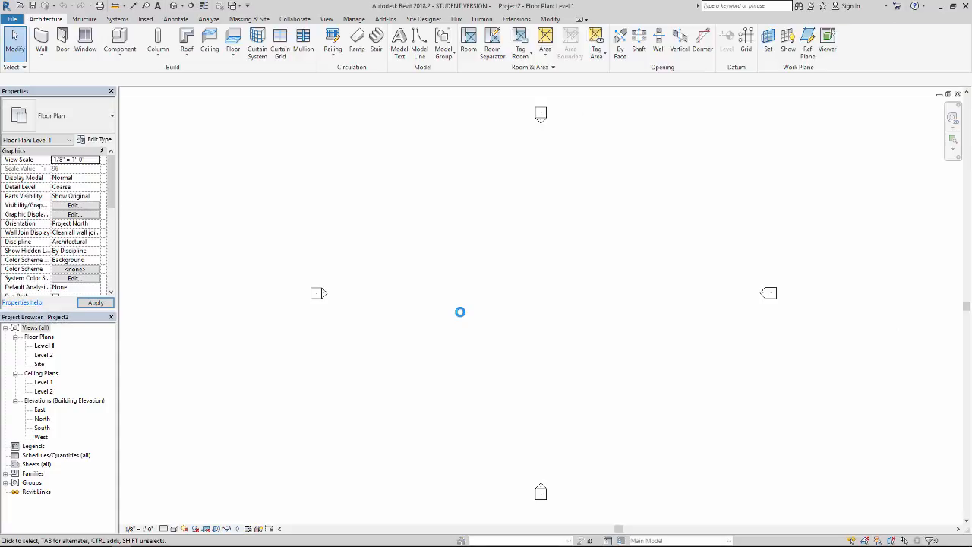
{"action": "scroll", "coordinate": [478, 316], "scroll_direction": "down", "scroll_amount": 2}
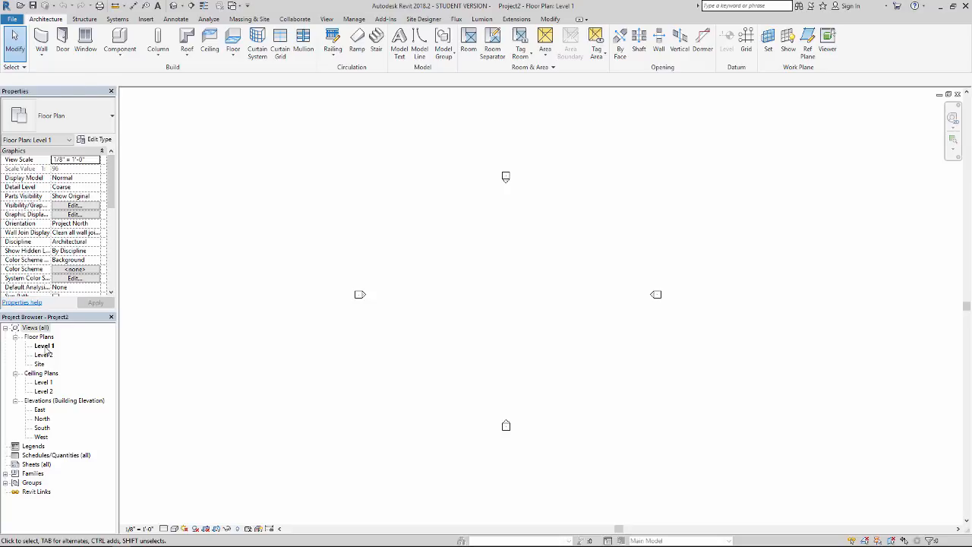
Step: Look at the Level 2 and Level 1 floor plans and display the east elevation marker's view line
{"action": "double_click", "coordinate": [44, 356]}
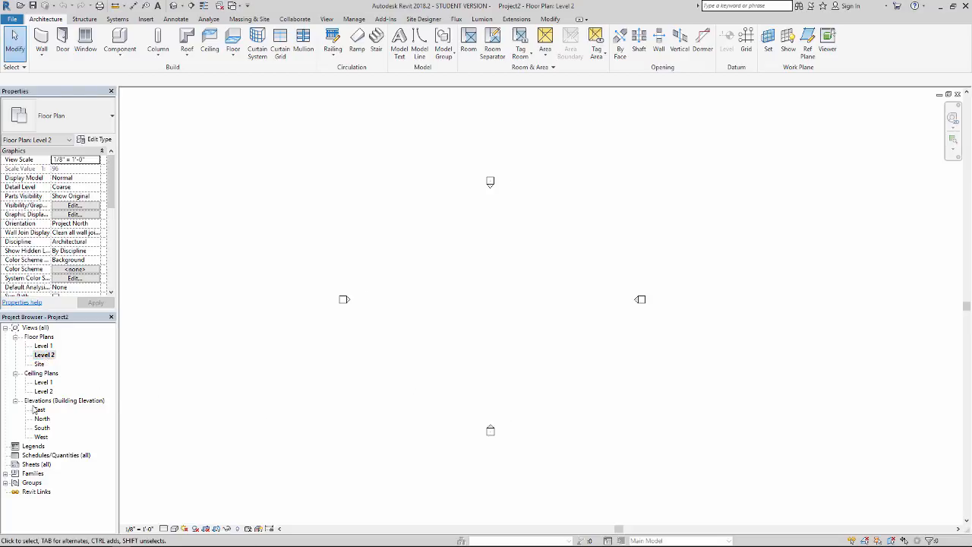
{"action": "double_click", "coordinate": [40, 346]}
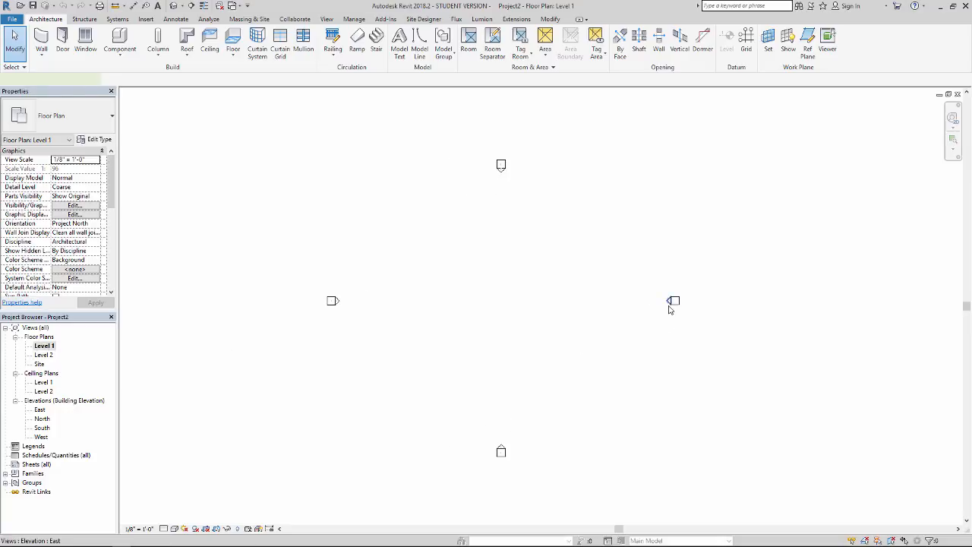
{"action": "left_click", "coordinate": [669, 307]}
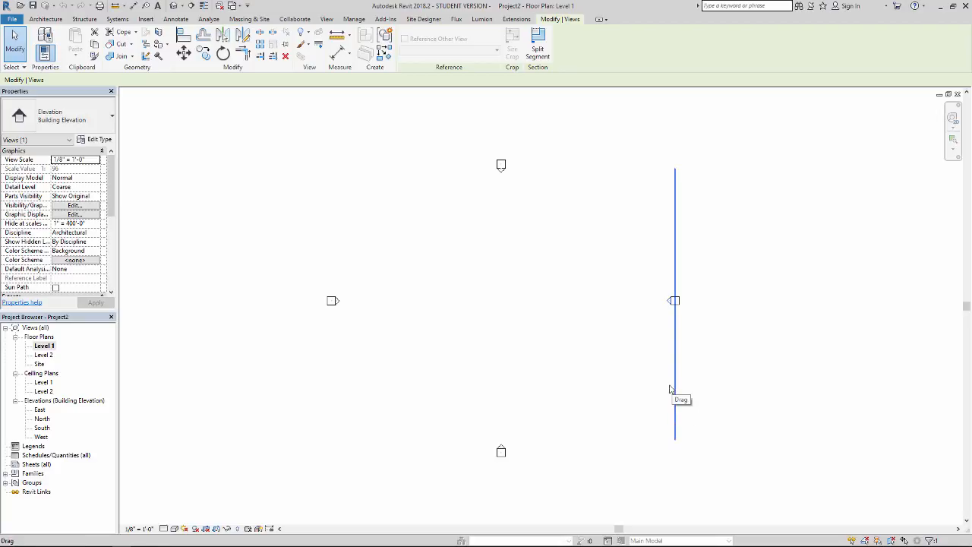
{"action": "left_click", "coordinate": [528, 356]}
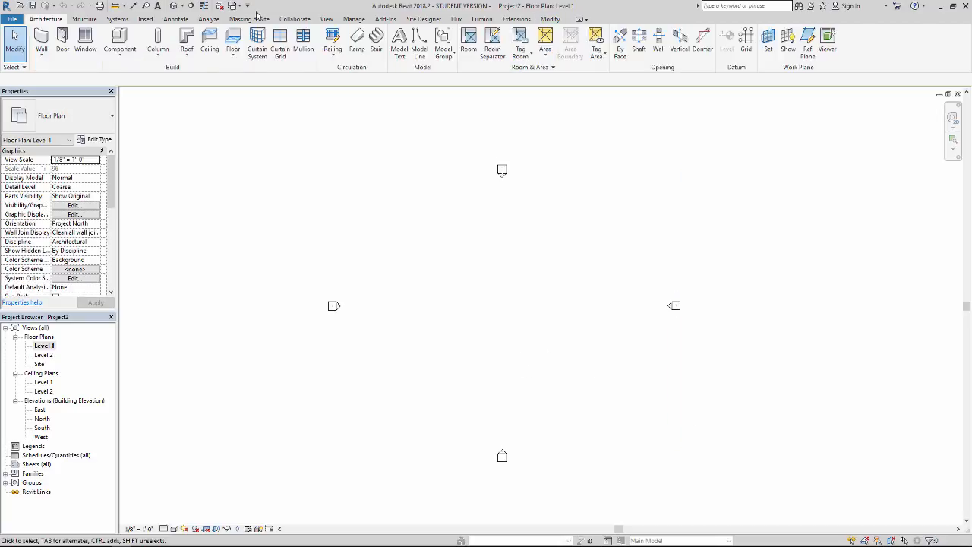
Step: Draw a rectangle of Generic - 8" walls about 128' by 72' on Level 1, enclosing the east elevation marker
{"action": "left_click", "coordinate": [43, 40]}
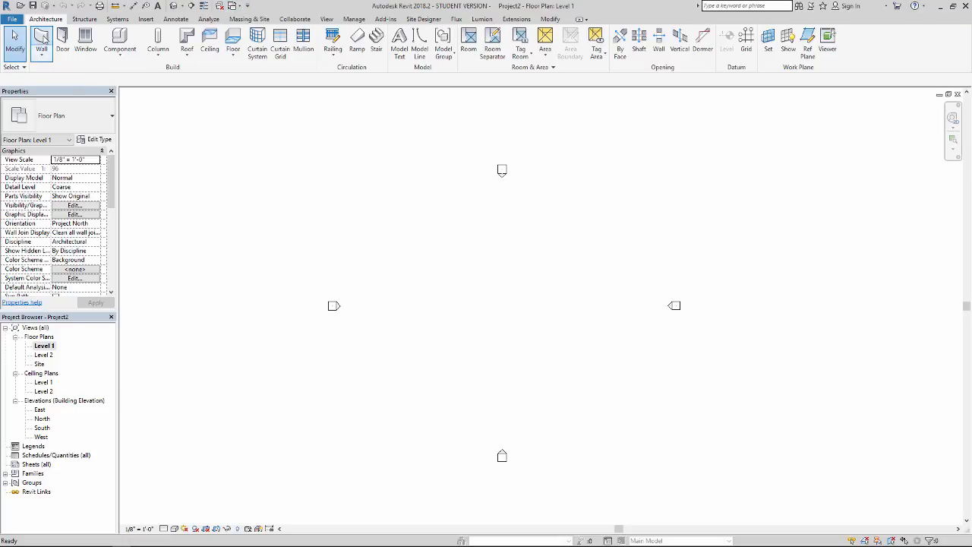
{"action": "left_click", "coordinate": [416, 33]}
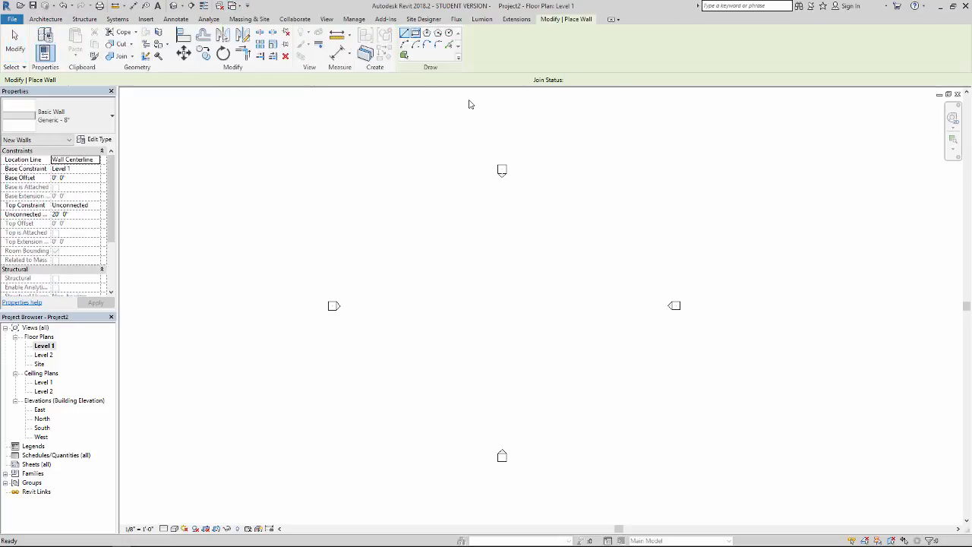
{"action": "left_click", "coordinate": [473, 234]}
{"action": "left_click", "coordinate": [735, 381]}
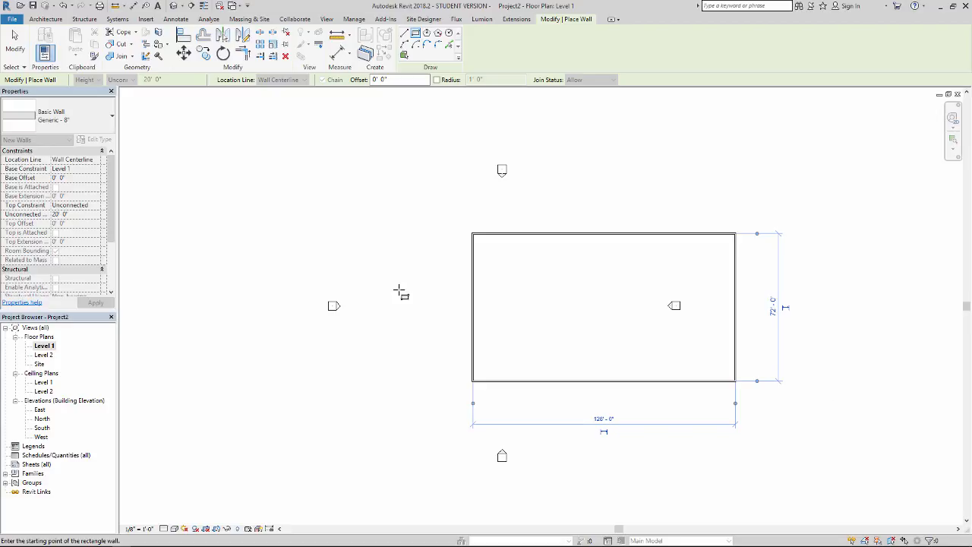
{"action": "left_click", "coordinate": [14, 42]}
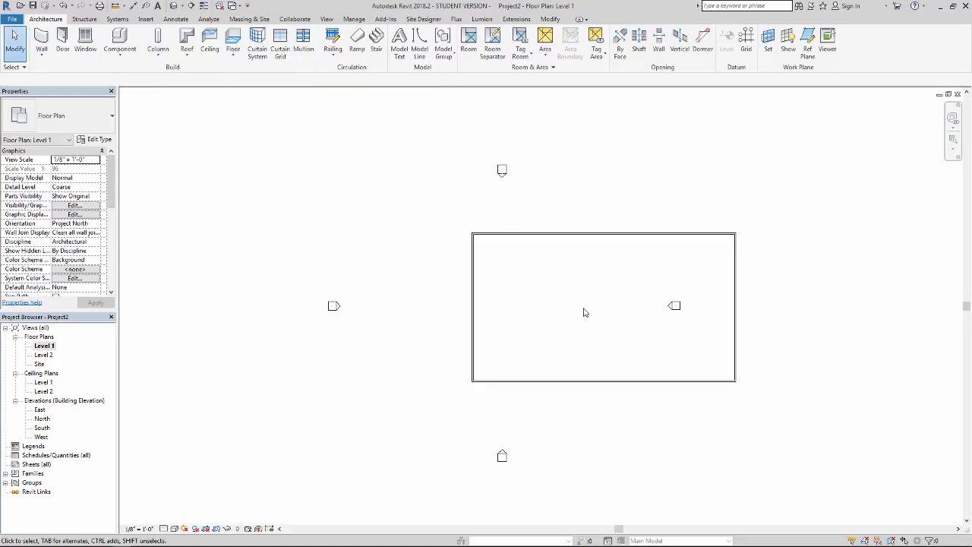
Step: Examine in the East elevation how the walls are cut by the marker placed inside them
{"action": "double_click", "coordinate": [673, 307]}
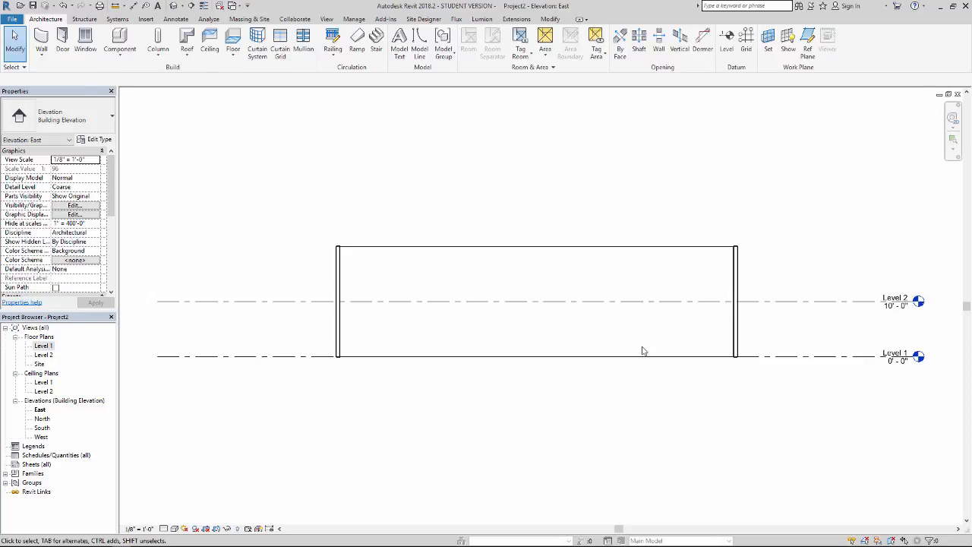
{"action": "scroll", "coordinate": [749, 281], "scroll_direction": "up", "scroll_amount": 3}
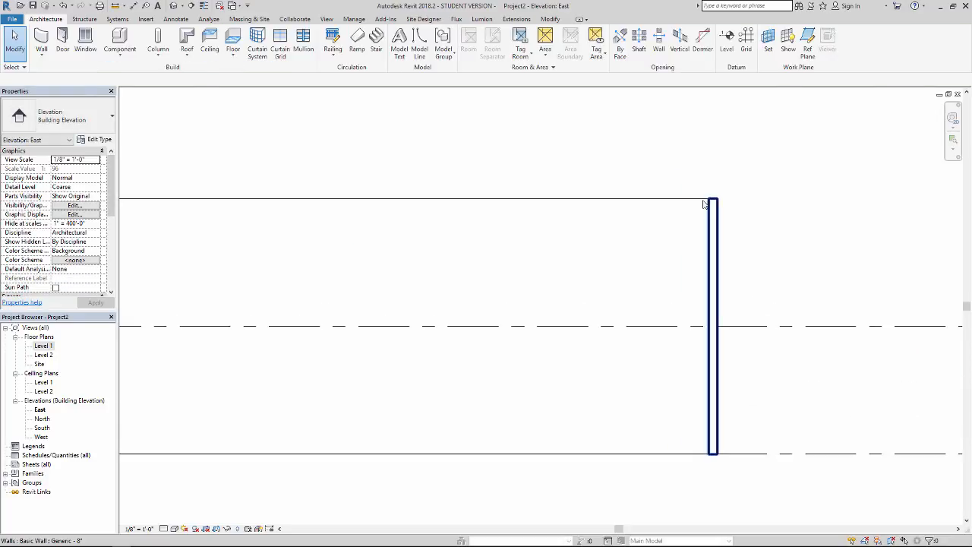
{"action": "scroll", "coordinate": [538, 301], "scroll_direction": "down", "scroll_amount": 2}
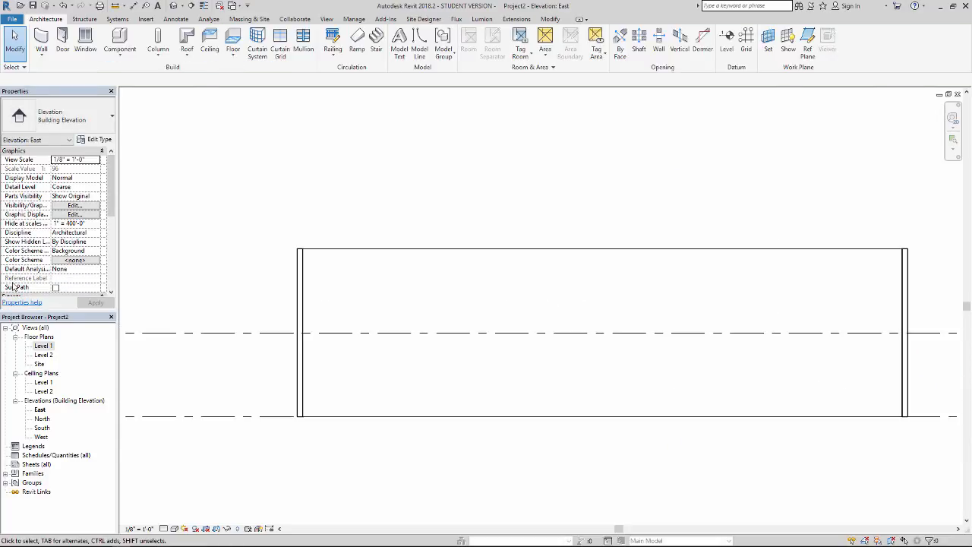
Step: Move the whole east elevation marker outside the east wall on Level 1 and check its view line
{"action": "double_click", "coordinate": [47, 346]}
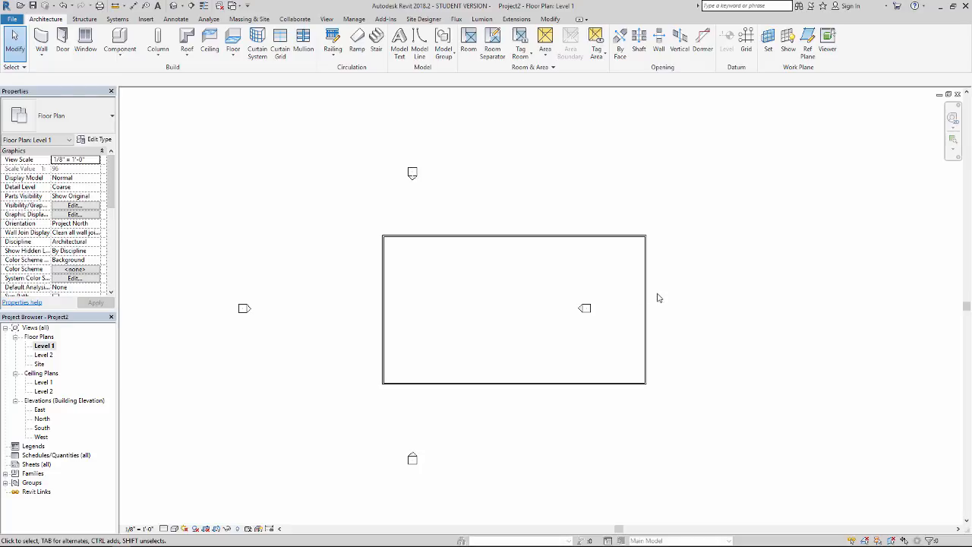
{"action": "mouse_move", "coordinate": [561, 288]}
{"action": "left_mouse_down"}
{"action": "mouse_move", "coordinate": [590, 313]}
{"action": "mouse_move", "coordinate": [633, 320]}
{"action": "mouse_move", "coordinate": [679, 308]}
{"action": "left_mouse_up"}
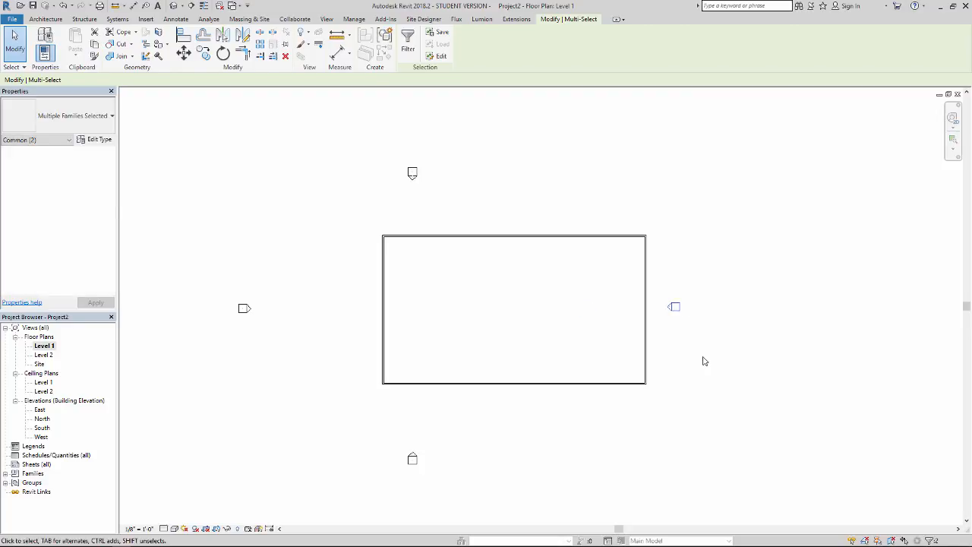
{"action": "left_click", "coordinate": [706, 361]}
{"action": "left_click", "coordinate": [671, 309]}
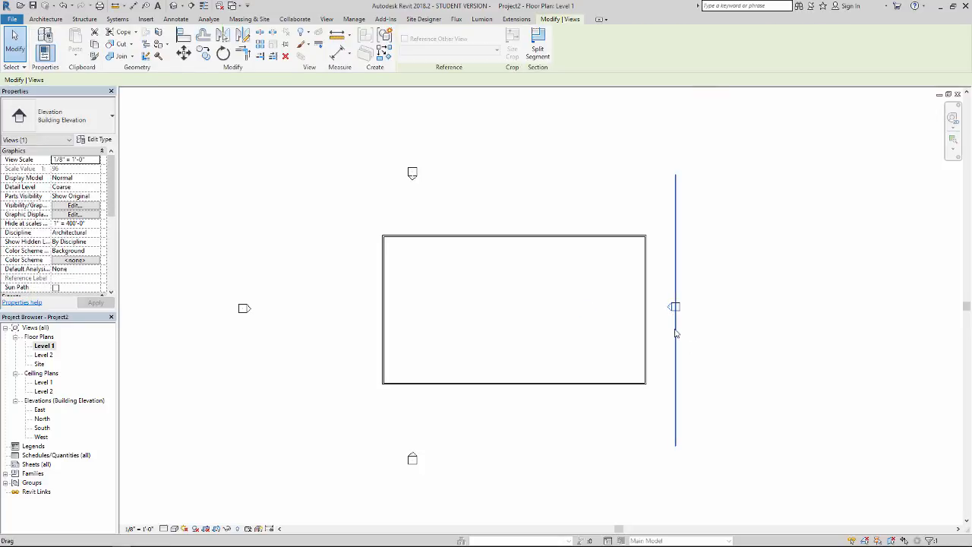
{"action": "mouse_move", "coordinate": [676, 333]}
{"action": "left_mouse_down"}
{"action": "mouse_move", "coordinate": [578, 322]}
{"action": "mouse_move", "coordinate": [677, 332]}
{"action": "left_mouse_up"}
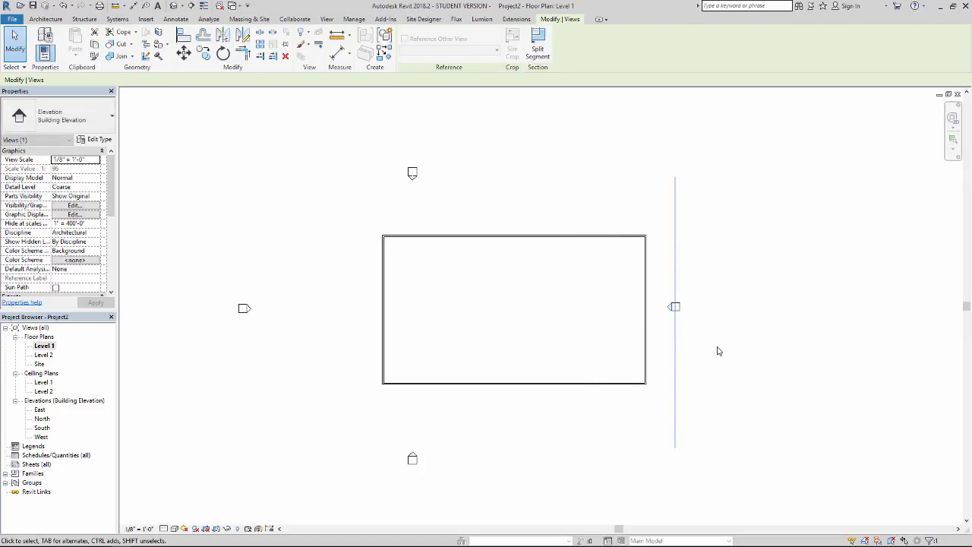
{"action": "left_click", "coordinate": [719, 351]}
{"action": "left_click", "coordinate": [674, 307]}
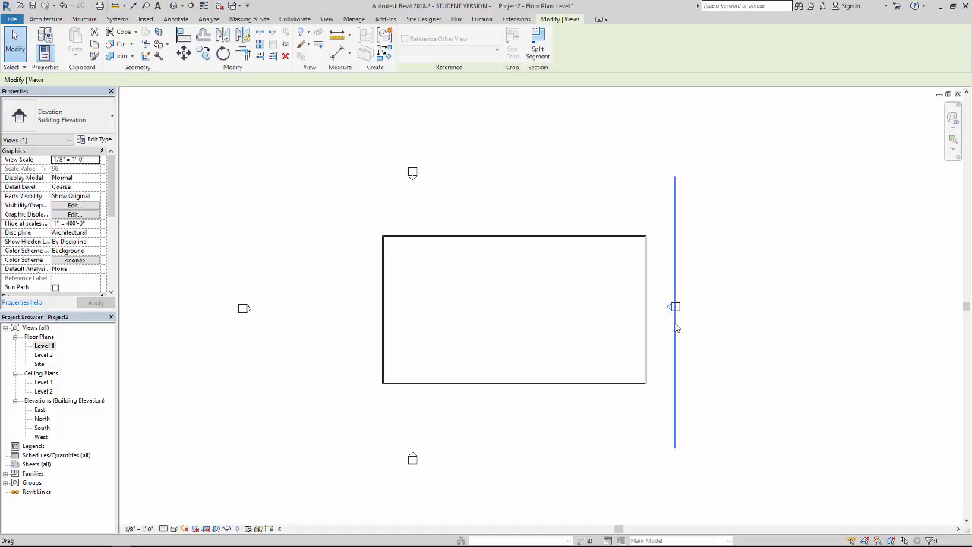
{"action": "left_click", "coordinate": [712, 337]}
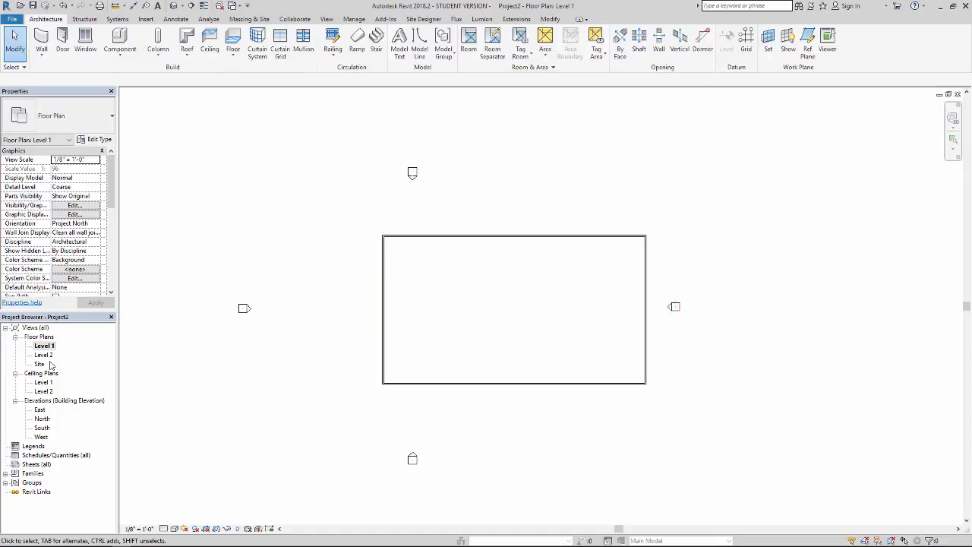
Step: Examine the wall rectangle's full exterior in the East elevation
{"action": "double_click", "coordinate": [42, 410]}
{"action": "scroll", "coordinate": [620, 346], "scroll_direction": "down", "scroll_amount": 1}
{"action": "middle_click_drag", "start_coordinate": [535, 362], "coordinate": [363, 383]}
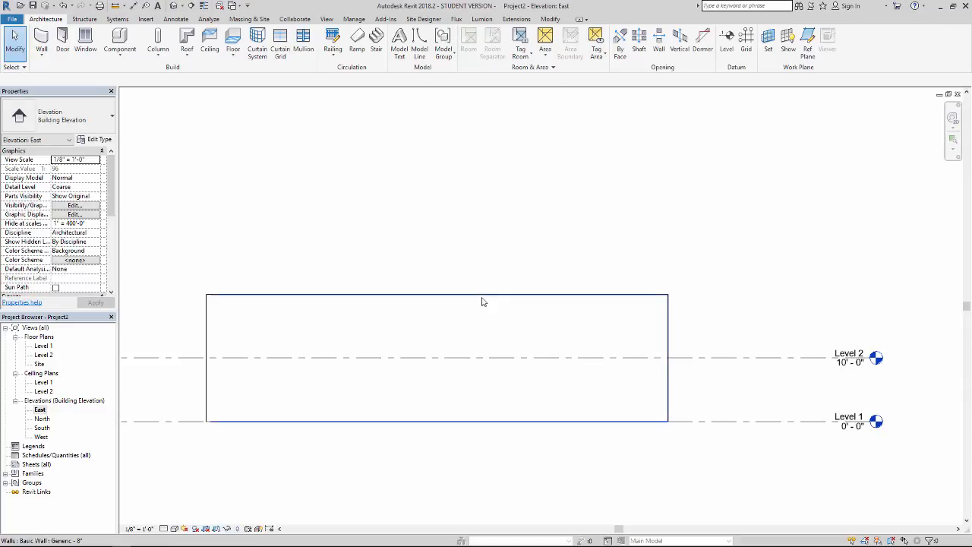
Step: Select the complete chain of walls on the Level 1 floor plan and delete it
{"action": "double_click", "coordinate": [43, 346]}
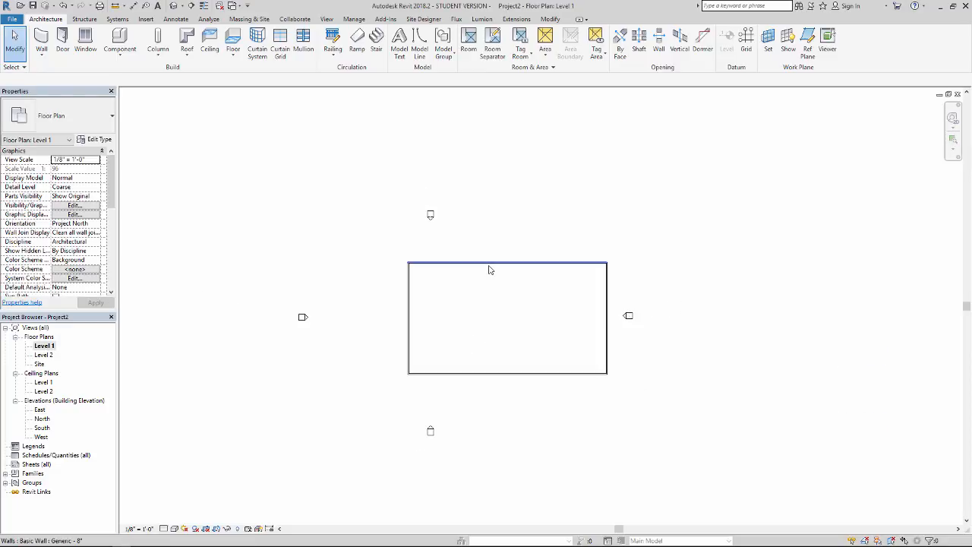
{"action": "key", "text": "Tab"}
{"action": "left_click", "coordinate": [489, 270]}
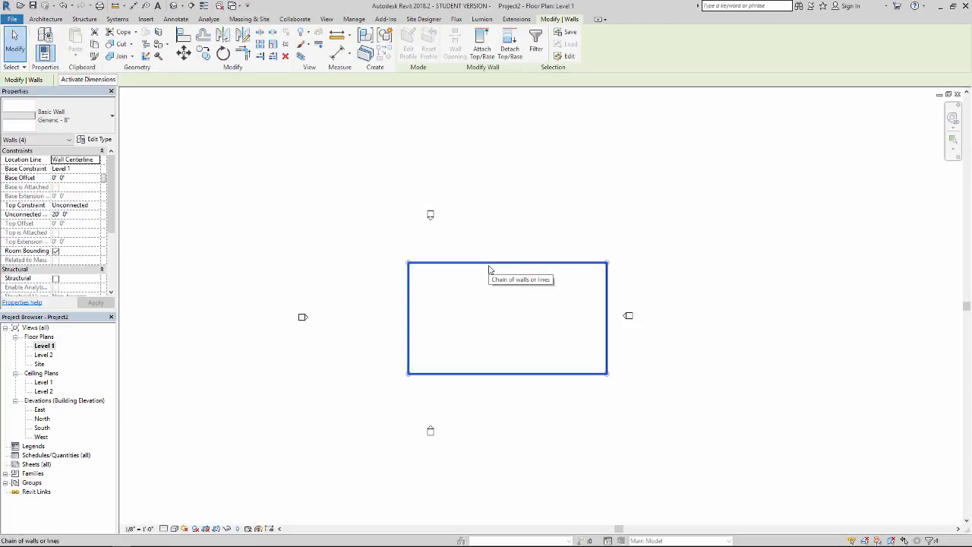
{"action": "key", "text": "Delete"}
Step: Move the east elevation marker back toward the drawing centre, balancing its distance with the west marker
{"action": "left_click_drag", "start_coordinate": [610, 301], "coordinate": [667, 341]}
{"action": "left_click_drag", "start_coordinate": [576, 325], "coordinate": [562, 324]}
{"action": "left_click", "coordinate": [456, 339]}
Step: Start an in-place model in the Generic Models category, accepting the name Generic Models 1
{"action": "mouse_move", "coordinate": [449, 342]}
{"action": "middle_mouse_down"}
{"action": "mouse_move", "coordinate": [522, 373]}
{"action": "mouse_move", "coordinate": [533, 352]}
{"action": "middle_mouse_up"}
{"action": "scroll", "coordinate": [522, 372], "scroll_direction": "up", "scroll_amount": 1}
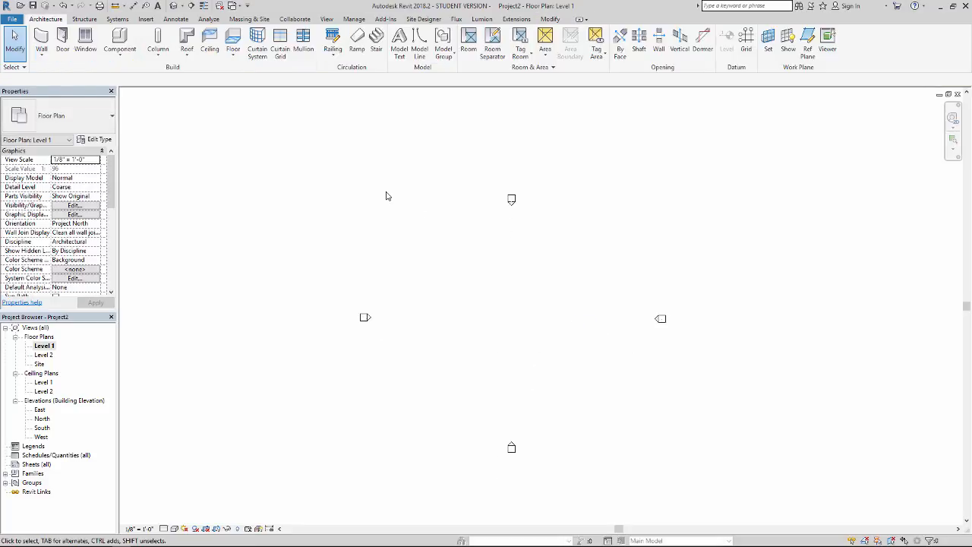
{"action": "middle_click_drag", "start_coordinate": [484, 278], "coordinate": [446, 273]}
{"action": "middle_click_drag", "start_coordinate": [467, 299], "coordinate": [495, 316]}
{"action": "scroll", "coordinate": [496, 296], "scroll_direction": "up", "scroll_amount": 1}
{"action": "left_click", "coordinate": [120, 53]}
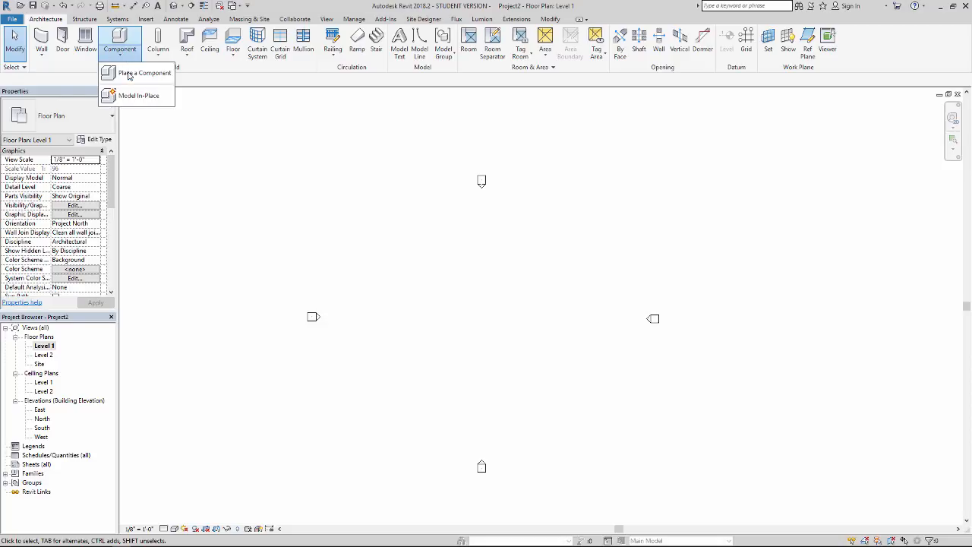
{"action": "left_click", "coordinate": [130, 97]}
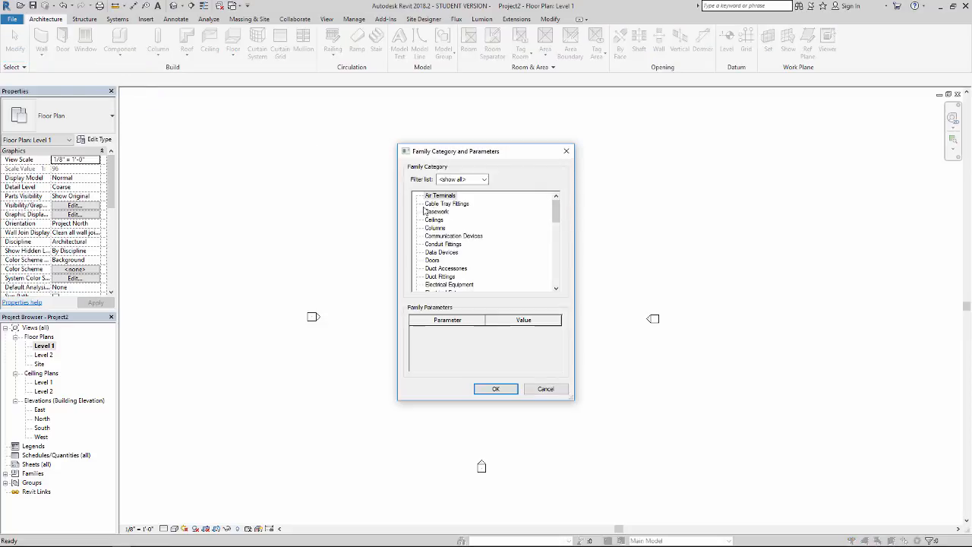
{"action": "left_click_drag", "start_coordinate": [561, 213], "coordinate": [563, 242]}
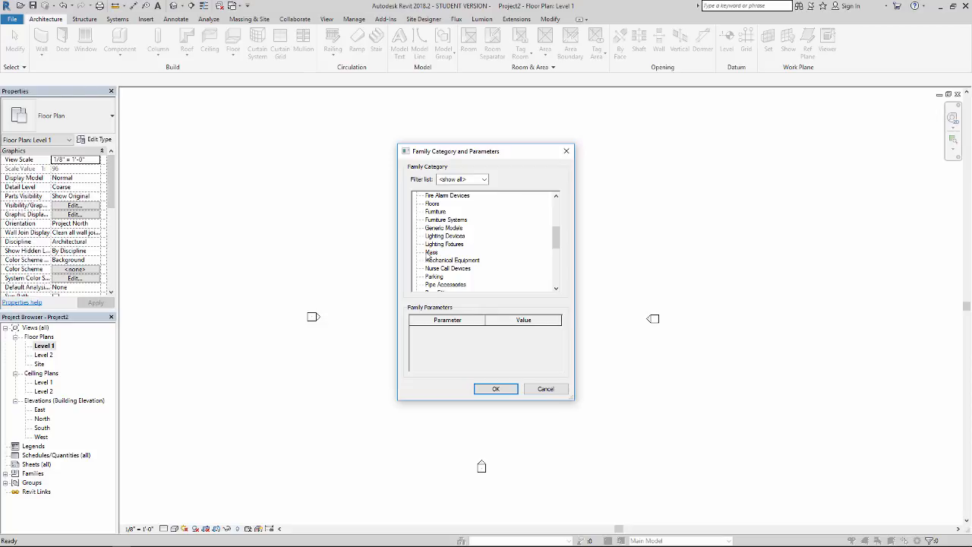
{"action": "left_click", "coordinate": [455, 231]}
{"action": "left_click", "coordinate": [496, 389]}
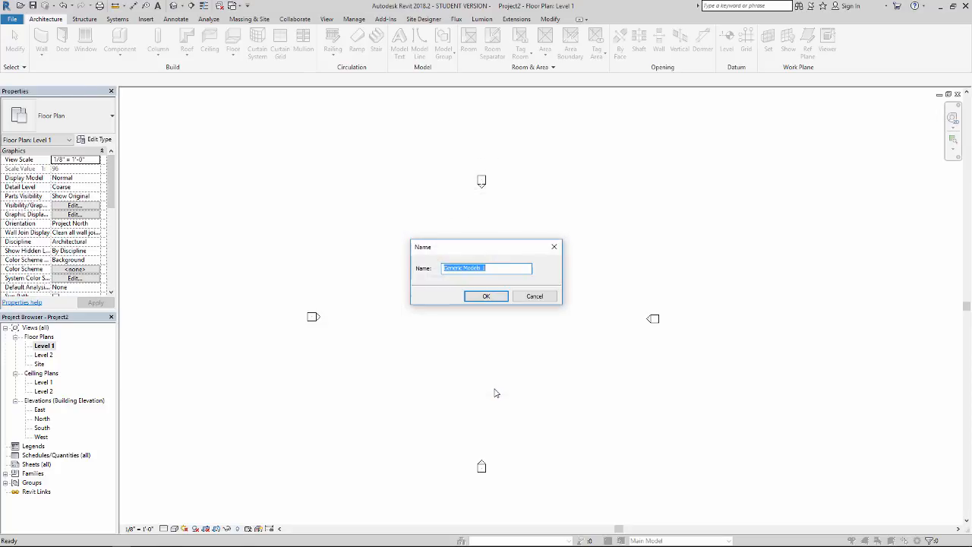
{"action": "left_click", "coordinate": [488, 297]}
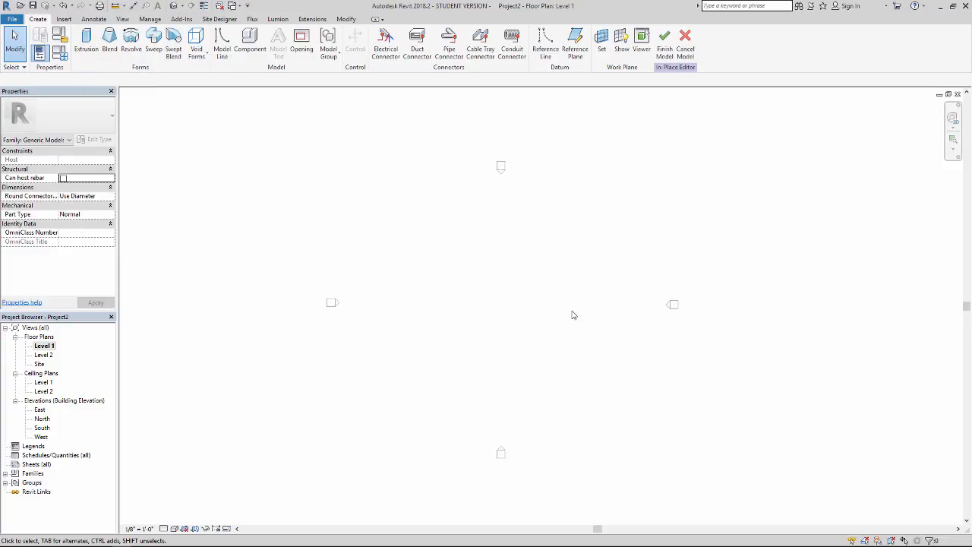
Step: Start an extrusion and sketch a rectangular profile about 72' by 56' between the four elevation markers
{"action": "middle_click_drag", "start_coordinate": [563, 318], "coordinate": [546, 313]}
{"action": "left_click", "coordinate": [86, 42]}
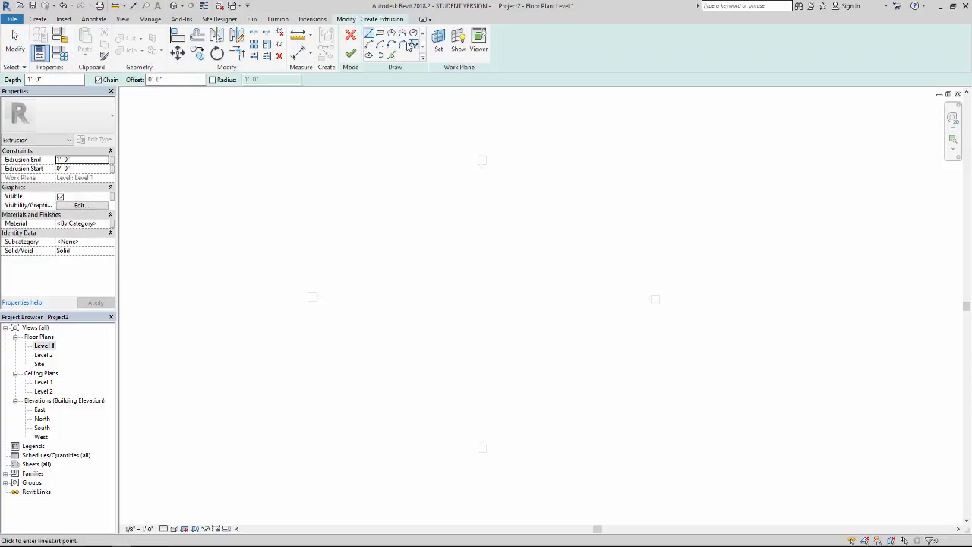
{"action": "left_click", "coordinate": [380, 34]}
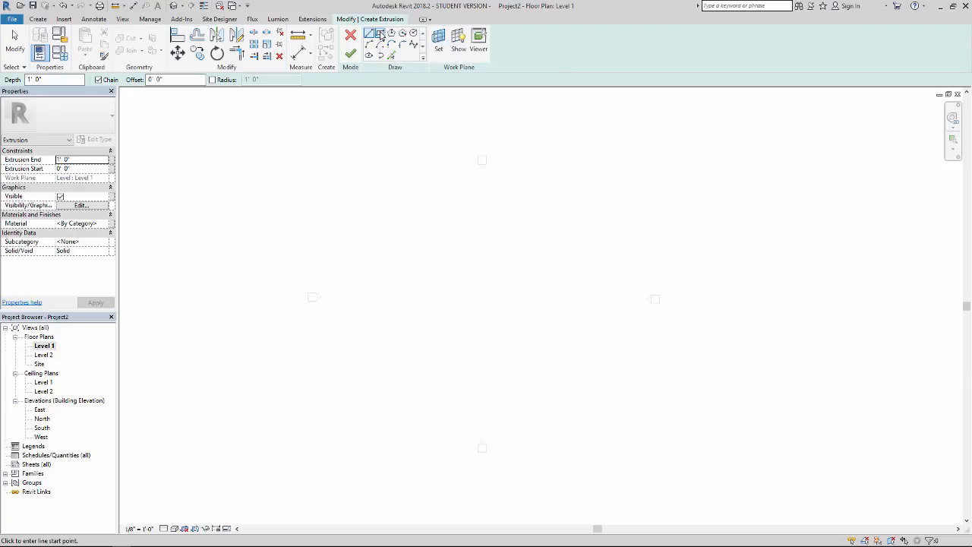
{"action": "left_click", "coordinate": [408, 259]}
{"action": "left_click", "coordinate": [555, 374]}
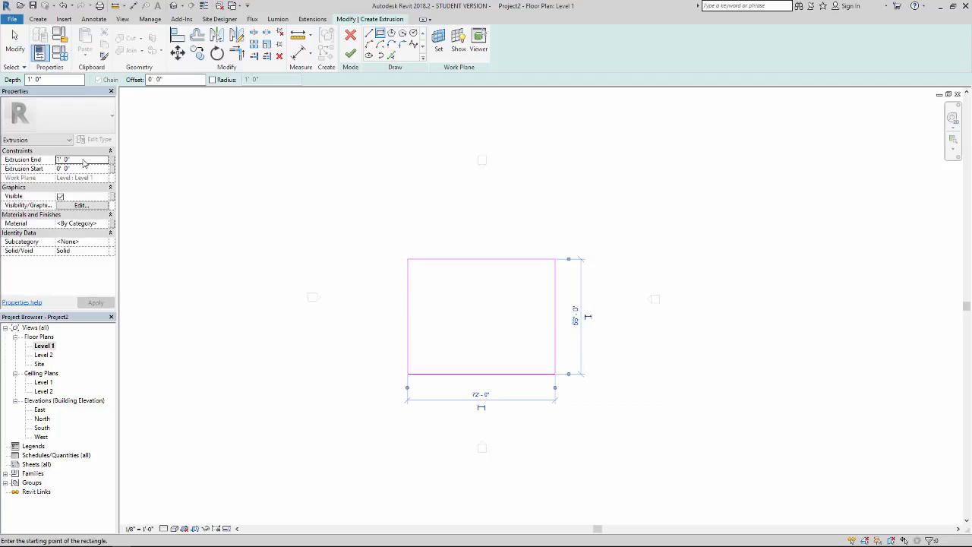
Step: Set the extrusion end to 10' and finish the extrusion
{"action": "left_click", "coordinate": [85, 160]}
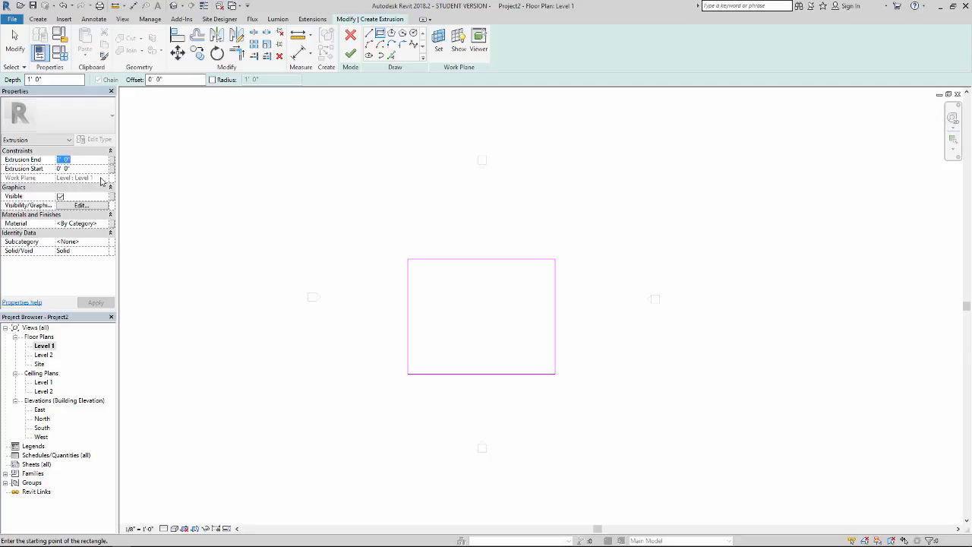
{"action": "type", "text": "0"}
{"action": "key", "text": "Return"}
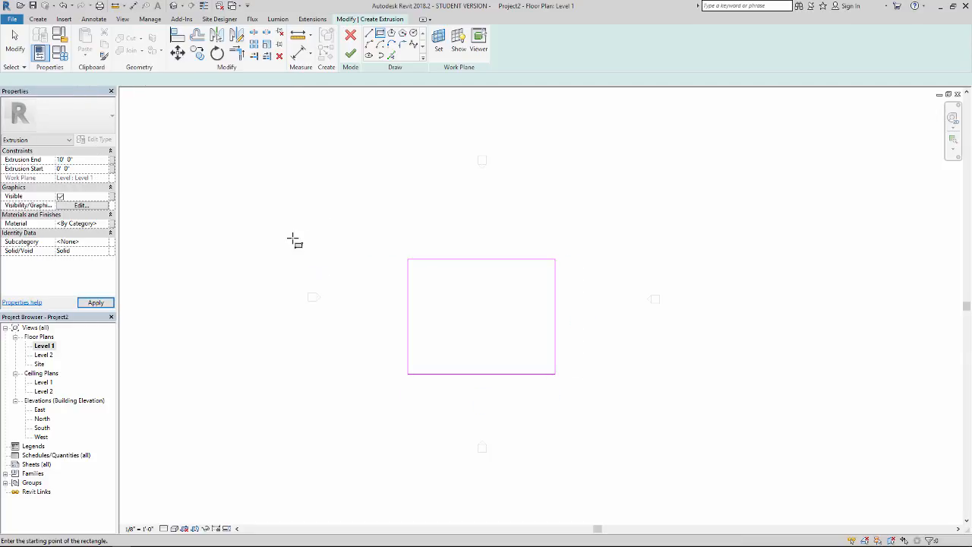
{"action": "left_click", "coordinate": [350, 54]}
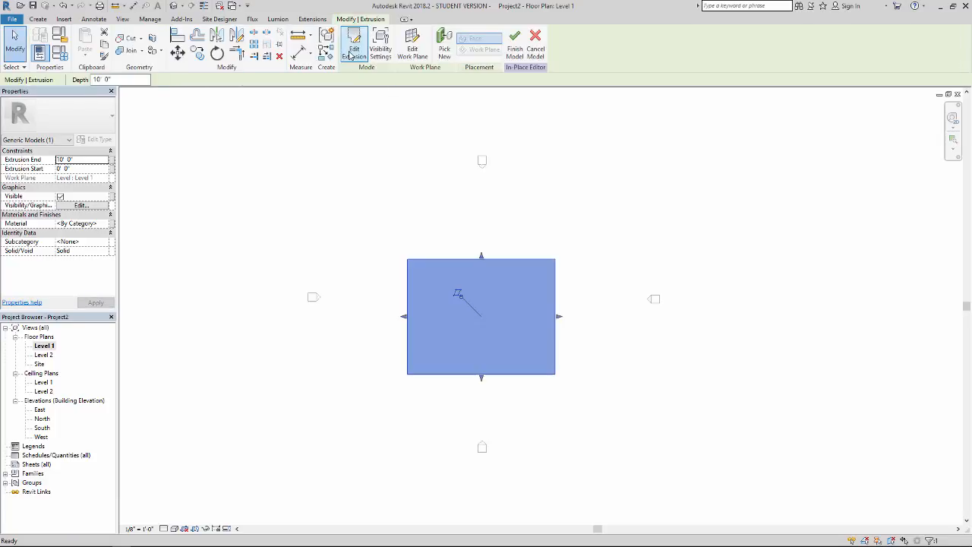
{"action": "left_click", "coordinate": [438, 228]}
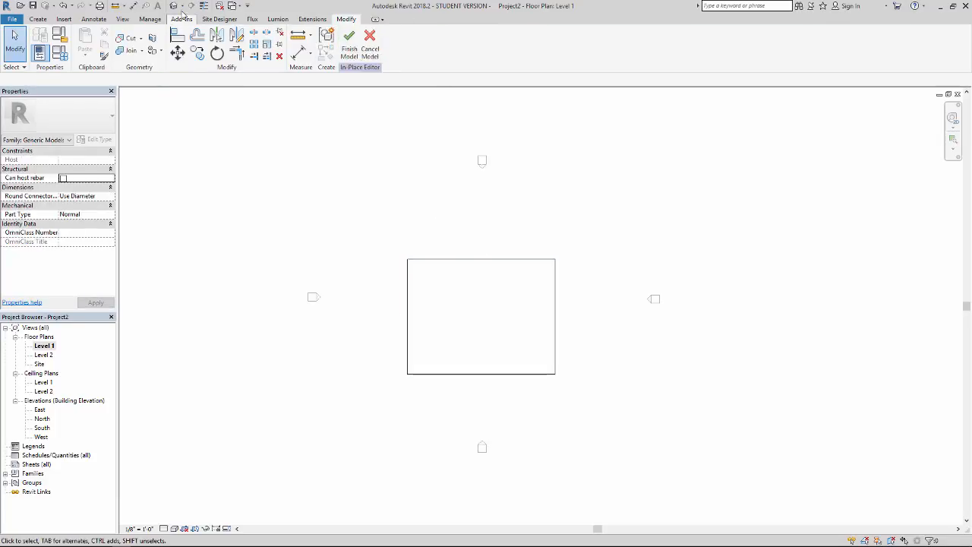
Step: Open the default 3D view and stretch the box upward to about 33' 7" high
{"action": "left_click", "coordinate": [173, 5]}
{"action": "mouse_move", "coordinate": [446, 246]}
{"action": "middle_mouse_down", "text": "shift"}
{"action": "mouse_move", "coordinate": [460, 273]}
{"action": "mouse_move", "coordinate": [441, 310]}
{"action": "mouse_move", "coordinate": [580, 263]}
{"action": "mouse_move", "coordinate": [653, 221]}
{"action": "mouse_move", "coordinate": [664, 200]}
{"action": "mouse_move", "coordinate": [506, 269]}
{"action": "mouse_move", "coordinate": [434, 253]}
{"action": "middle_mouse_up", "text": "shift"}
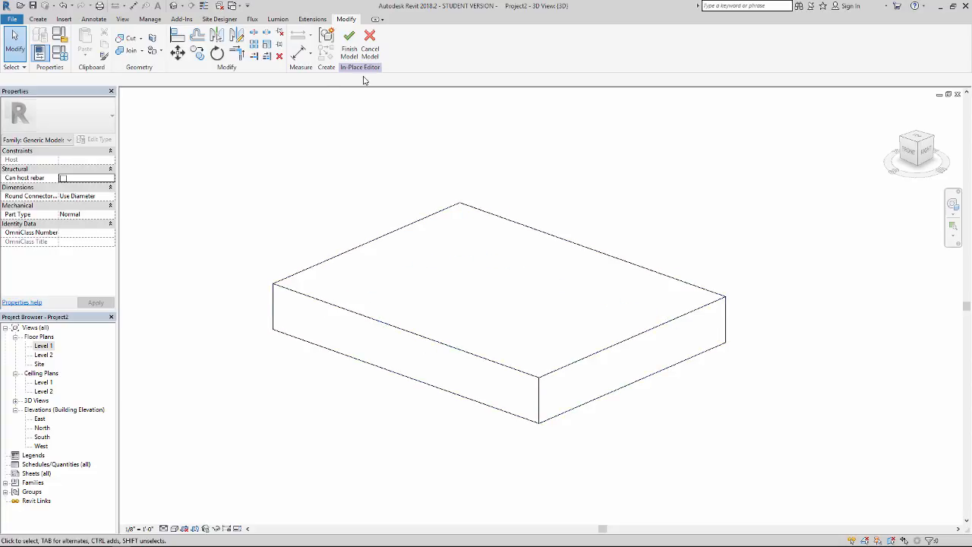
{"action": "middle_click_drag", "start_coordinate": [293, 242], "coordinate": [380, 293], "text": "shift"}
{"action": "left_click", "coordinate": [382, 288]}
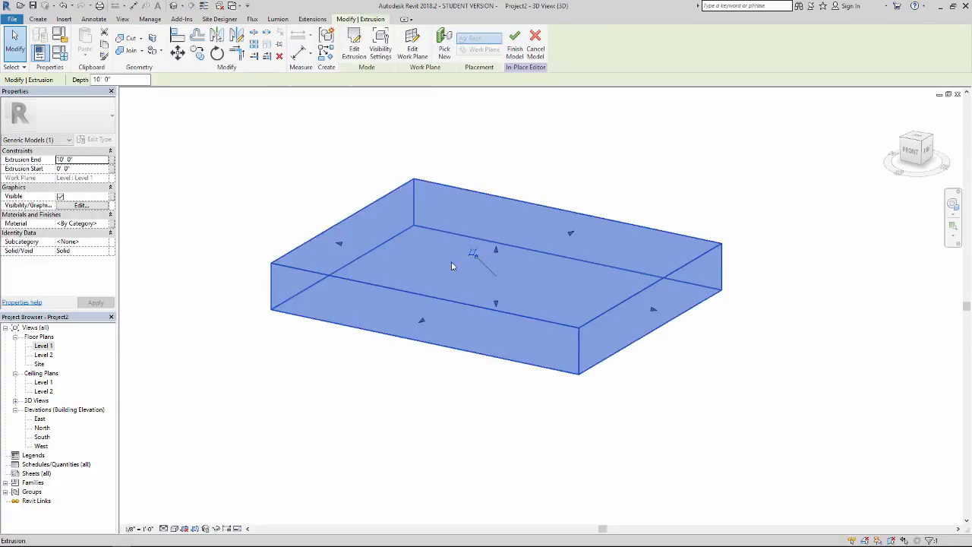
{"action": "left_click_drag", "start_coordinate": [495, 251], "coordinate": [495, 146]}
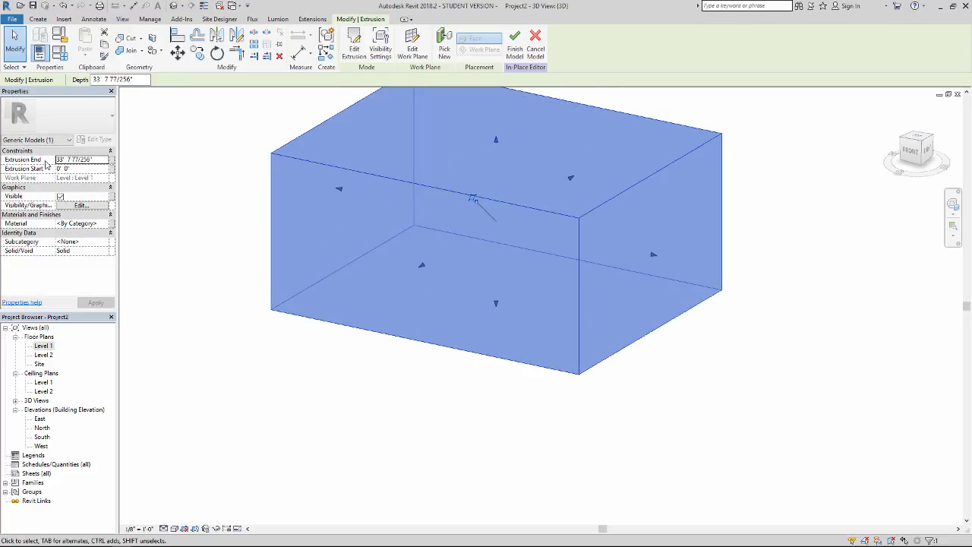
Step: Set the box's extrusion end to 30' and deselect it
{"action": "left_click", "coordinate": [97, 161]}
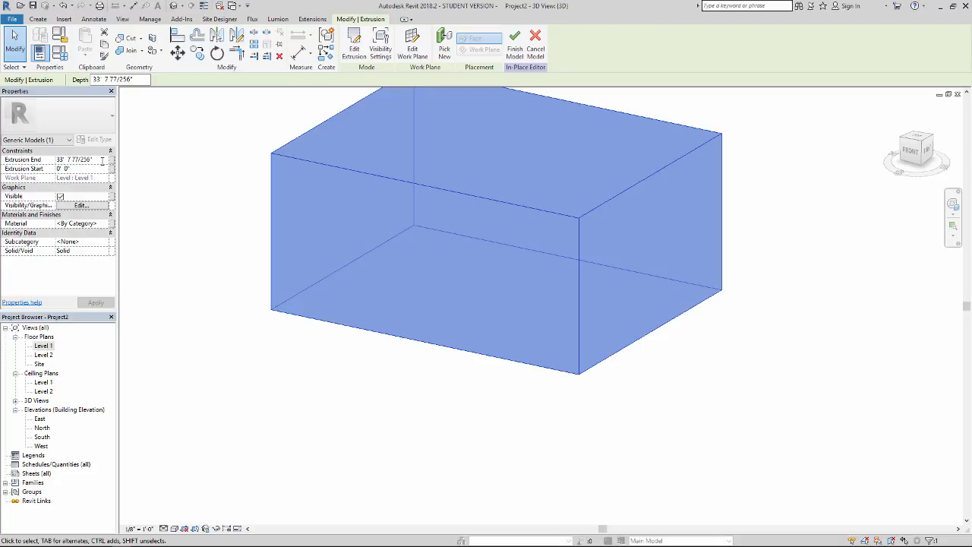
{"action": "type", "text": "30' 0"}
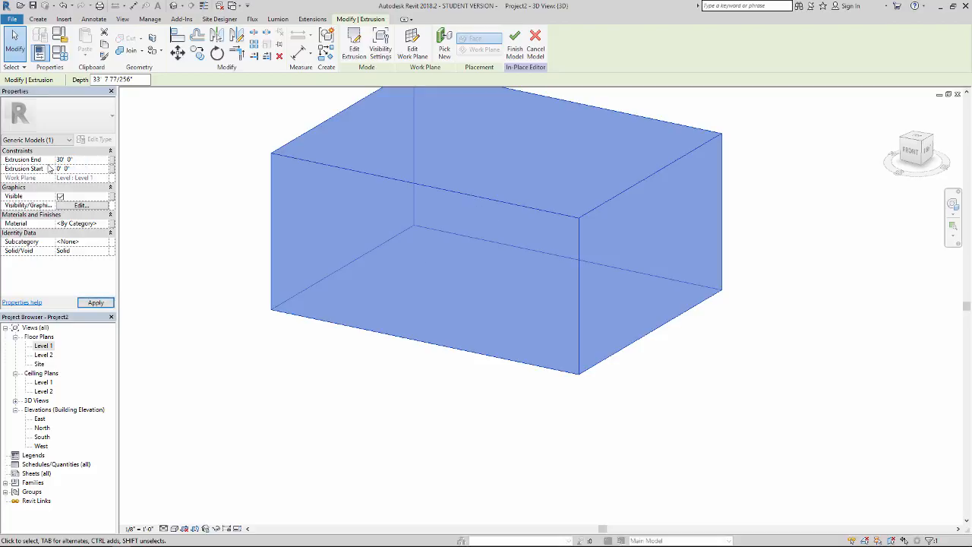
{"action": "middle_click_drag", "start_coordinate": [270, 268], "coordinate": [272, 307]}
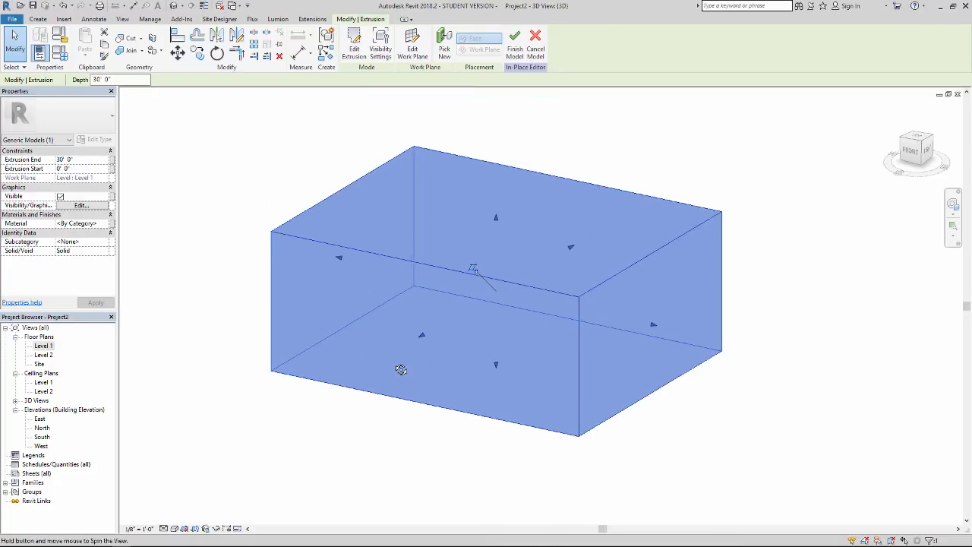
{"action": "middle_click_drag", "start_coordinate": [418, 367], "coordinate": [369, 319], "text": "shift"}
{"action": "mouse_move", "coordinate": [369, 319]}
{"action": "left_mouse_down"}
{"action": "mouse_move", "coordinate": [342, 326]}
{"action": "mouse_move", "coordinate": [401, 311]}
{"action": "mouse_move", "coordinate": [373, 326]}
{"action": "left_mouse_up"}
{"action": "mouse_move", "coordinate": [582, 352]}
{"action": "left_mouse_down"}
{"action": "mouse_move", "coordinate": [554, 326]}
{"action": "mouse_move", "coordinate": [587, 358]}
{"action": "left_mouse_up"}
{"action": "left_click", "coordinate": [250, 408]}
{"action": "scroll", "coordinate": [304, 380], "scroll_direction": "down", "scroll_amount": 2}
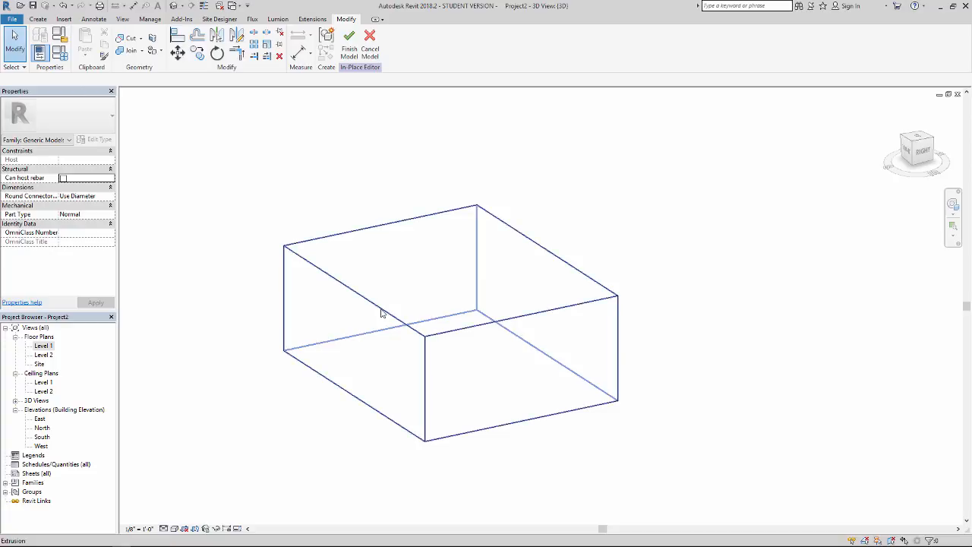
Step: Edit the box's extrusion sketch and set the longer side of the rectangle to 60'
{"action": "left_click", "coordinate": [382, 313]}
{"action": "mouse_move", "coordinate": [246, 334]}
{"action": "middle_mouse_down", "text": "shift"}
{"action": "mouse_move", "coordinate": [322, 358]}
{"action": "mouse_move", "coordinate": [273, 343]}
{"action": "mouse_move", "coordinate": [276, 275]}
{"action": "middle_mouse_up", "text": "shift"}
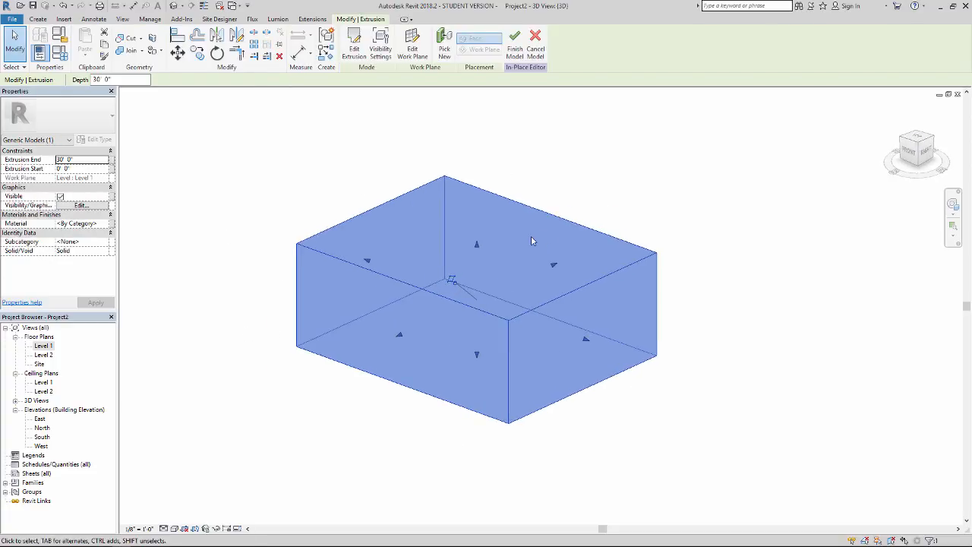
{"action": "middle_click_drag", "start_coordinate": [454, 276], "coordinate": [455, 209], "text": "shift"}
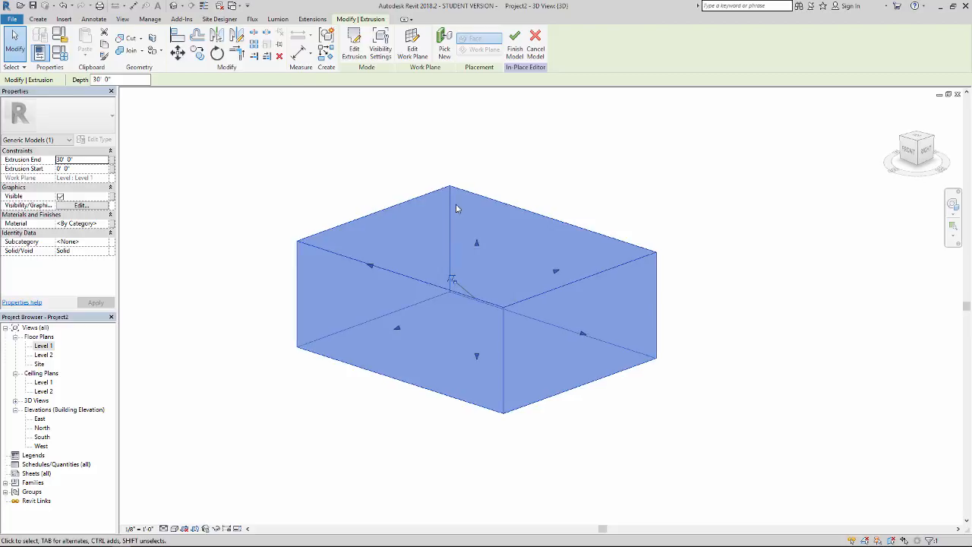
{"action": "left_click", "coordinate": [355, 46]}
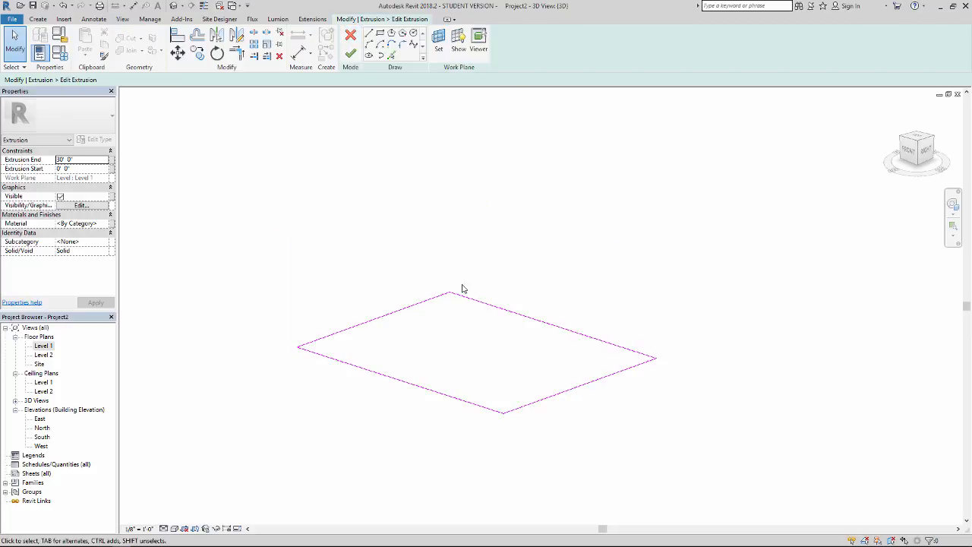
{"action": "left_click", "coordinate": [404, 308]}
{"action": "left_click", "coordinate": [573, 309]}
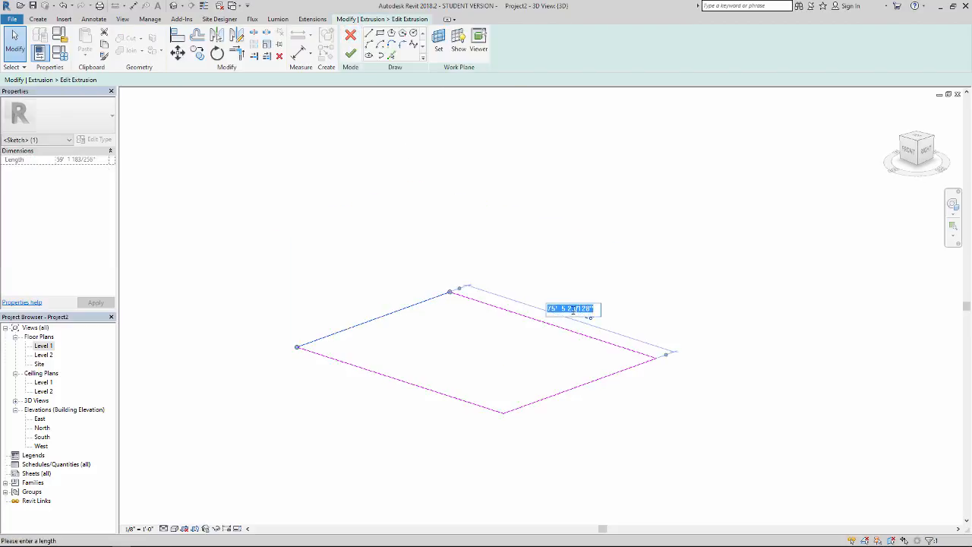
{"action": "type", "text": "60"}
{"action": "key", "text": "Return"}
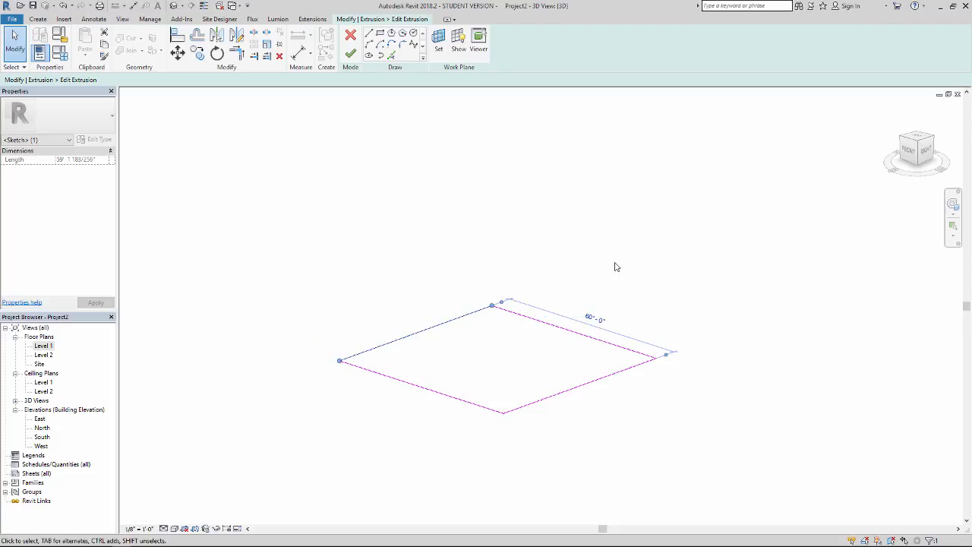
Step: Set the shorter side of the box's sketched rectangle to 60', making the profile square
{"action": "left_click", "coordinate": [464, 380]}
{"action": "left_click", "coordinate": [456, 397]}
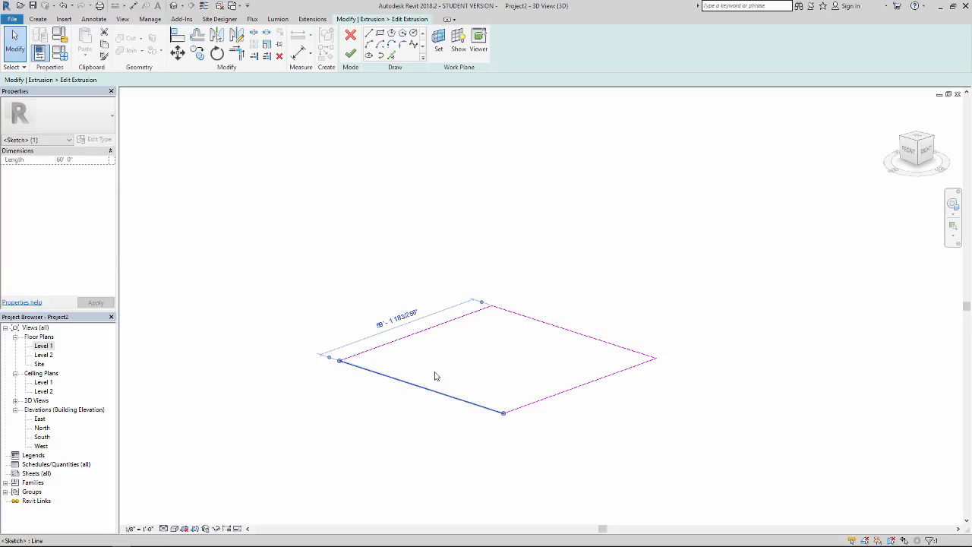
{"action": "middle_click_drag", "start_coordinate": [435, 372], "coordinate": [416, 385]}
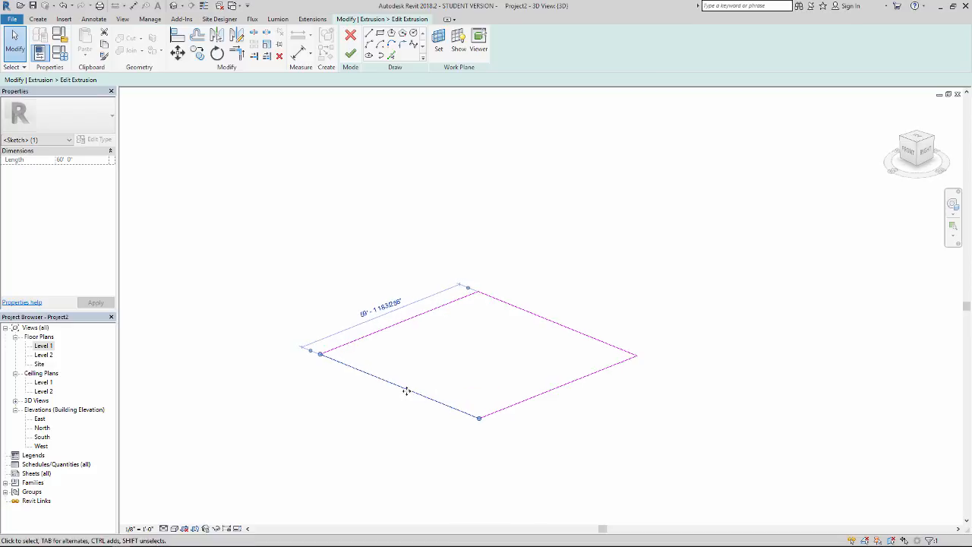
{"action": "left_click", "coordinate": [379, 307]}
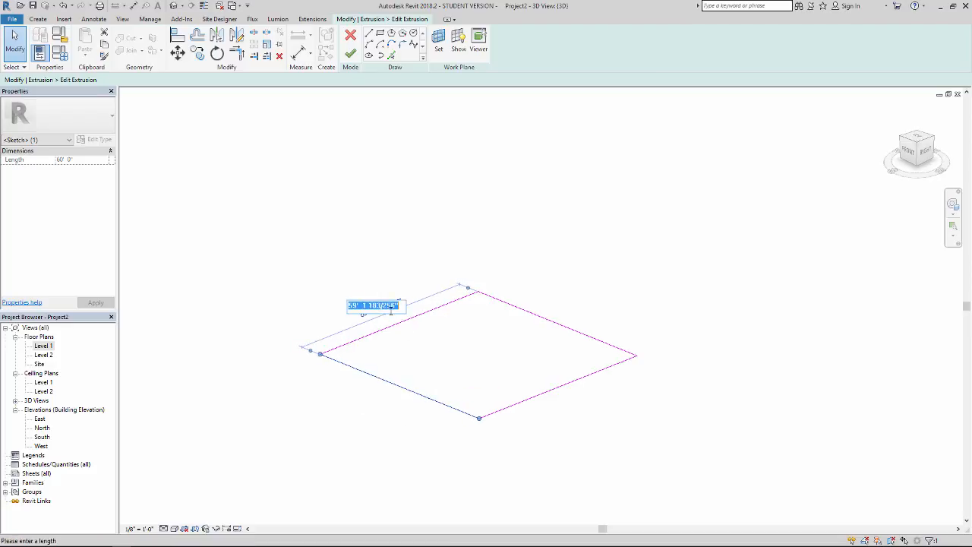
{"action": "type", "text": "60"}
{"action": "key", "text": "Return"}
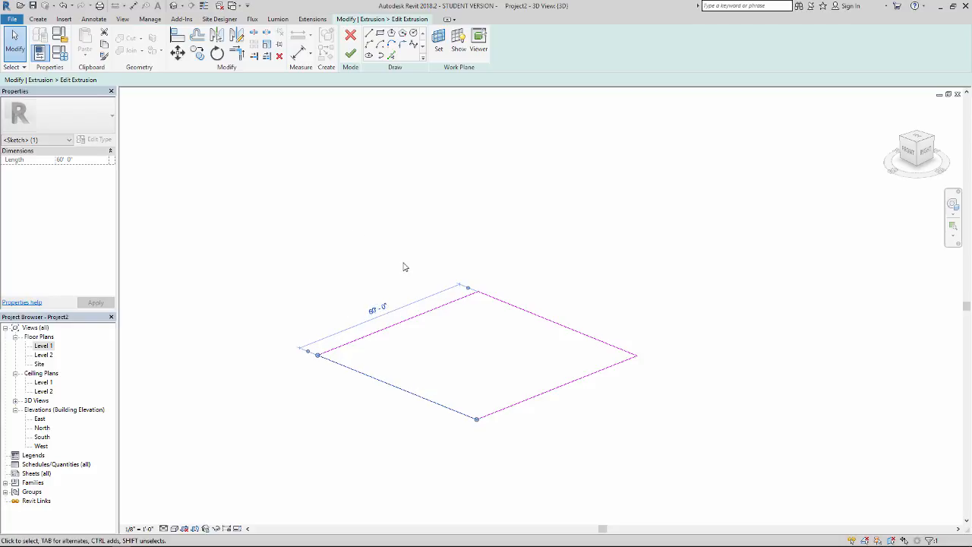
{"action": "left_click", "coordinate": [304, 281]}
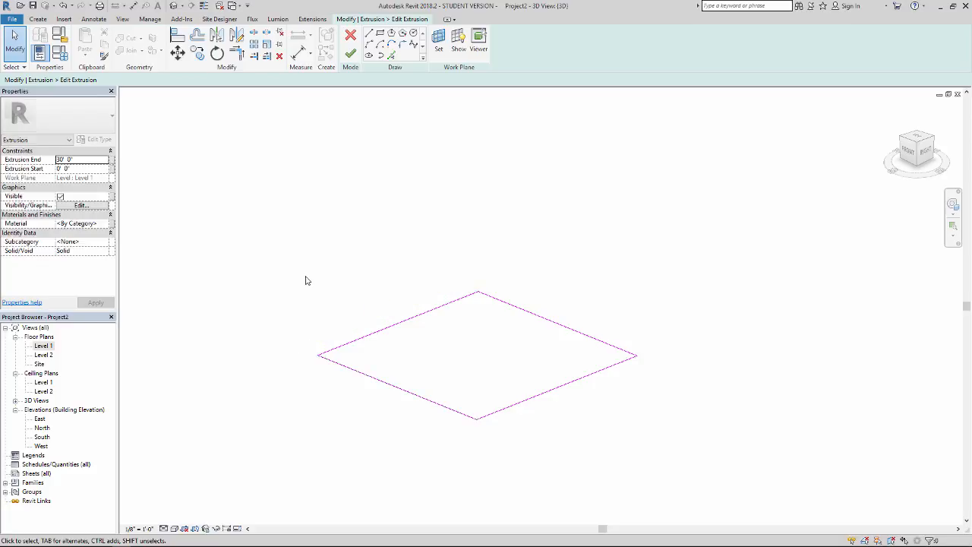
Step: Finish the edited square sketch to update the box
{"action": "left_click", "coordinate": [566, 325]}
{"action": "left_click", "coordinate": [376, 452]}
{"action": "left_click", "coordinate": [350, 53]}
{"action": "left_click", "coordinate": [289, 155]}
{"action": "middle_click_drag", "start_coordinate": [290, 155], "coordinate": [445, 236], "text": "shift"}
{"action": "middle_click_drag", "start_coordinate": [372, 263], "coordinate": [421, 291]}
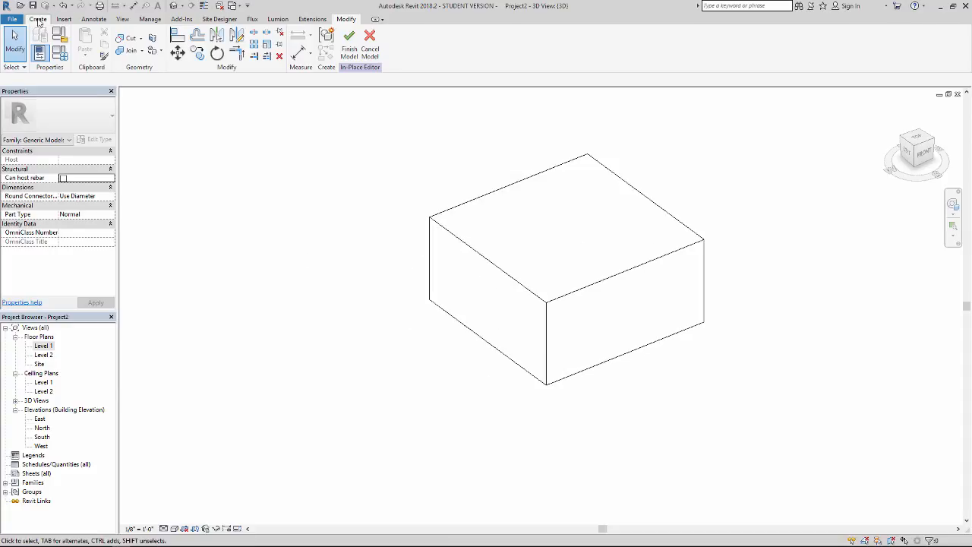
Step: Start a second extrusion and sketch a rectangle about 23' by 19' beside the large box
{"action": "left_click", "coordinate": [38, 19]}
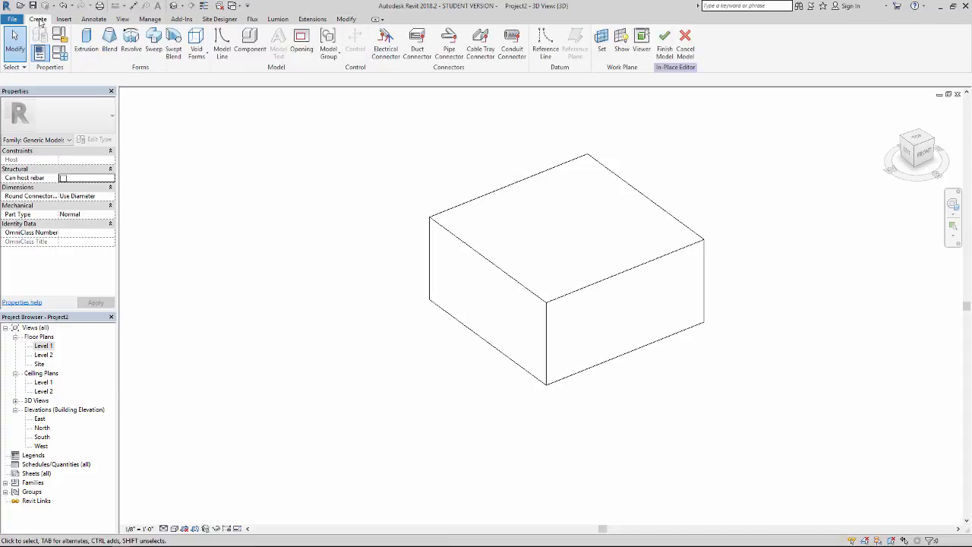
{"action": "left_click", "coordinate": [87, 44]}
{"action": "left_click", "coordinate": [379, 34]}
{"action": "left_click", "coordinate": [425, 332]}
{"action": "left_click", "coordinate": [396, 384]}
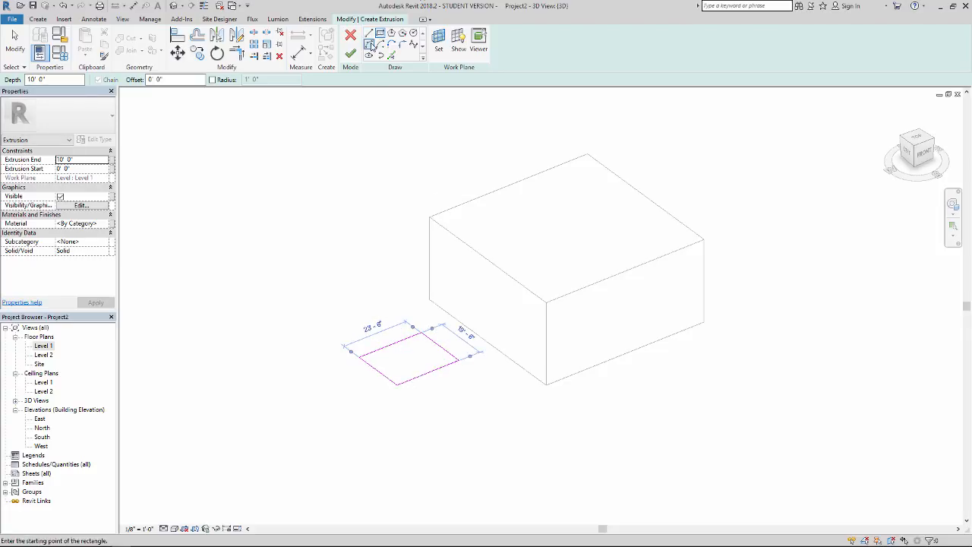
Step: Finish the second box with a 40' extrusion end and complete the in-place model
{"action": "left_click", "coordinate": [81, 160]}
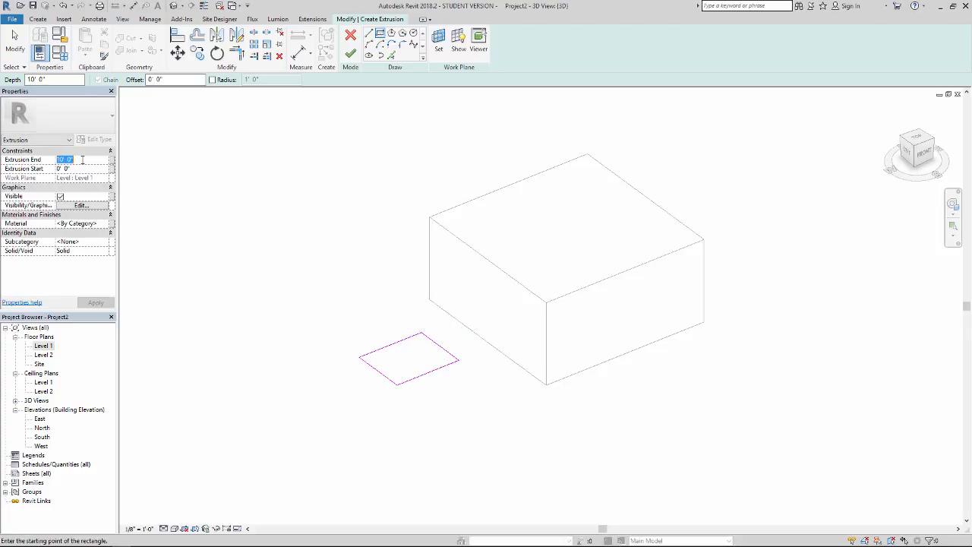
{"action": "left_click", "coordinate": [350, 53]}
{"action": "left_click", "coordinate": [391, 184]}
{"action": "middle_click_drag", "start_coordinate": [391, 185], "coordinate": [408, 306], "text": "shift"}
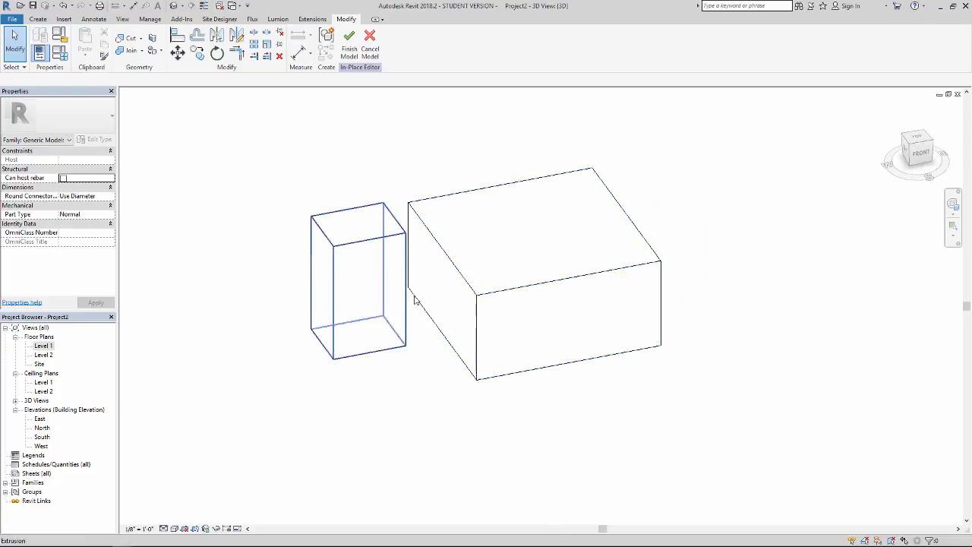
{"action": "left_click", "coordinate": [349, 42]}
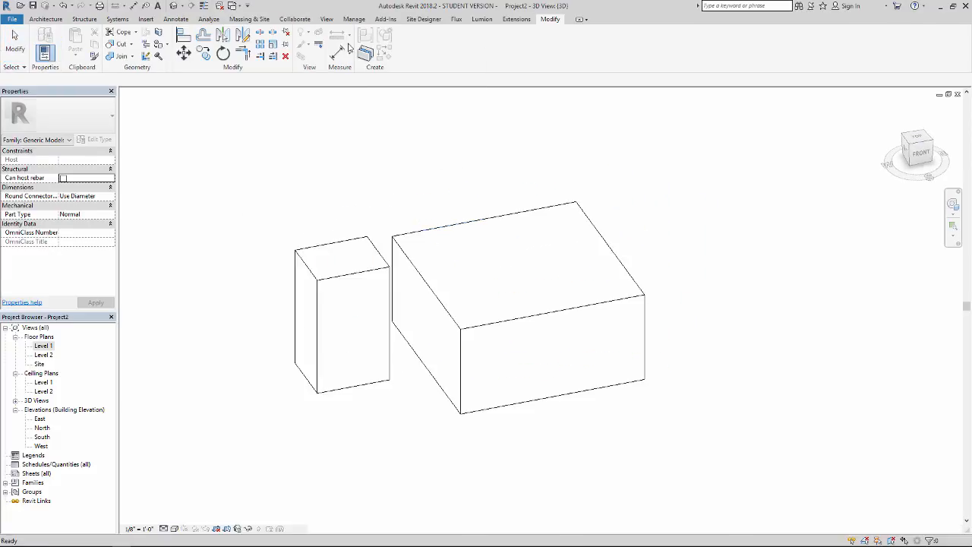
{"action": "middle_click_drag", "start_coordinate": [355, 187], "coordinate": [408, 204], "text": "shift"}
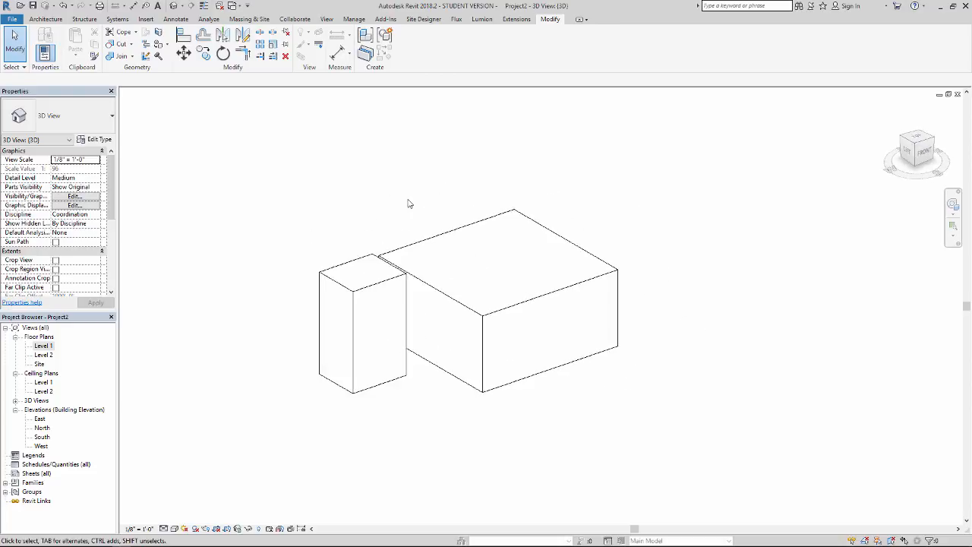
Step: Try moving the combined model and reshaping the side of the tall box with its shape handle
{"action": "left_click", "coordinate": [444, 296]}
{"action": "left_click_drag", "start_coordinate": [483, 388], "coordinate": [629, 371]}
{"action": "left_click", "coordinate": [648, 411]}
{"action": "middle_click_drag", "start_coordinate": [648, 410], "coordinate": [571, 417]}
{"action": "left_click", "coordinate": [530, 377]}
{"action": "middle_click_drag", "start_coordinate": [481, 392], "coordinate": [385, 404]}
{"action": "middle_click_drag", "start_coordinate": [439, 422], "coordinate": [360, 403], "text": "shift"}
{"action": "left_click_drag", "start_coordinate": [360, 292], "coordinate": [348, 293]}
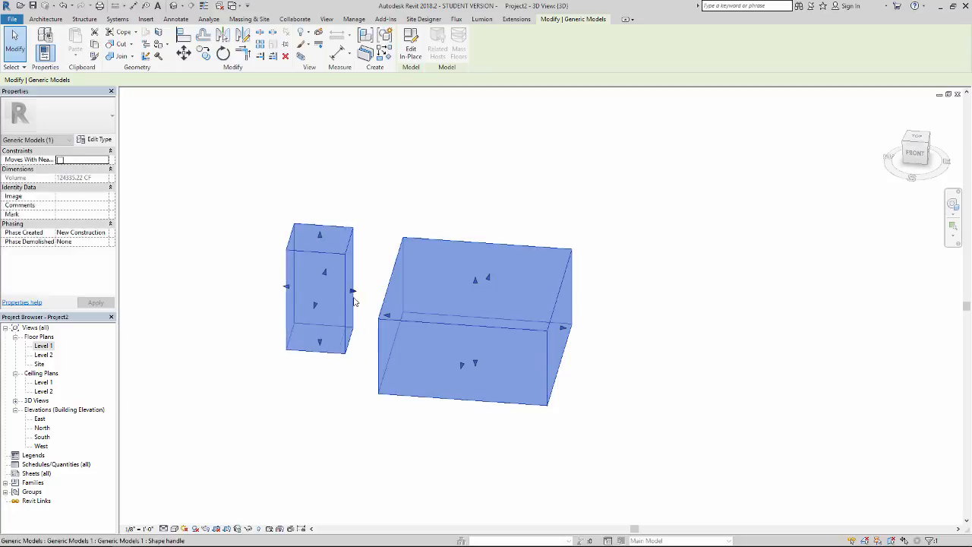
{"action": "left_click", "coordinate": [239, 218]}
{"action": "mouse_move", "coordinate": [264, 228]}
{"action": "middle_mouse_down", "text": "shift"}
{"action": "mouse_move", "coordinate": [297, 190]}
{"action": "mouse_move", "coordinate": [326, 223]}
{"action": "mouse_move", "coordinate": [288, 204]}
{"action": "mouse_move", "coordinate": [248, 220]}
{"action": "mouse_move", "coordinate": [274, 230]}
{"action": "middle_mouse_up", "text": "shift"}
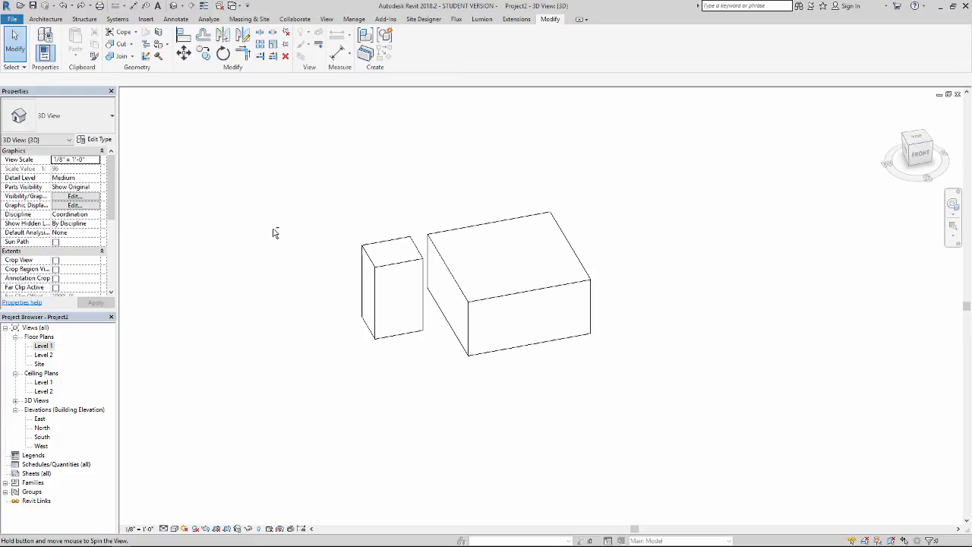
Step: Reopen the combined model for in-place editing and move the tall box away from the large box
{"action": "left_click", "coordinate": [452, 271]}
{"action": "middle_click_drag", "start_coordinate": [451, 271], "coordinate": [390, 205], "text": "shift"}
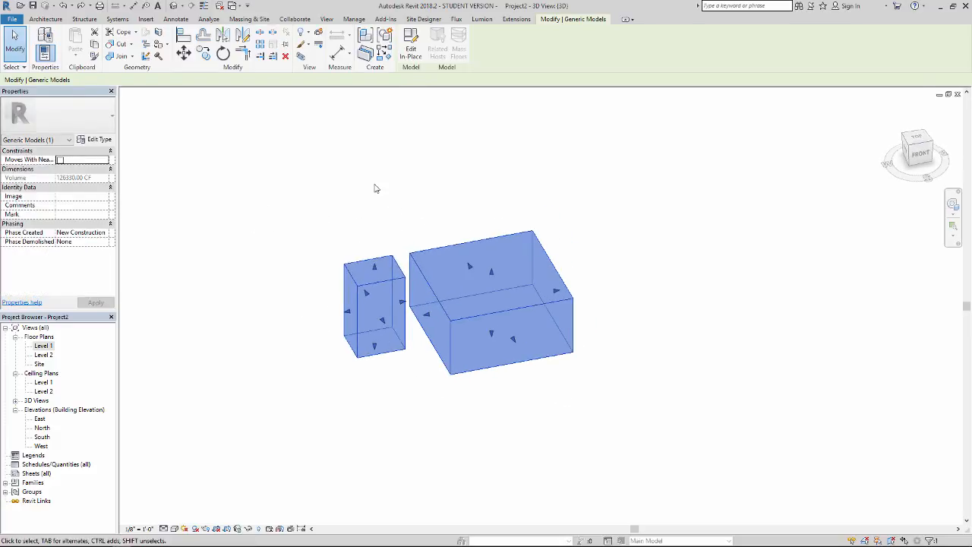
{"action": "left_click", "coordinate": [415, 55]}
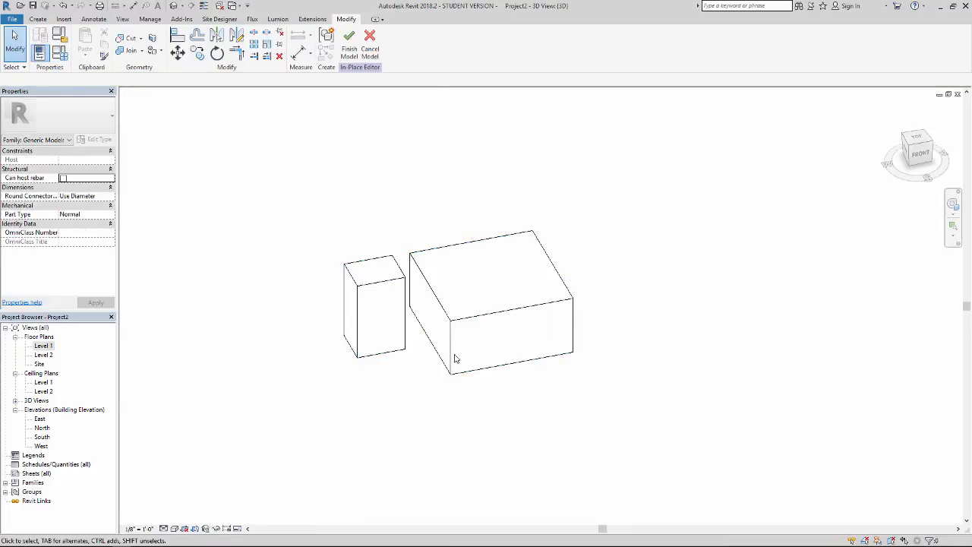
{"action": "left_click", "coordinate": [395, 286]}
{"action": "left_click_drag", "start_coordinate": [394, 286], "coordinate": [228, 340]}
{"action": "mouse_move", "coordinate": [321, 396]}
{"action": "middle_mouse_down", "text": "shift"}
{"action": "mouse_move", "coordinate": [366, 384]}
{"action": "mouse_move", "coordinate": [329, 379]}
{"action": "middle_mouse_up", "text": "shift"}
{"action": "middle_click_drag", "start_coordinate": [293, 242], "coordinate": [332, 250]}
Step: Move the tall box back toward the large box, leaving about 132' between their outer faces
{"action": "left_click", "coordinate": [298, 300]}
{"action": "left_click", "coordinate": [273, 347]}
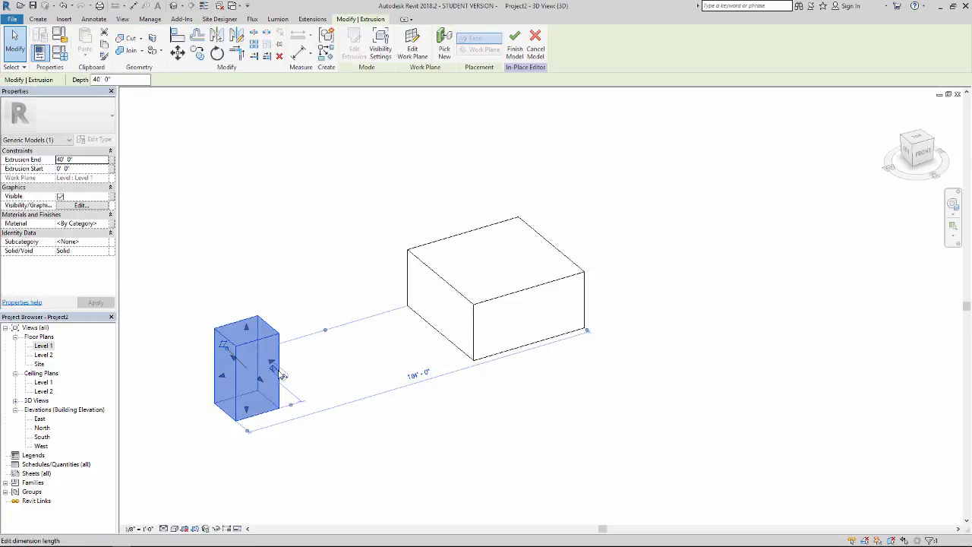
{"action": "left_click_drag", "start_coordinate": [273, 347], "coordinate": [329, 287]}
{"action": "left_click", "coordinate": [370, 274]}
{"action": "middle_click_drag", "start_coordinate": [373, 319], "coordinate": [364, 349], "text": "shift"}
Step: Open the tall box's extrusion sketch and examine its rectangular profile lines
{"action": "left_click", "coordinate": [310, 269]}
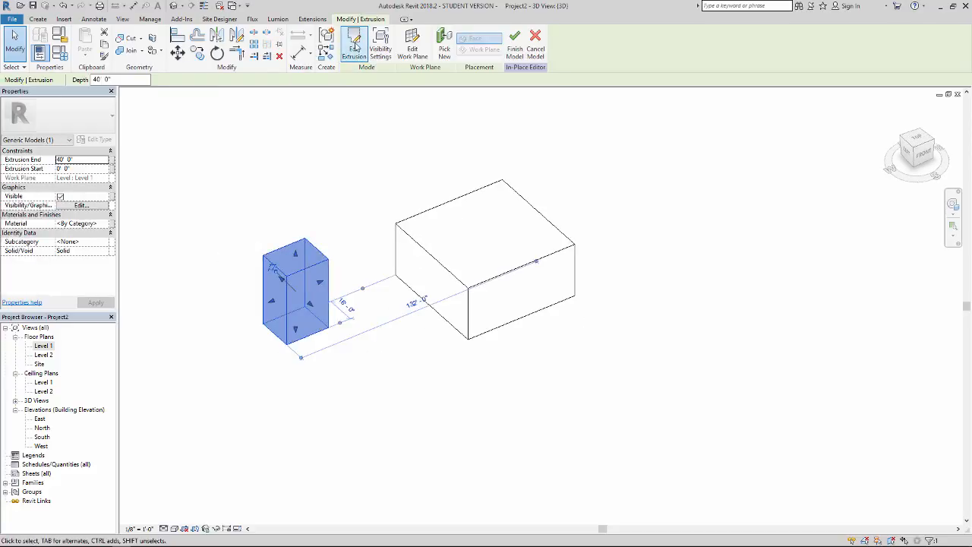
{"action": "left_click", "coordinate": [354, 47]}
{"action": "middle_click_drag", "start_coordinate": [268, 205], "coordinate": [308, 212], "text": "shift"}
{"action": "scroll", "coordinate": [266, 330], "scroll_direction": "up", "scroll_amount": 5}
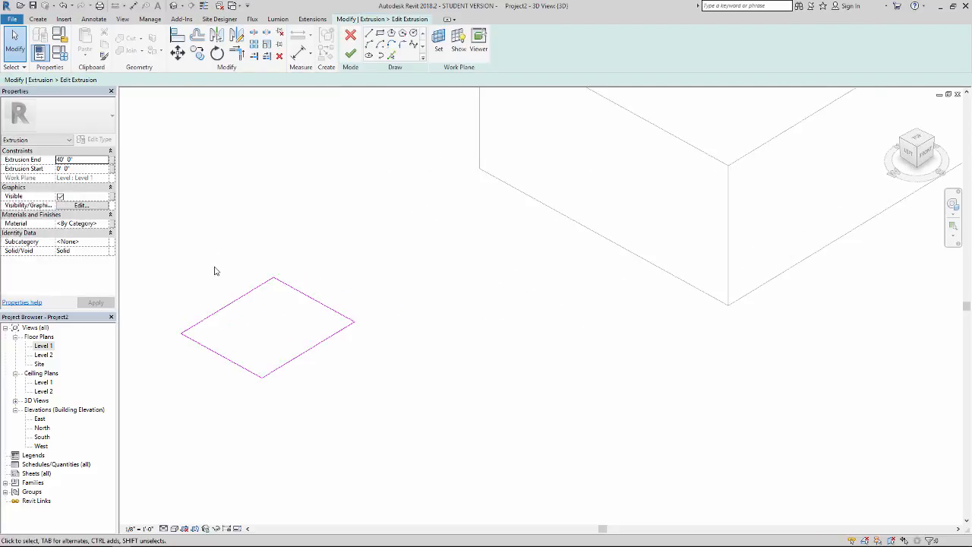
{"action": "left_click", "coordinate": [244, 367]}
{"action": "left_click", "coordinate": [308, 353]}
{"action": "left_click", "coordinate": [316, 302]}
{"action": "left_click", "coordinate": [252, 292]}
{"action": "mouse_move", "coordinate": [321, 335]}
{"action": "middle_mouse_down"}
{"action": "mouse_move", "coordinate": [388, 345]}
{"action": "mouse_move", "coordinate": [353, 356]}
{"action": "middle_mouse_up"}
{"action": "left_click", "coordinate": [323, 348]}
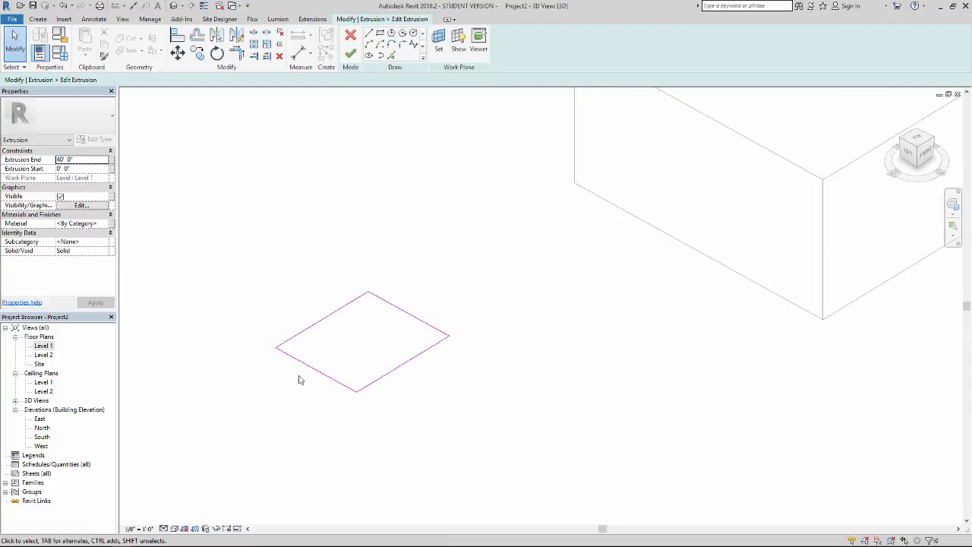
Step: Finish the tall box's sketch and return to the in-place model
{"action": "middle_click_drag", "start_coordinate": [314, 396], "coordinate": [303, 390], "text": "shift"}
{"action": "scroll", "coordinate": [308, 307], "scroll_direction": "down", "scroll_amount": 1}
{"action": "middle_click_drag", "start_coordinate": [287, 301], "coordinate": [222, 328]}
{"action": "left_click", "coordinate": [352, 56]}
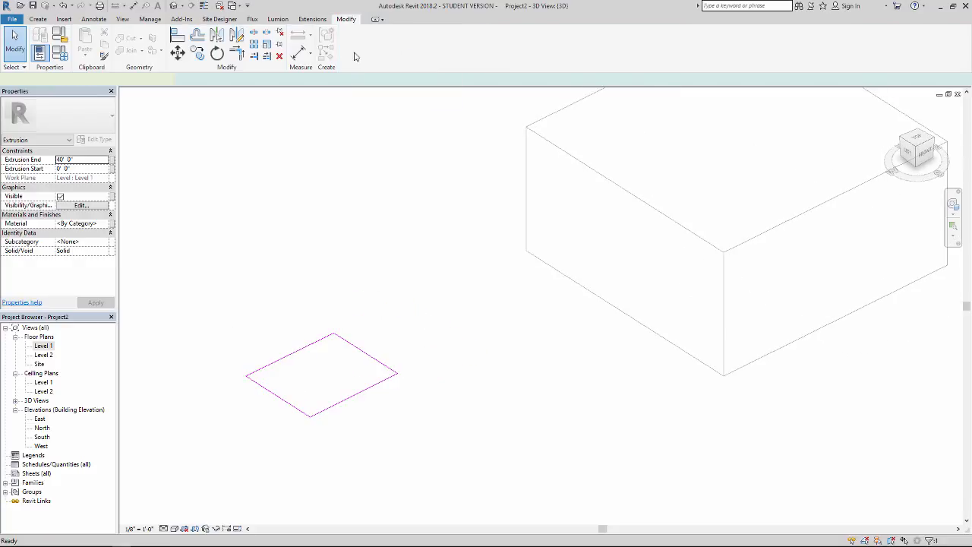
{"action": "left_click", "coordinate": [352, 54]}
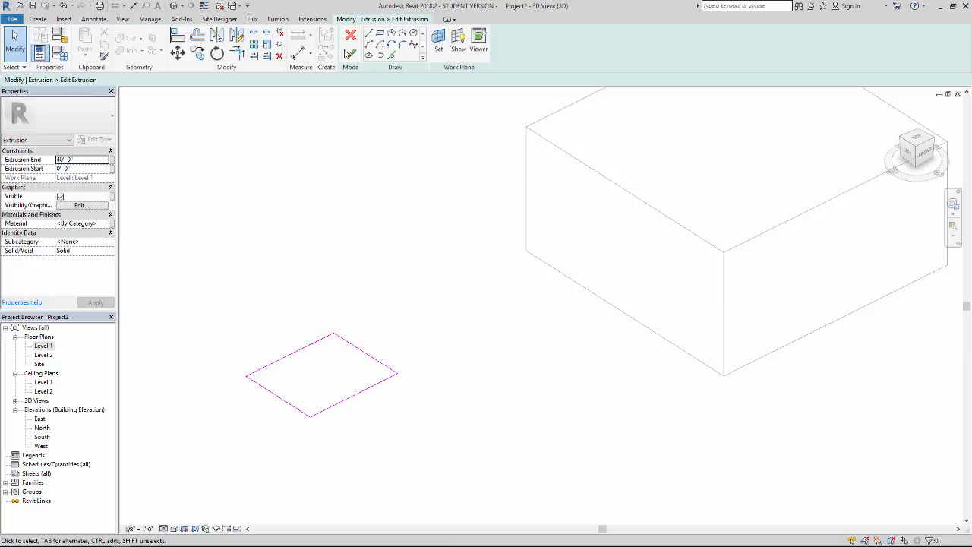
{"action": "left_click", "coordinate": [350, 51]}
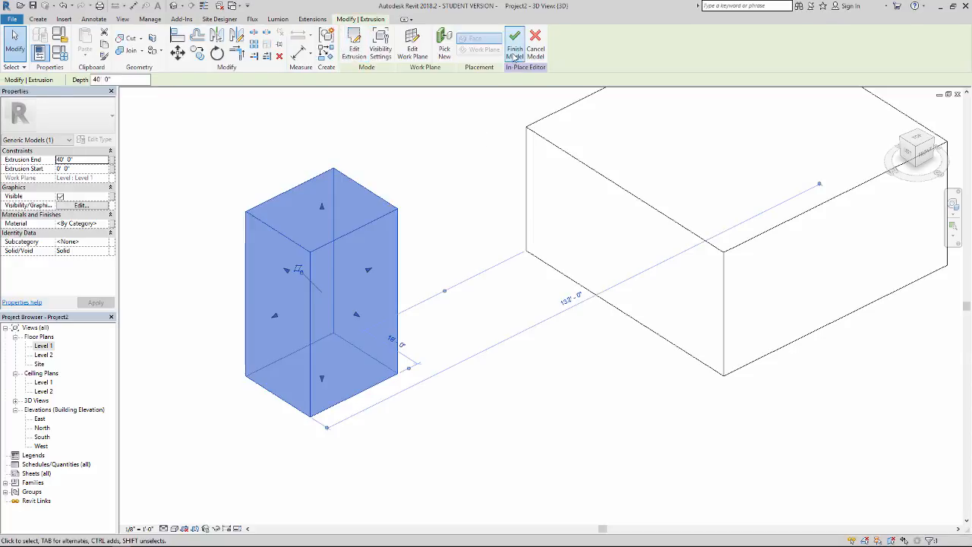
Step: Finish the in-place model containing the tall box and the large box
{"action": "left_click", "coordinate": [515, 54]}
{"action": "scroll", "coordinate": [426, 243], "scroll_direction": "down", "scroll_amount": 4}
{"action": "middle_click_drag", "start_coordinate": [428, 276], "coordinate": [491, 273], "text": "shift"}
Step: Start a new in-place component in the Generic Models category, keeping the default name
{"action": "left_click", "coordinate": [47, 21]}
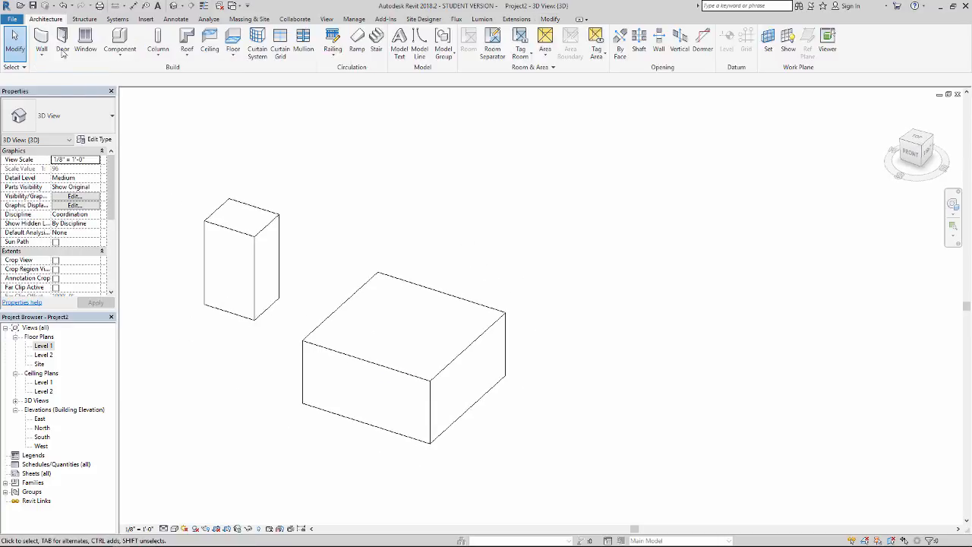
{"action": "left_click", "coordinate": [120, 53]}
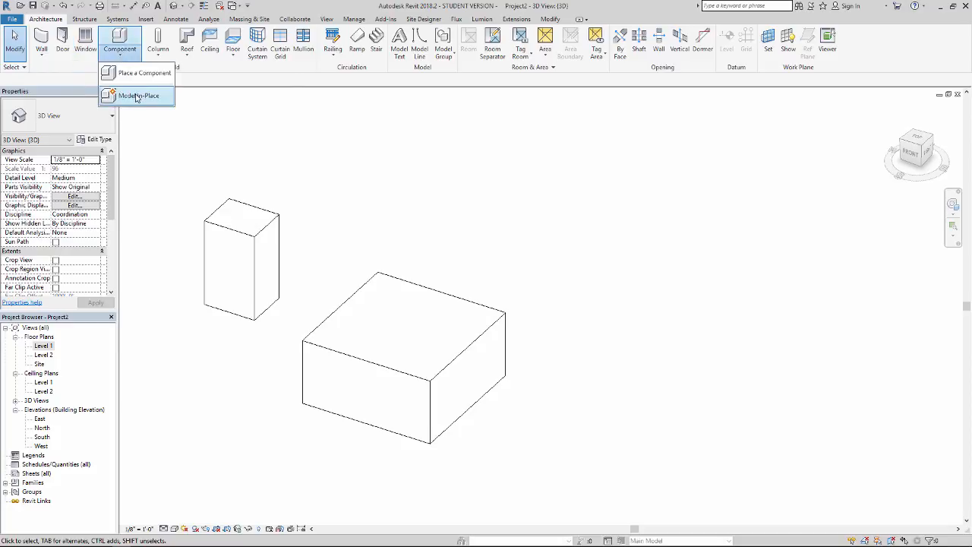
{"action": "left_click", "coordinate": [136, 95]}
{"action": "left_click_drag", "start_coordinate": [556, 215], "coordinate": [559, 230]}
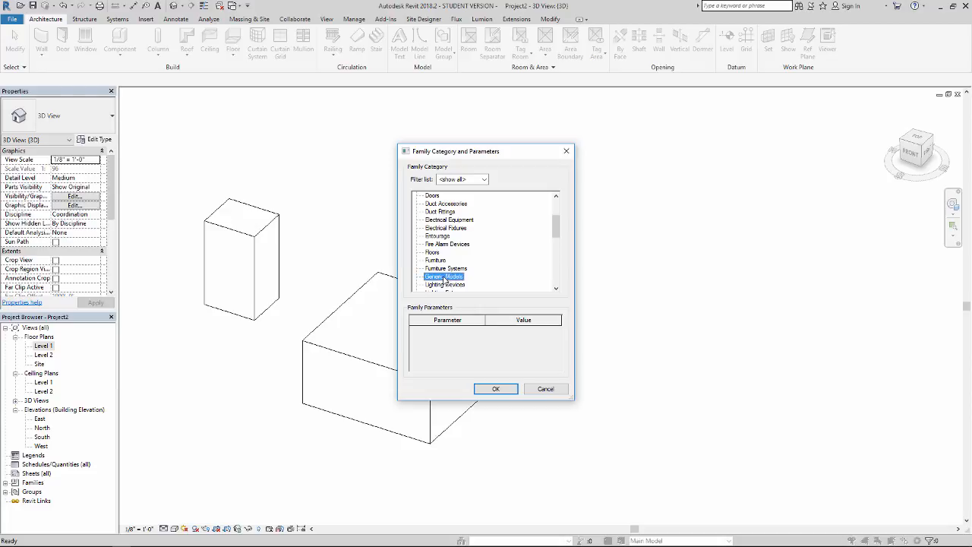
{"action": "left_click", "coordinate": [511, 389]}
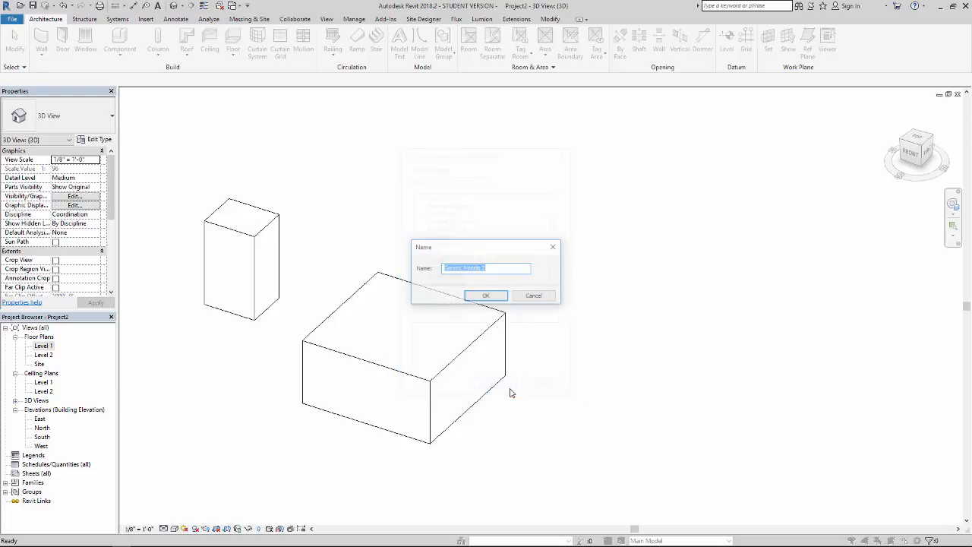
{"action": "left_click", "coordinate": [484, 297]}
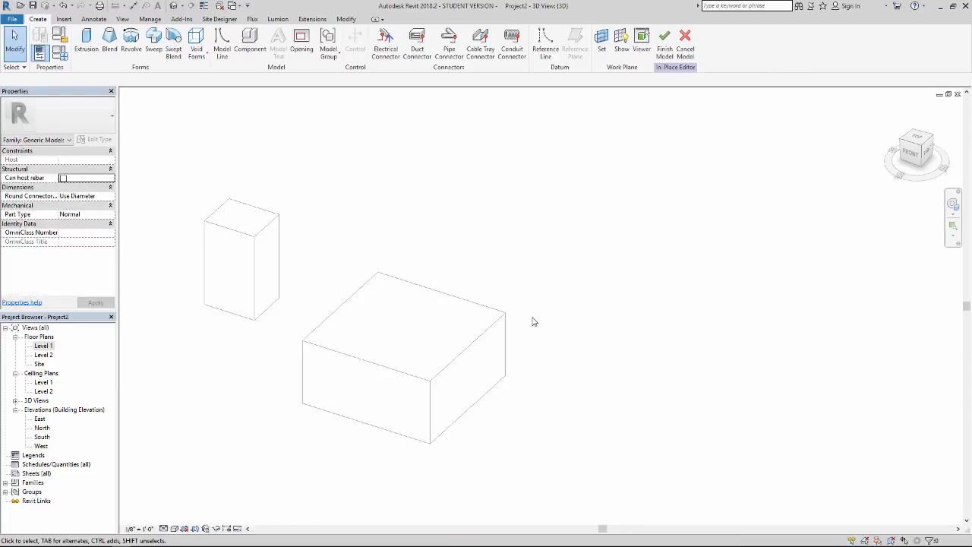
Step: Extrude a rectangle about 48' by 36' beside the large box to a depth of 40'
{"action": "middle_click_drag", "start_coordinate": [523, 321], "coordinate": [400, 288]}
{"action": "left_click", "coordinate": [87, 38]}
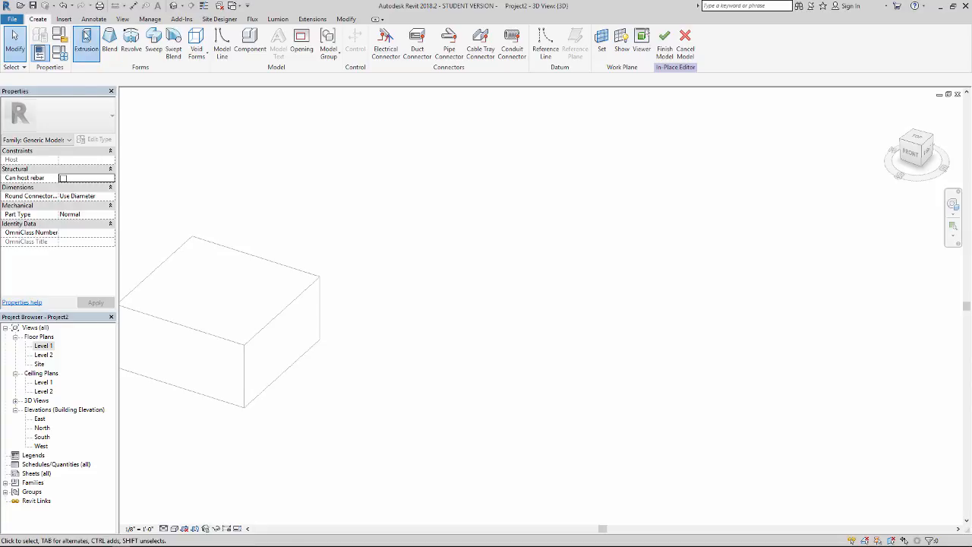
{"action": "left_click", "coordinate": [379, 35]}
{"action": "left_click", "coordinate": [407, 336]}
{"action": "left_click", "coordinate": [462, 411]}
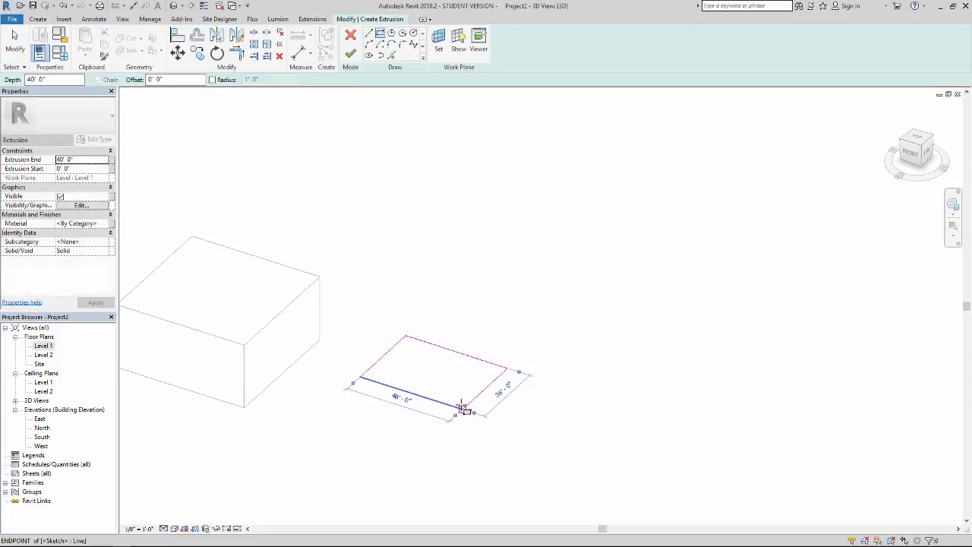
{"action": "left_click", "coordinate": [348, 54]}
{"action": "left_click", "coordinate": [403, 231]}
{"action": "middle_click_drag", "start_coordinate": [445, 256], "coordinate": [395, 326], "text": "shift"}
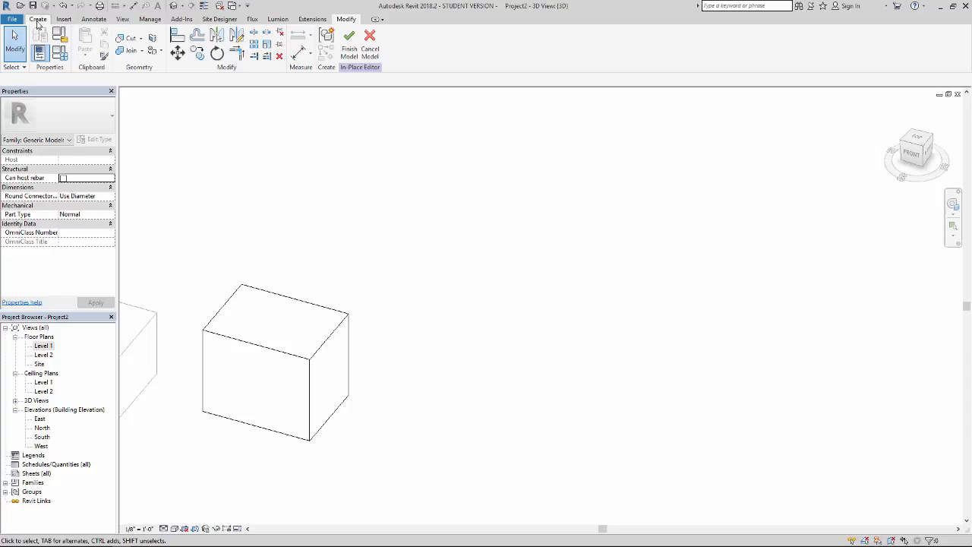
Step: Start a Blend and draw its base boundary as a closed, irregular five-sided outline beside the new box
{"action": "left_click", "coordinate": [37, 19]}
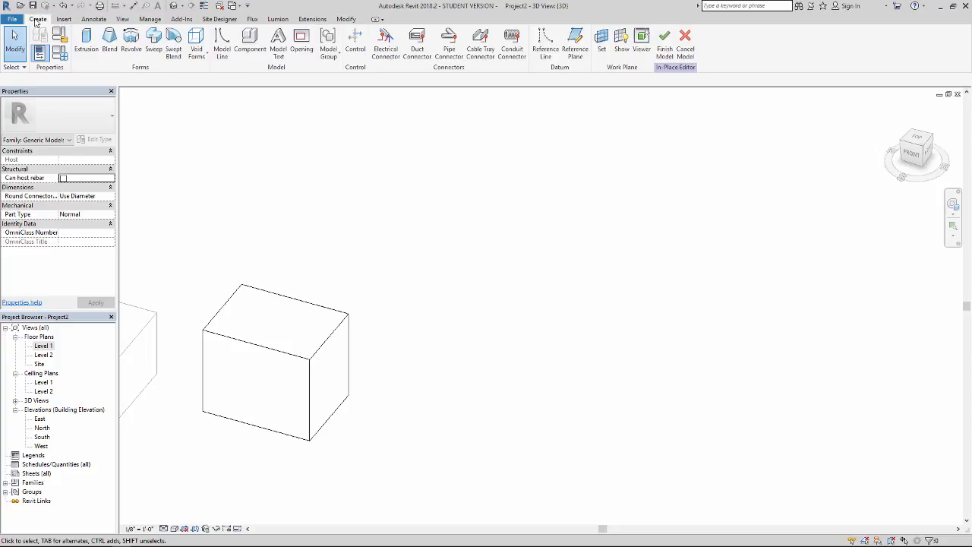
{"action": "left_click", "coordinate": [110, 42]}
{"action": "middle_click_drag", "start_coordinate": [299, 209], "coordinate": [302, 191]}
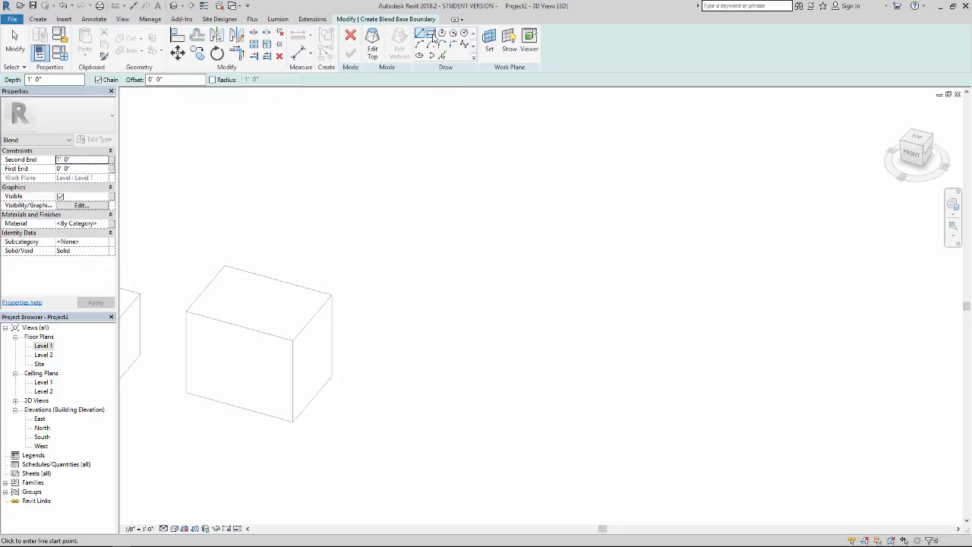
{"action": "middle_click_drag", "start_coordinate": [449, 313], "coordinate": [527, 286]}
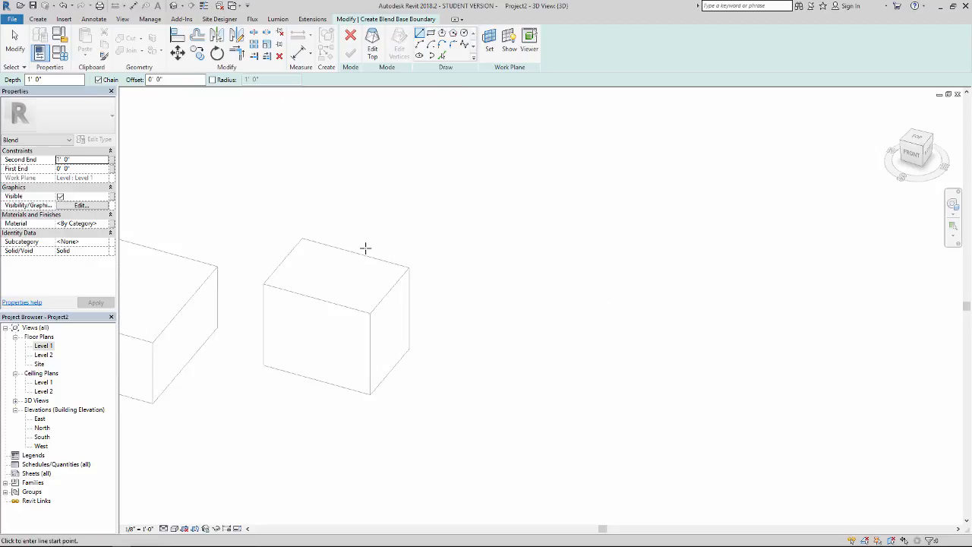
{"action": "mouse_move", "coordinate": [502, 382]}
{"action": "middle_mouse_down"}
{"action": "mouse_move", "coordinate": [509, 385]}
{"action": "mouse_move", "coordinate": [495, 365]}
{"action": "middle_mouse_up"}
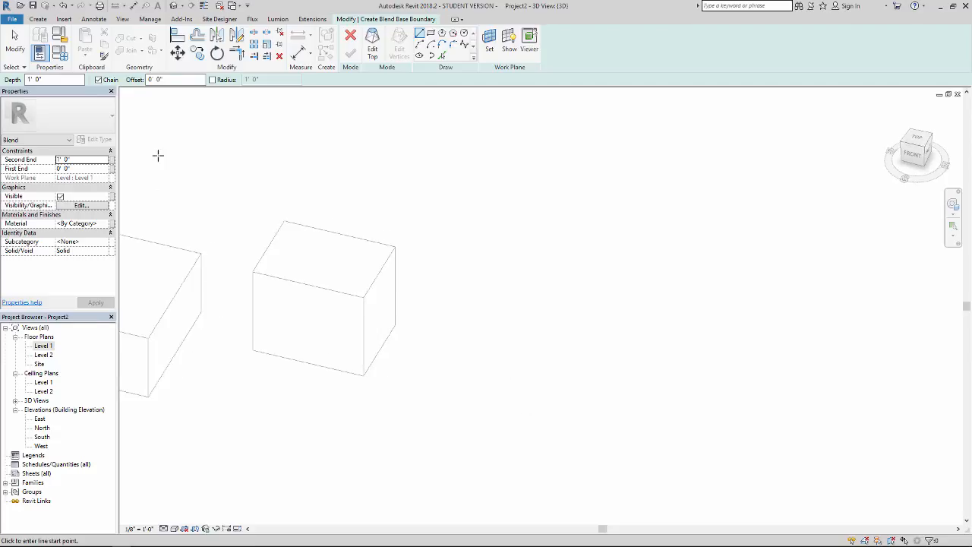
{"action": "left_click", "coordinate": [519, 322]}
{"action": "left_click", "coordinate": [429, 376]}
{"action": "left_click", "coordinate": [526, 453]}
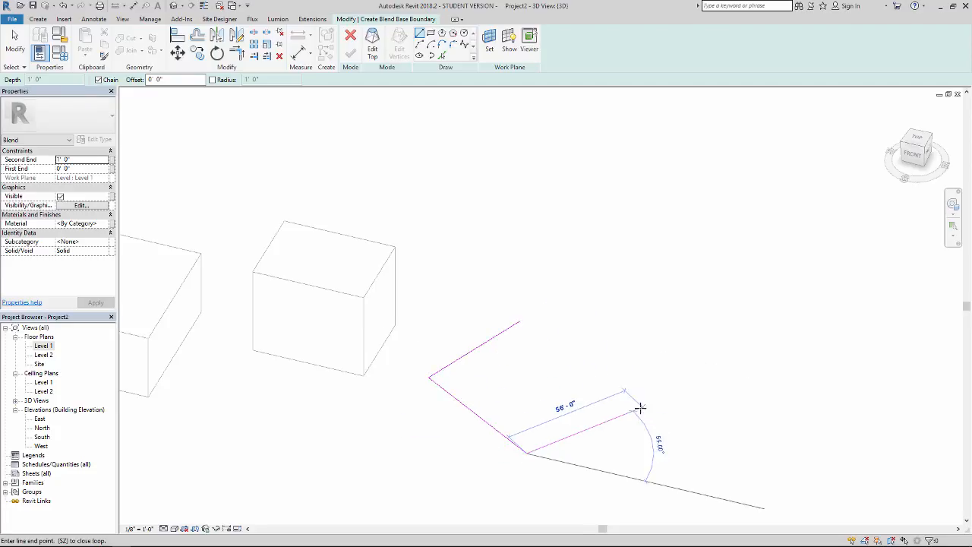
{"action": "left_click", "coordinate": [642, 407]}
{"action": "left_click", "coordinate": [520, 322]}
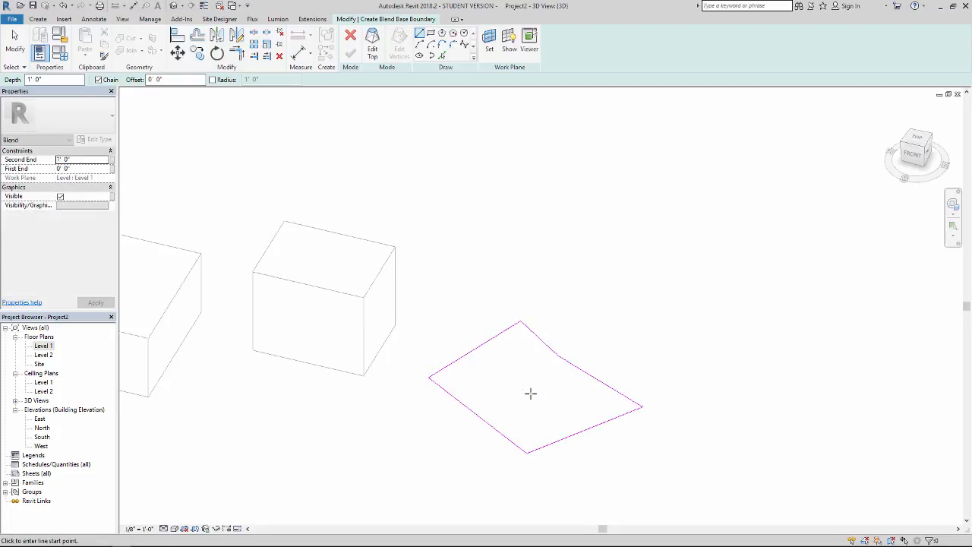
{"action": "key", "text": "Escape"}
Step: Switch to the blend's top boundary and draw a circle inside the five-sided base outline
{"action": "middle_click_drag", "start_coordinate": [558, 408], "coordinate": [560, 360], "text": "shift"}
{"action": "left_click", "coordinate": [580, 399]}
{"action": "mouse_move", "coordinate": [580, 398]}
{"action": "middle_mouse_down", "text": "shift"}
{"action": "mouse_move", "coordinate": [502, 378]}
{"action": "mouse_move", "coordinate": [535, 423]}
{"action": "mouse_move", "coordinate": [521, 404]}
{"action": "mouse_move", "coordinate": [528, 391]}
{"action": "mouse_move", "coordinate": [492, 389]}
{"action": "middle_mouse_up", "text": "shift"}
{"action": "left_click", "coordinate": [530, 406]}
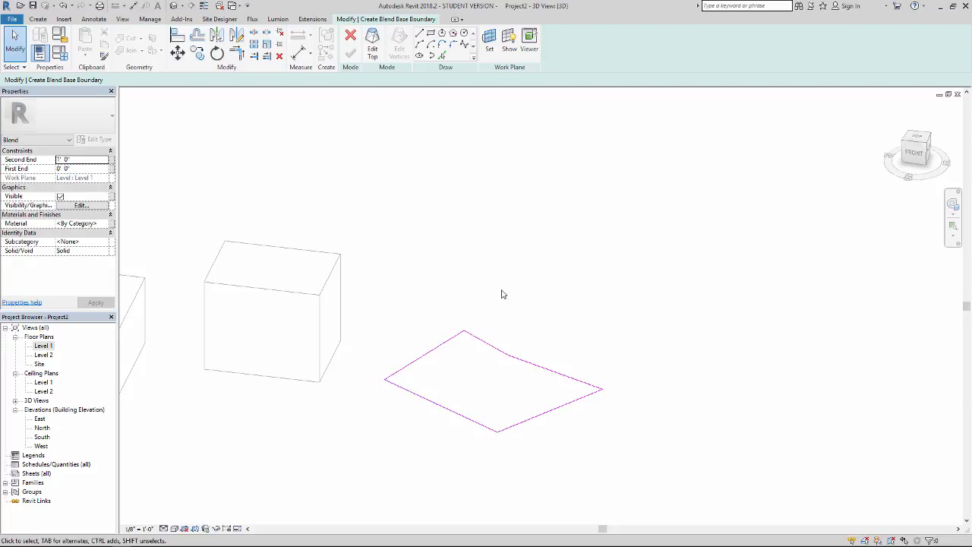
{"action": "left_click", "coordinate": [372, 47]}
{"action": "middle_click_drag", "start_coordinate": [423, 195], "coordinate": [427, 232], "text": "shift"}
{"action": "left_click", "coordinate": [464, 33]}
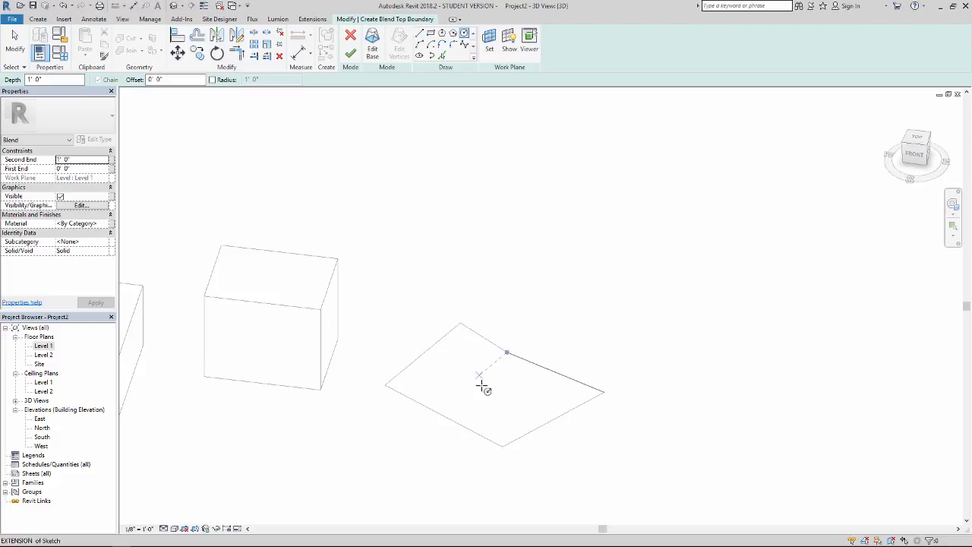
{"action": "left_click", "coordinate": [523, 373]}
{"action": "mouse_move", "coordinate": [509, 430]}
{"action": "middle_mouse_down", "text": "shift"}
{"action": "mouse_move", "coordinate": [506, 397]}
{"action": "mouse_move", "coordinate": [513, 415]}
{"action": "middle_mouse_up", "text": "shift"}
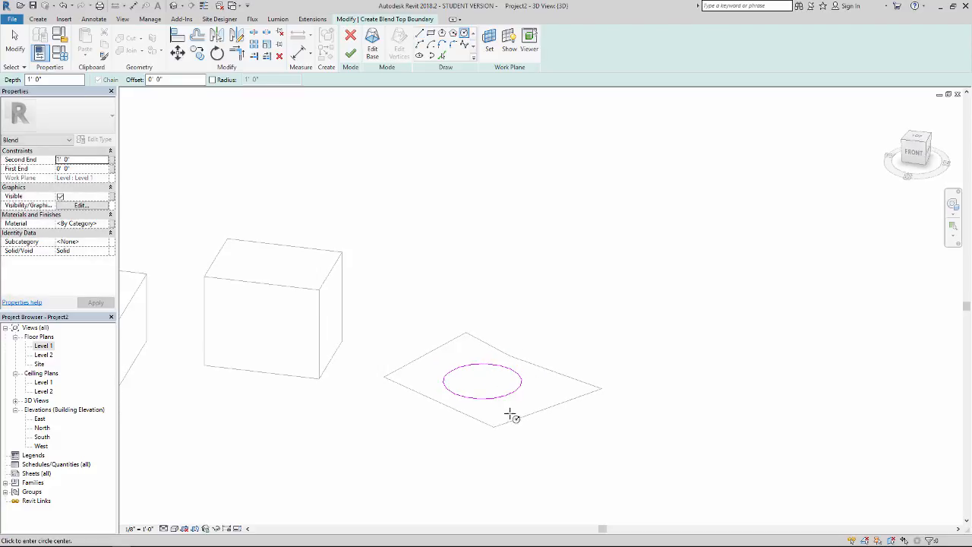
{"action": "key", "text": "Escape"}
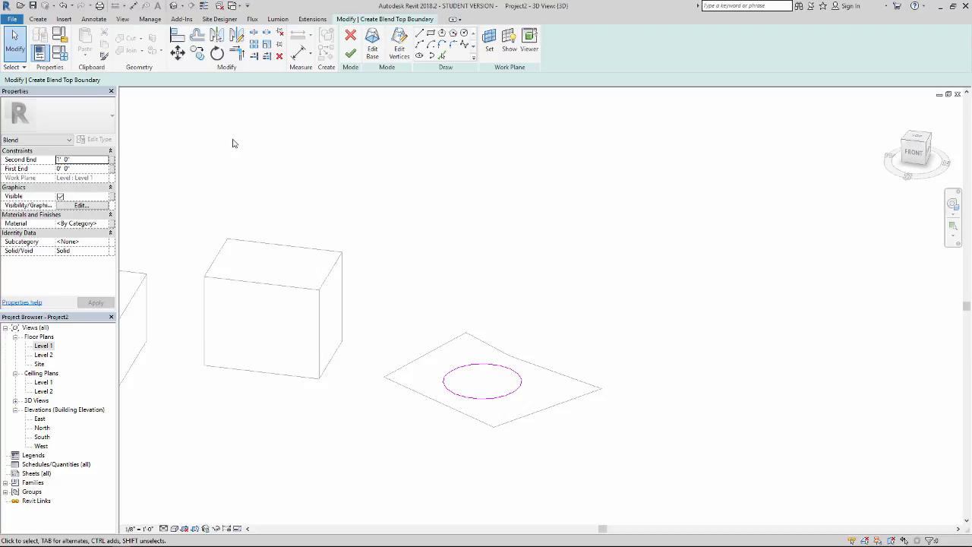
Step: Finish the blend and set its second end to 40'
{"action": "left_click", "coordinate": [352, 55]}
{"action": "mouse_move", "coordinate": [397, 306]}
{"action": "middle_mouse_down", "text": "shift"}
{"action": "mouse_move", "coordinate": [438, 196]}
{"action": "mouse_move", "coordinate": [403, 306]}
{"action": "middle_mouse_up", "text": "shift"}
{"action": "left_click", "coordinate": [86, 161]}
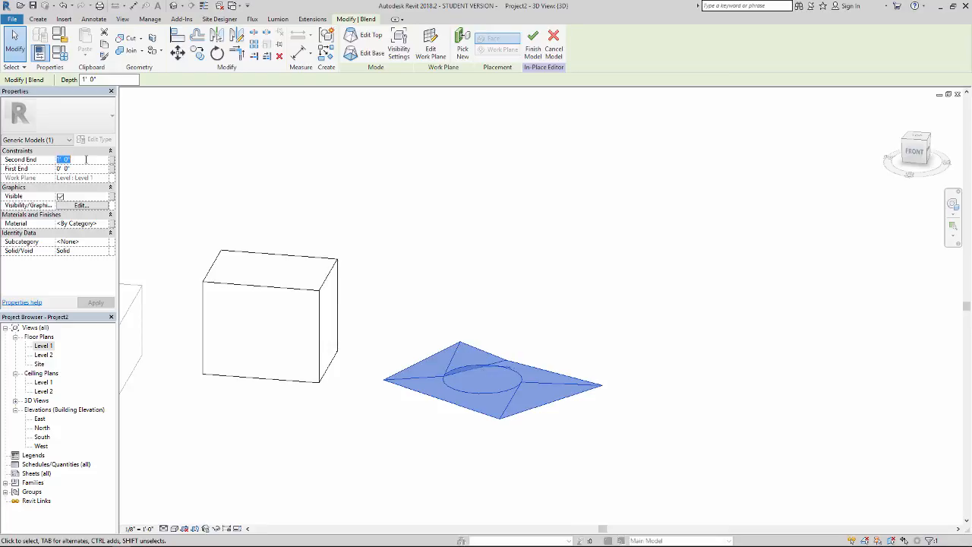
{"action": "type", "text": "40"}
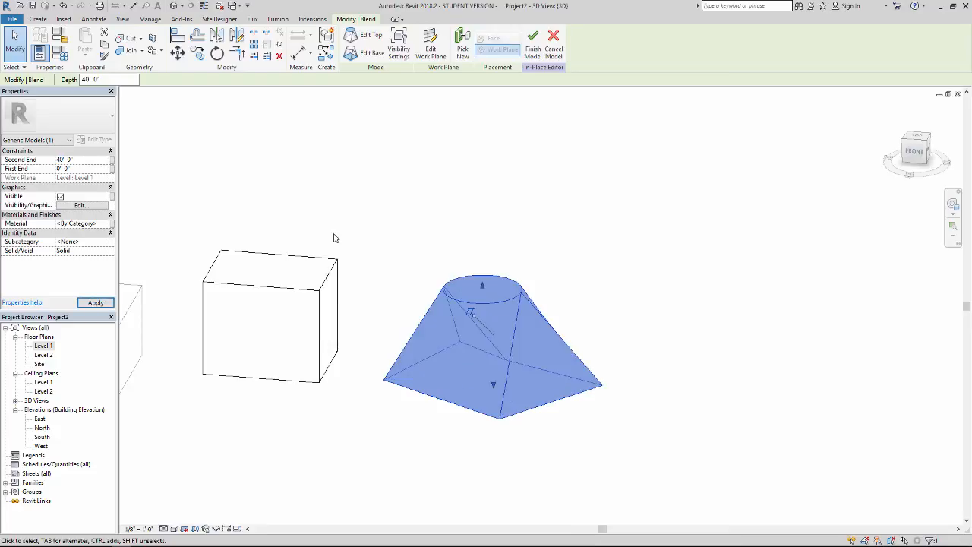
{"action": "middle_click_drag", "start_coordinate": [430, 303], "coordinate": [299, 303], "text": "shift"}
{"action": "left_click", "coordinate": [301, 352]}
{"action": "middle_click_drag", "start_coordinate": [330, 354], "coordinate": [560, 350], "text": "shift"}
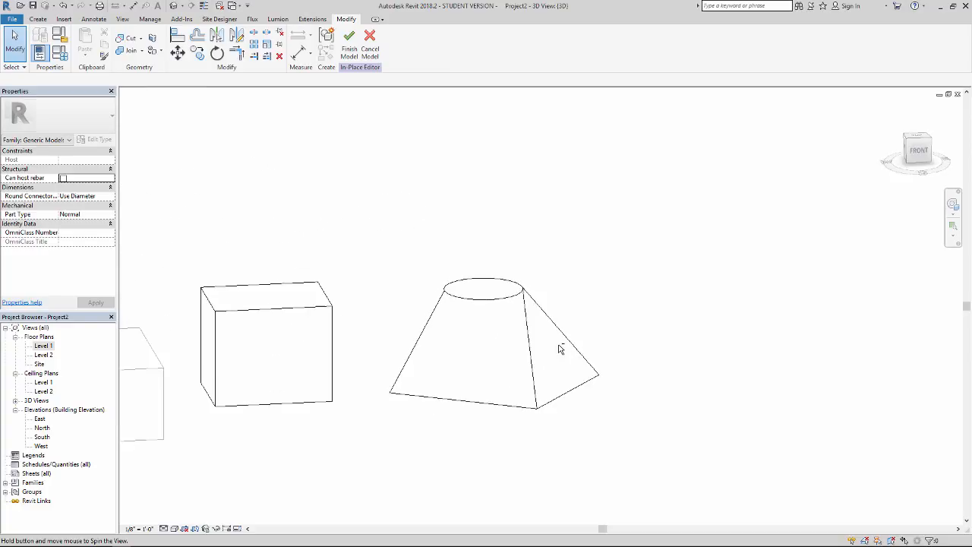
Step: Display the 3D view in the Shaded visual style
{"action": "left_click", "coordinate": [174, 528]}
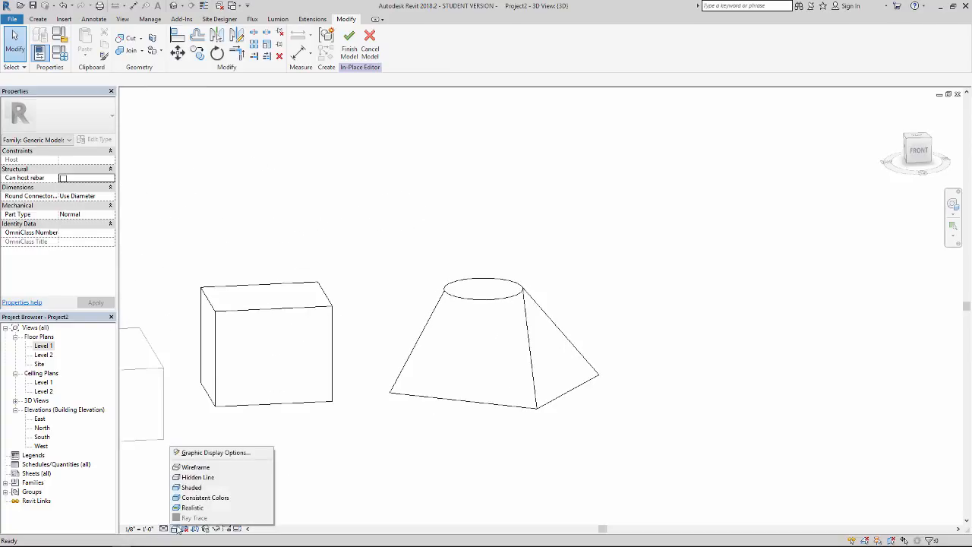
{"action": "left_click", "coordinate": [192, 487]}
{"action": "mouse_move", "coordinate": [509, 450]}
{"action": "middle_mouse_down", "text": "shift"}
{"action": "mouse_move", "coordinate": [267, 443]}
{"action": "mouse_move", "coordinate": [503, 441]}
{"action": "mouse_move", "coordinate": [373, 443]}
{"action": "mouse_move", "coordinate": [287, 419]}
{"action": "mouse_move", "coordinate": [297, 417]}
{"action": "mouse_move", "coordinate": [699, 459]}
{"action": "mouse_move", "coordinate": [653, 439]}
{"action": "middle_mouse_up", "text": "shift"}
Step: Start a Revolve form and open the Level 1 floor plan to sketch its profile
{"action": "left_click", "coordinate": [38, 19]}
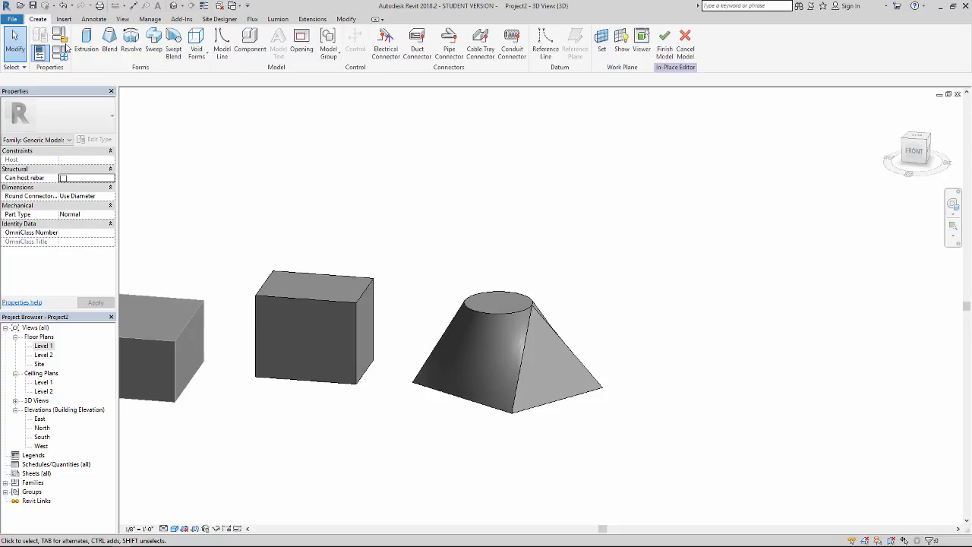
{"action": "left_click", "coordinate": [132, 44]}
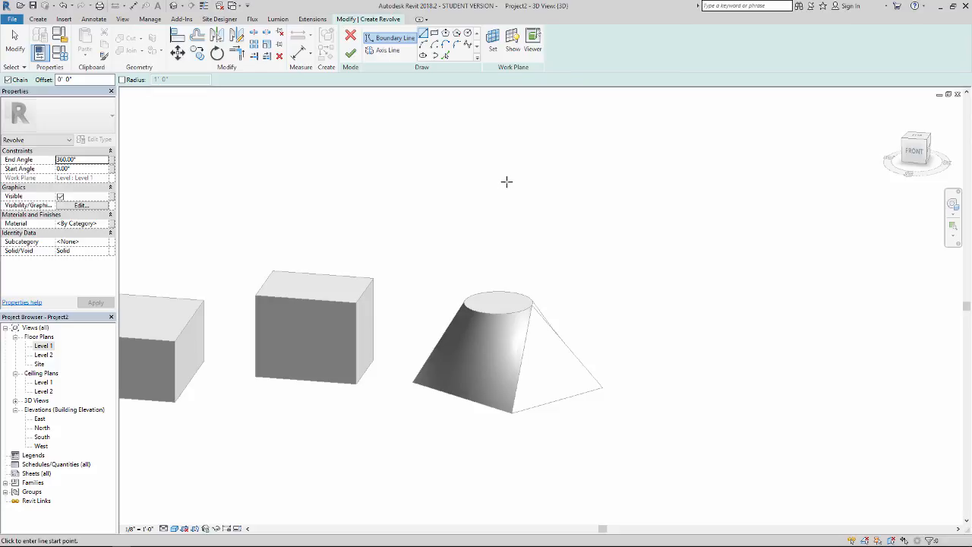
{"action": "middle_click_drag", "start_coordinate": [530, 185], "coordinate": [504, 172]}
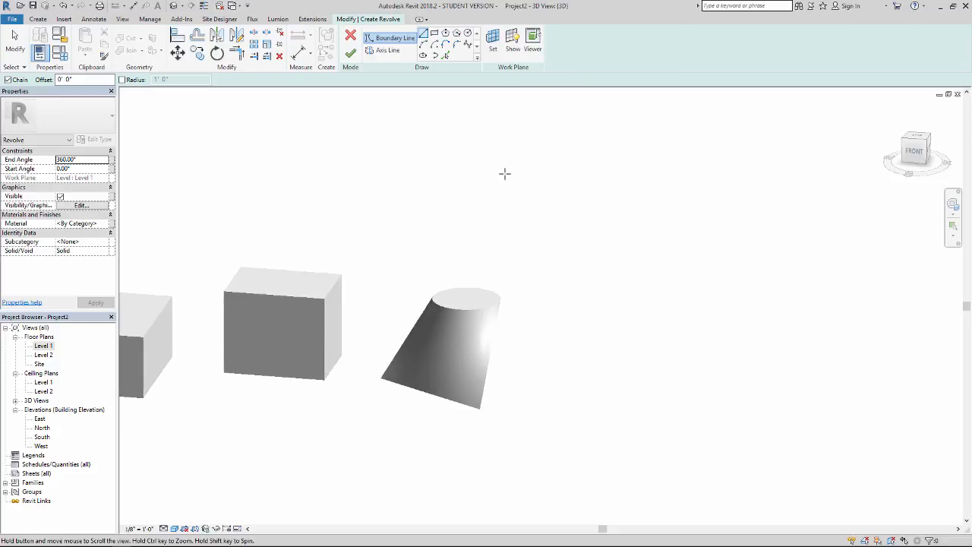
{"action": "double_click", "coordinate": [50, 348]}
{"action": "scroll", "coordinate": [433, 351], "scroll_direction": "down", "scroll_amount": 4}
{"action": "middle_click_drag", "start_coordinate": [423, 356], "coordinate": [219, 359]}
{"action": "scroll", "coordinate": [398, 373], "scroll_direction": "up", "scroll_amount": 1}
{"action": "middle_click_drag", "start_coordinate": [395, 372], "coordinate": [411, 277]}
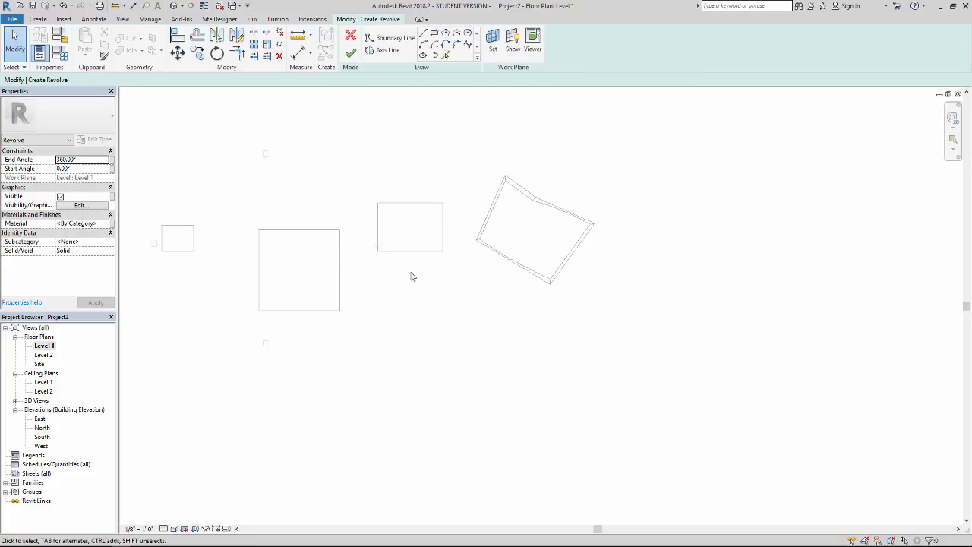
Step: Draw a vertical boundary line about 34'-6" long in the empty area below the existing forms
{"action": "left_click", "coordinate": [388, 38]}
{"action": "scroll", "coordinate": [430, 313], "scroll_direction": "up", "scroll_amount": 1}
{"action": "scroll", "coordinate": [430, 313], "scroll_direction": "up", "scroll_amount": 1}
{"action": "left_click", "coordinate": [443, 393]}
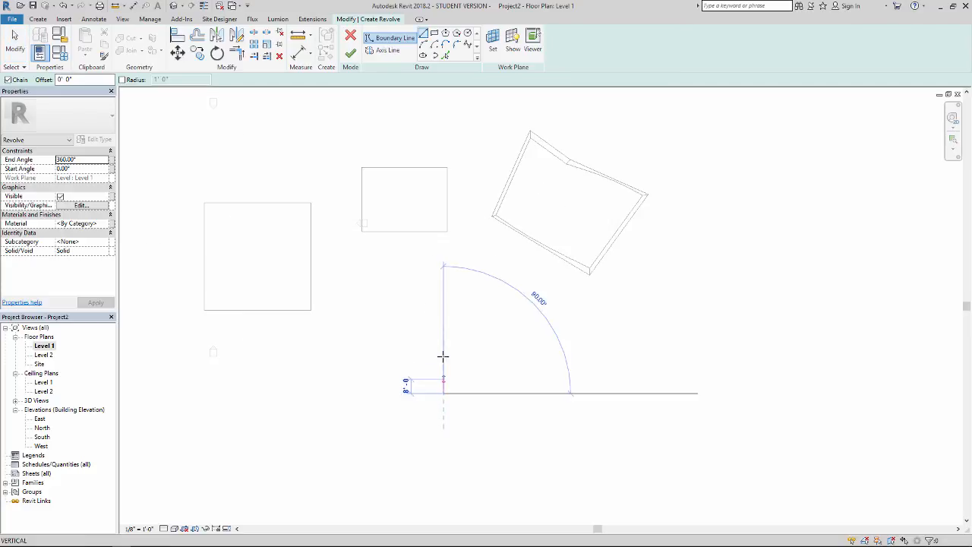
{"action": "scroll", "coordinate": [444, 337], "scroll_direction": "up", "scroll_amount": 1}
{"action": "left_click", "coordinate": [445, 328]}
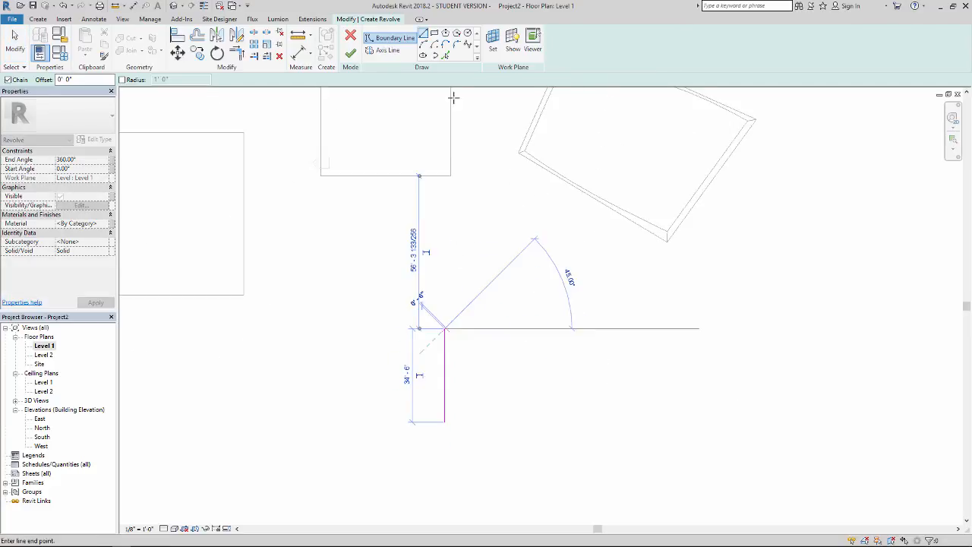
Step: Draw a wavy spline boundary from the vertical line's upper end down to a point beyond its lower end
{"action": "left_click", "coordinate": [467, 44]}
{"action": "scroll", "coordinate": [416, 319], "scroll_direction": "up", "scroll_amount": 2}
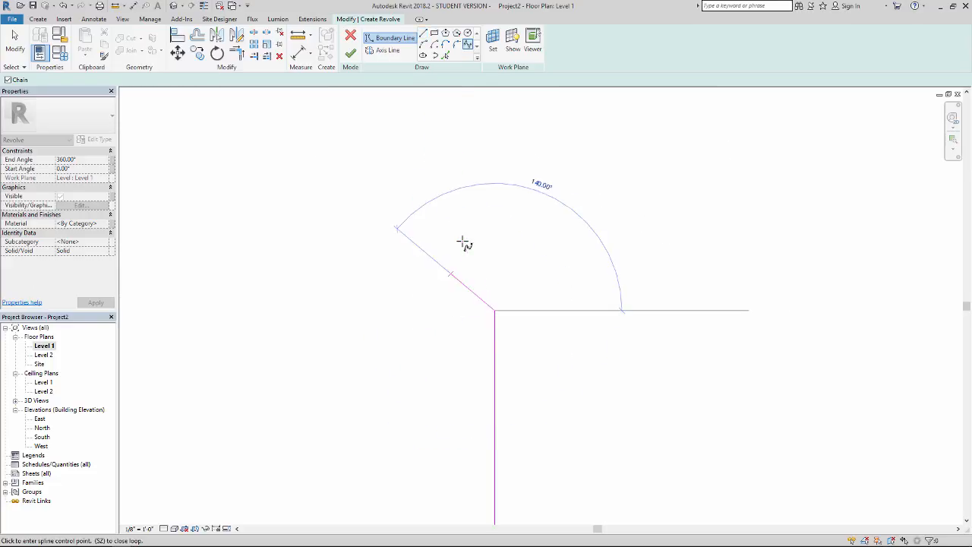
{"action": "scroll", "coordinate": [437, 316], "scroll_direction": "down", "scroll_amount": 2}
{"action": "middle_click_drag", "start_coordinate": [437, 316], "coordinate": [503, 225]}
{"action": "left_click", "coordinate": [500, 232]}
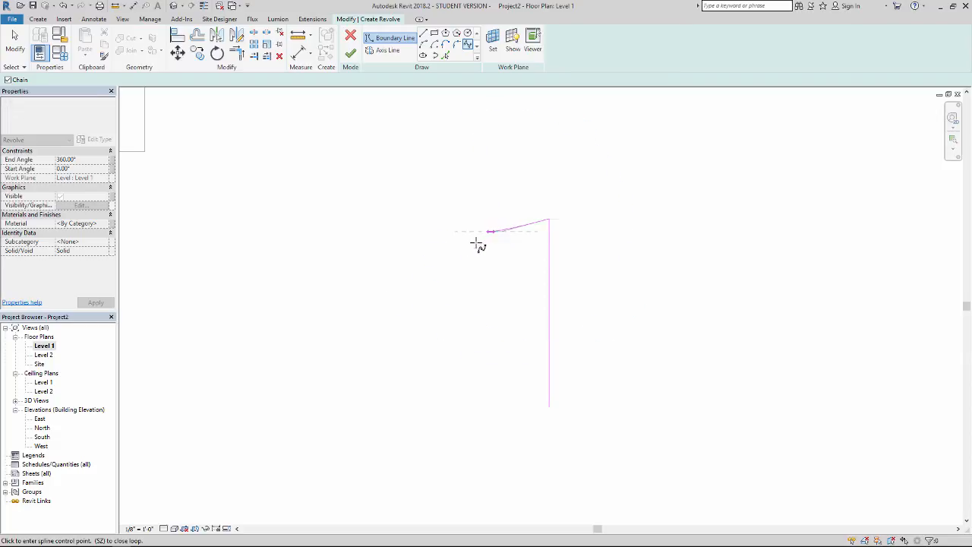
{"action": "left_click", "coordinate": [476, 256]}
{"action": "left_click", "coordinate": [509, 312]}
{"action": "left_click", "coordinate": [498, 357]}
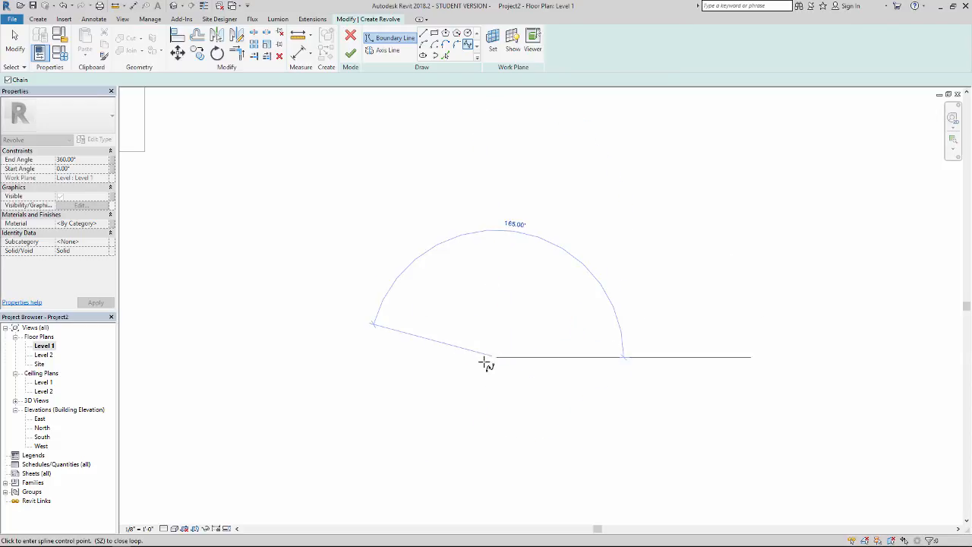
{"action": "left_click", "coordinate": [448, 375]}
{"action": "left_click", "coordinate": [419, 416]}
{"action": "left_click", "coordinate": [446, 455]}
Step: Close the revolve profile with a straight line from the spline's lower end to the vertical line's lower end
{"action": "left_click", "coordinate": [423, 38]}
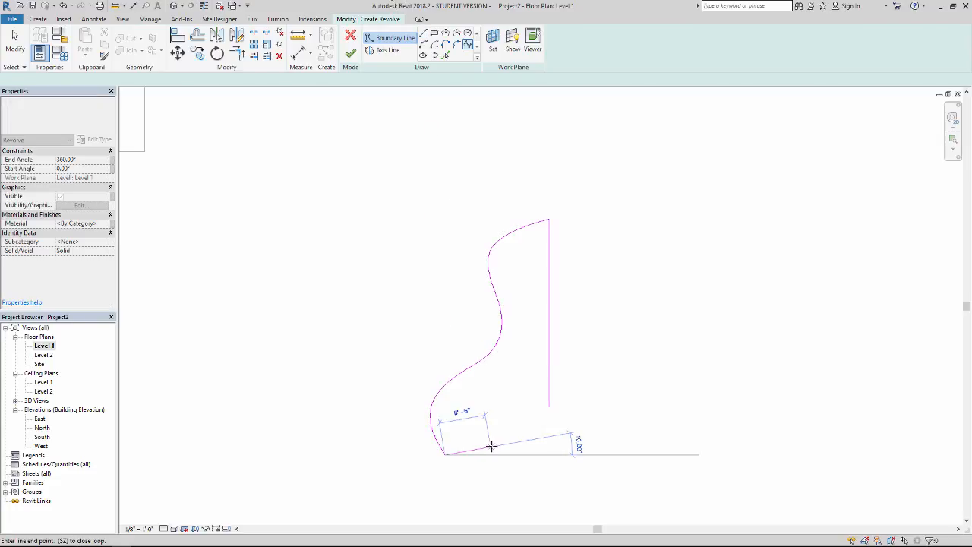
{"action": "left_click", "coordinate": [446, 454]}
{"action": "key", "text": "Escape"}
{"action": "scroll", "coordinate": [460, 403], "scroll_direction": "up", "scroll_amount": 1}
{"action": "middle_click_drag", "start_coordinate": [512, 399], "coordinate": [485, 409]}
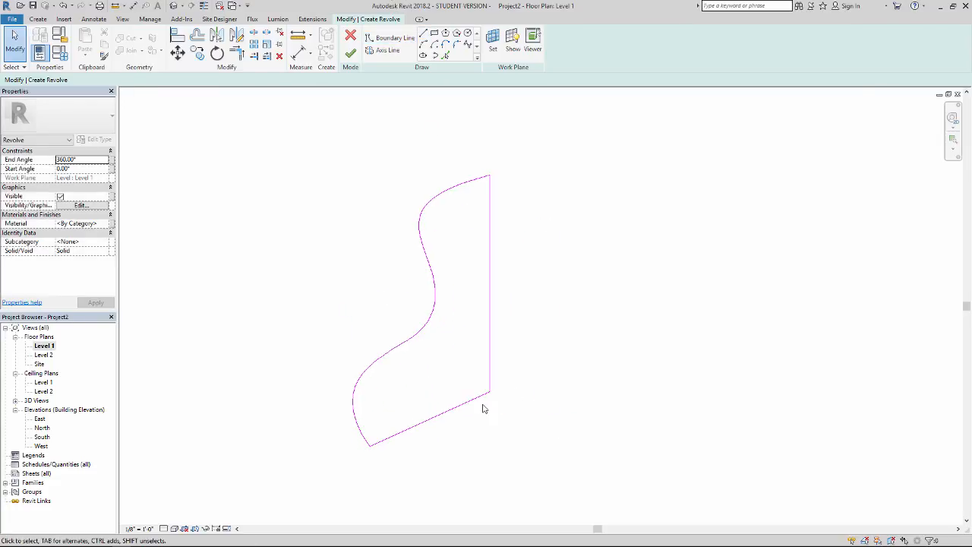
Step: Draw a vertical revolve axis about 45' long along the profile's straight edge and extend its upper end beyond the profile
{"action": "left_click", "coordinate": [376, 54]}
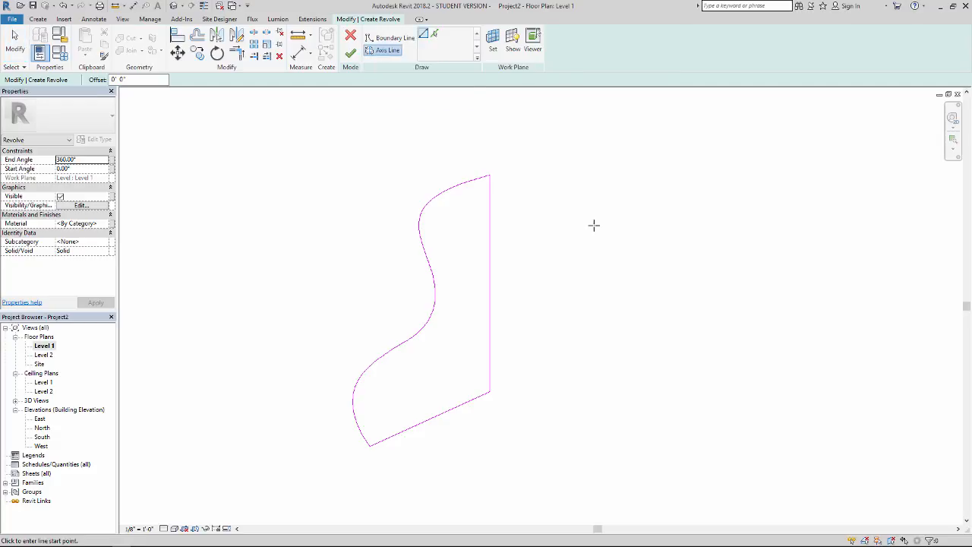
{"action": "left_click", "coordinate": [490, 175]}
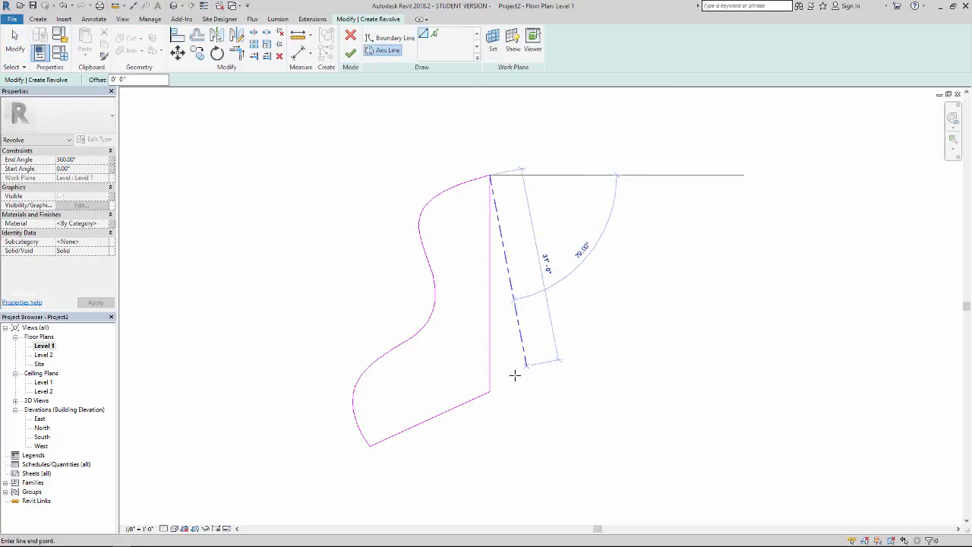
{"action": "left_click", "coordinate": [489, 455]}
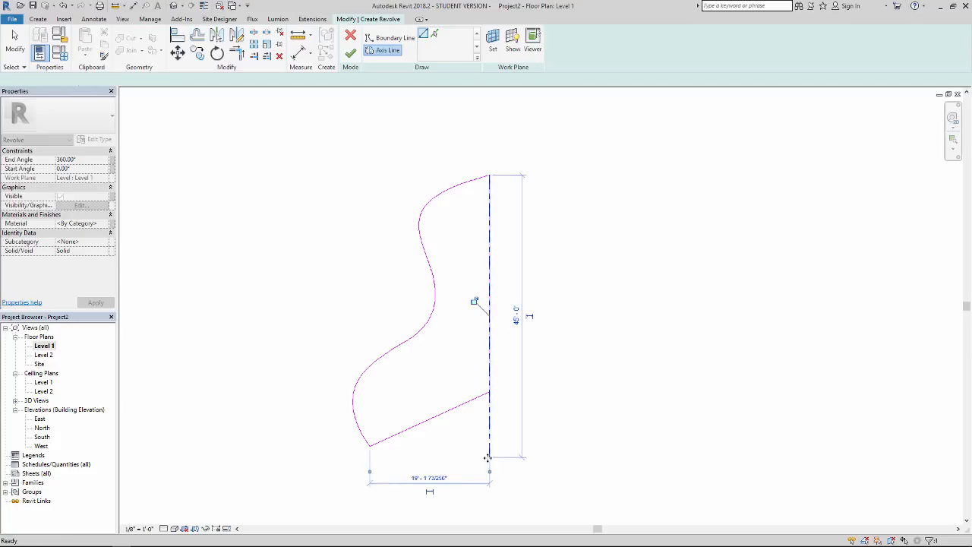
{"action": "left_click", "coordinate": [491, 209]}
{"action": "left_click_drag", "start_coordinate": [489, 176], "coordinate": [490, 143]}
{"action": "left_click", "coordinate": [458, 166]}
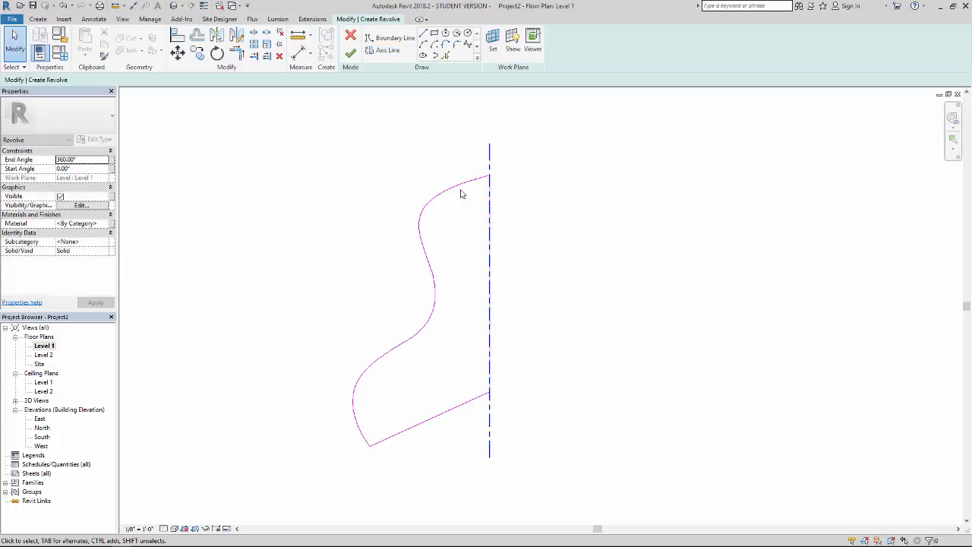
Step: Finish the revolve with a 360° end angle and view the solid in 3D
{"action": "middle_click_drag", "start_coordinate": [471, 373], "coordinate": [428, 361]}
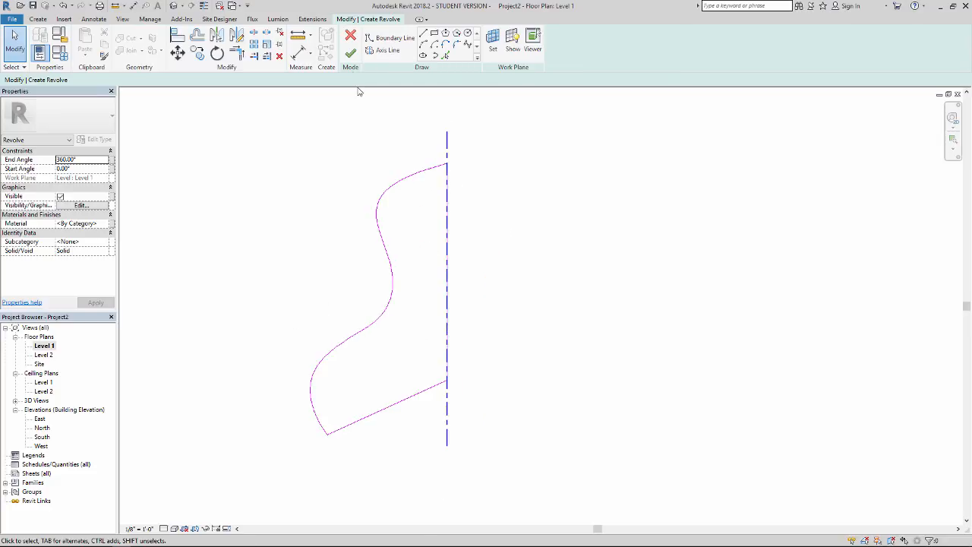
{"action": "left_click", "coordinate": [350, 51]}
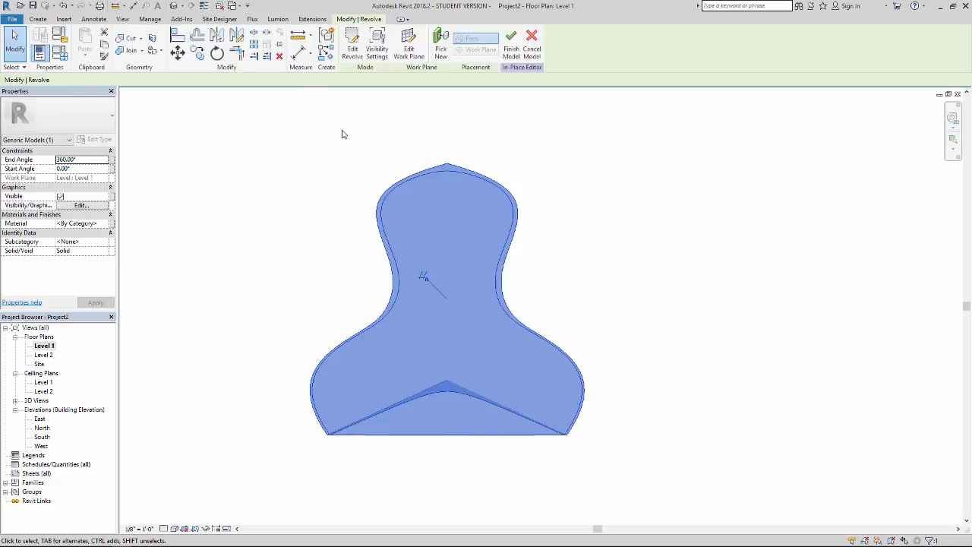
{"action": "left_click", "coordinate": [174, 6]}
{"action": "mouse_move", "coordinate": [445, 206]}
{"action": "middle_mouse_down", "text": "shift"}
{"action": "mouse_move", "coordinate": [382, 332]}
{"action": "mouse_move", "coordinate": [297, 433]}
{"action": "mouse_move", "coordinate": [328, 309]}
{"action": "mouse_move", "coordinate": [265, 180]}
{"action": "mouse_move", "coordinate": [445, 319]}
{"action": "mouse_move", "coordinate": [527, 317]}
{"action": "middle_mouse_up", "text": "shift"}
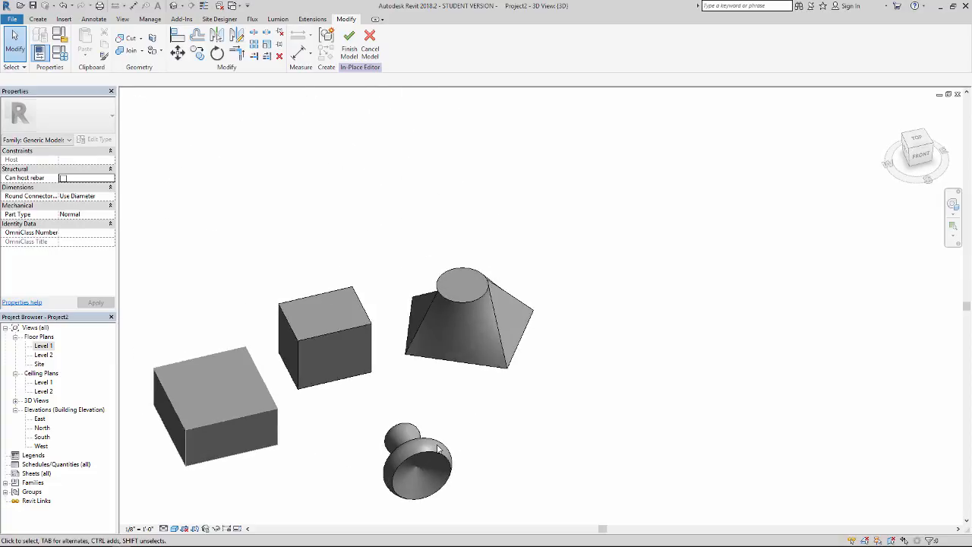
Step: Edit the revolve by moving its axis line away from the profile, and regenerate it with a hole through its centre
{"action": "left_click", "coordinate": [432, 445]}
{"action": "middle_click_drag", "start_coordinate": [463, 413], "coordinate": [483, 331]}
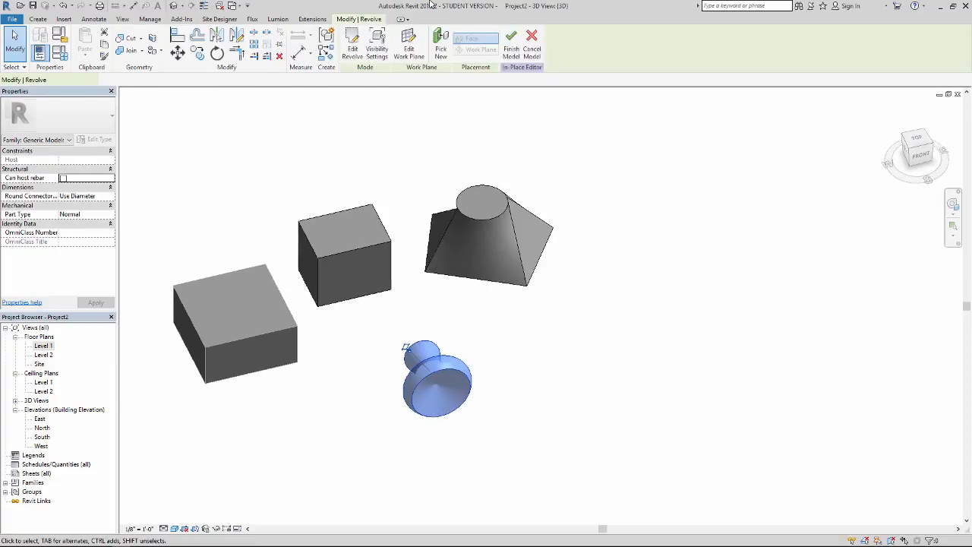
{"action": "left_click", "coordinate": [353, 42]}
{"action": "left_click_drag", "start_coordinate": [443, 394], "coordinate": [455, 392]}
{"action": "left_click", "coordinate": [465, 415]}
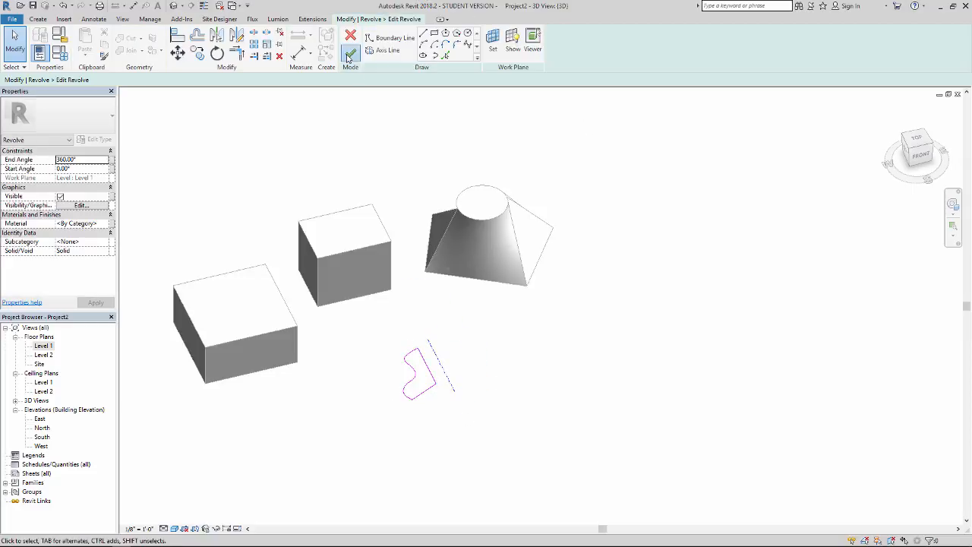
{"action": "left_click", "coordinate": [350, 55]}
{"action": "middle_click_drag", "start_coordinate": [531, 360], "coordinate": [372, 174], "text": "shift"}
{"action": "left_click", "coordinate": [347, 391]}
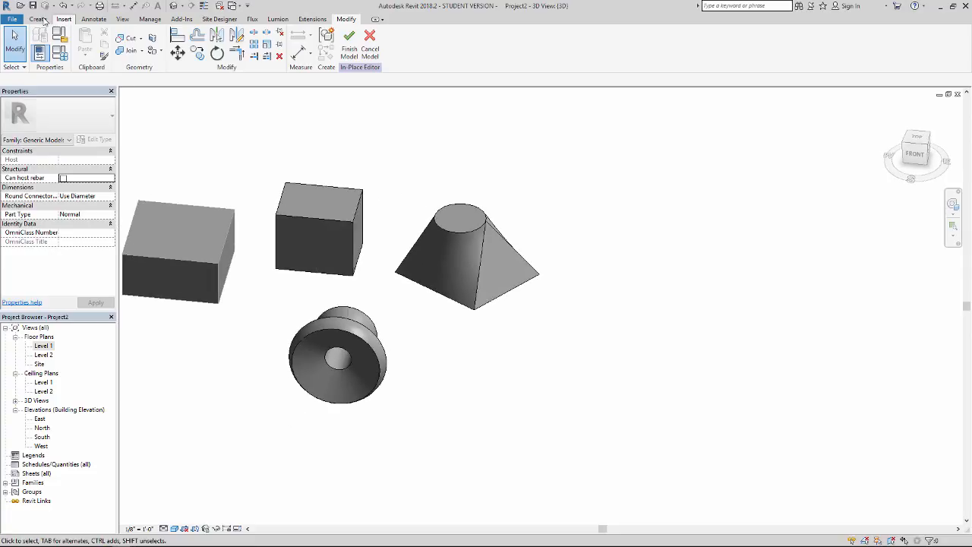
Step: Start a Sweep form and sketch its path as three connected zigzag lines in the empty area beside the blend
{"action": "left_click", "coordinate": [39, 19]}
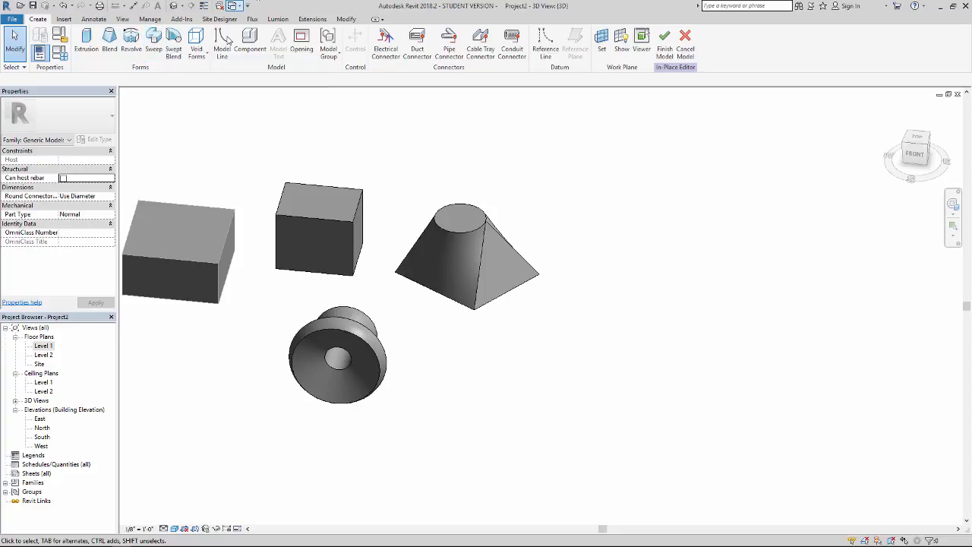
{"action": "middle_click_drag", "start_coordinate": [332, 152], "coordinate": [345, 350], "text": "shift"}
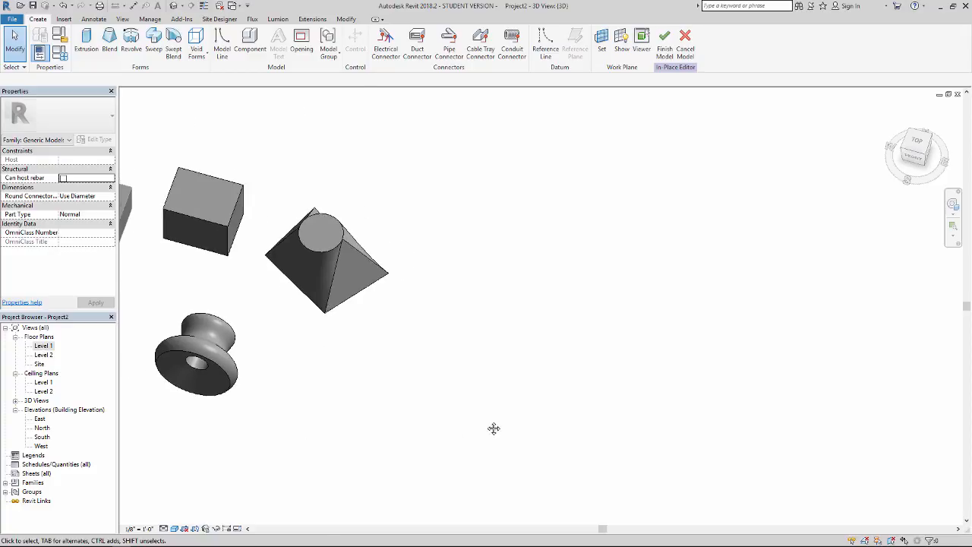
{"action": "middle_click_drag", "start_coordinate": [494, 422], "coordinate": [483, 436]}
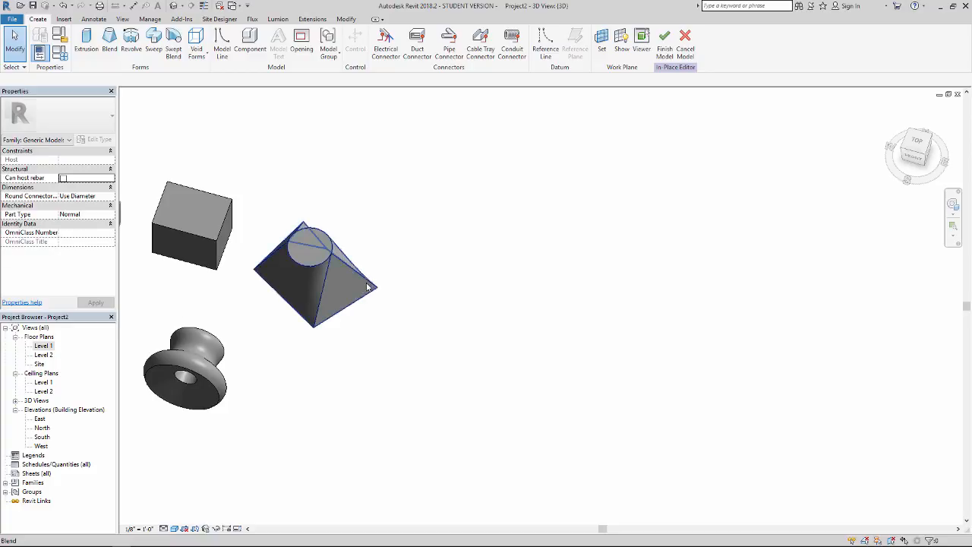
{"action": "middle_click_drag", "start_coordinate": [354, 292], "coordinate": [321, 302]}
{"action": "left_click", "coordinate": [153, 42]}
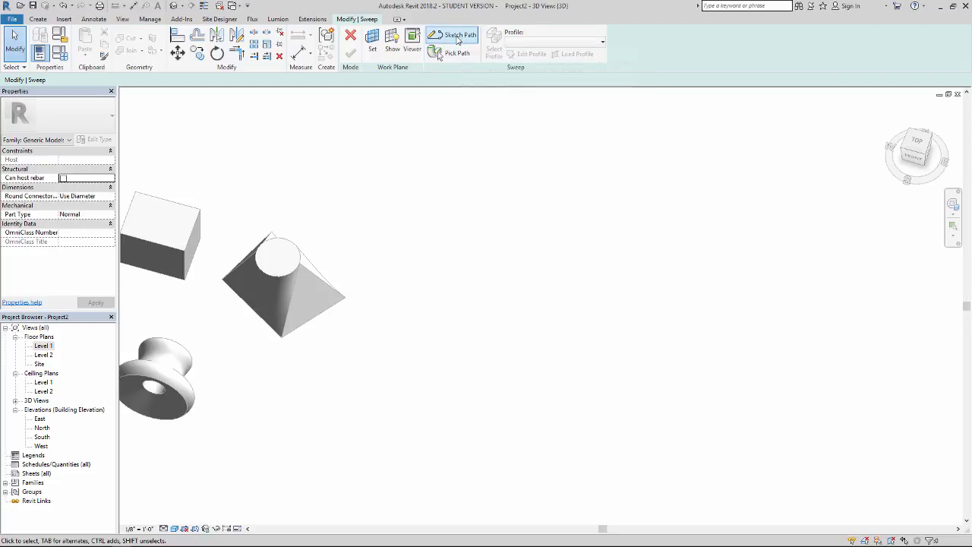
{"action": "left_click", "coordinate": [459, 37]}
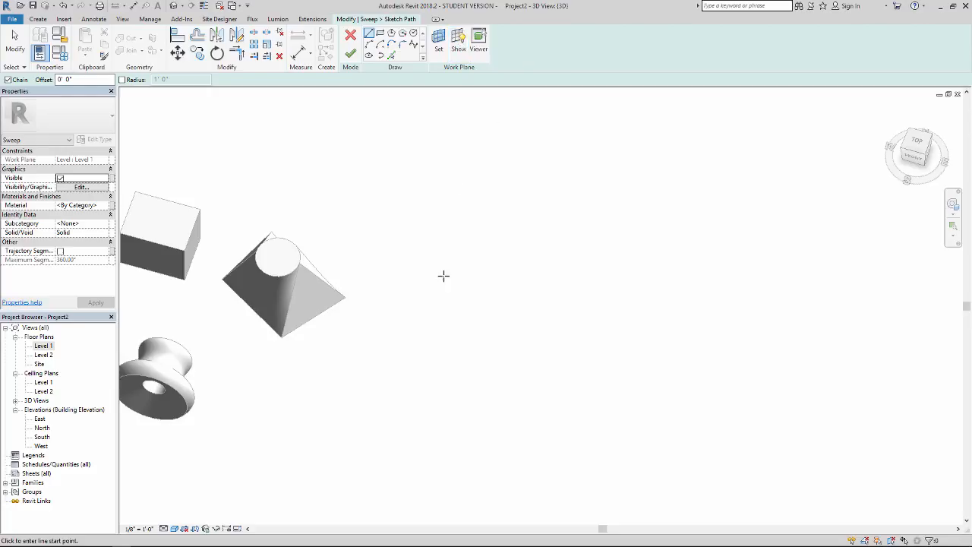
{"action": "left_click", "coordinate": [359, 433]}
{"action": "left_click", "coordinate": [434, 318]}
{"action": "left_click", "coordinate": [501, 313]}
{"action": "left_click", "coordinate": [522, 257]}
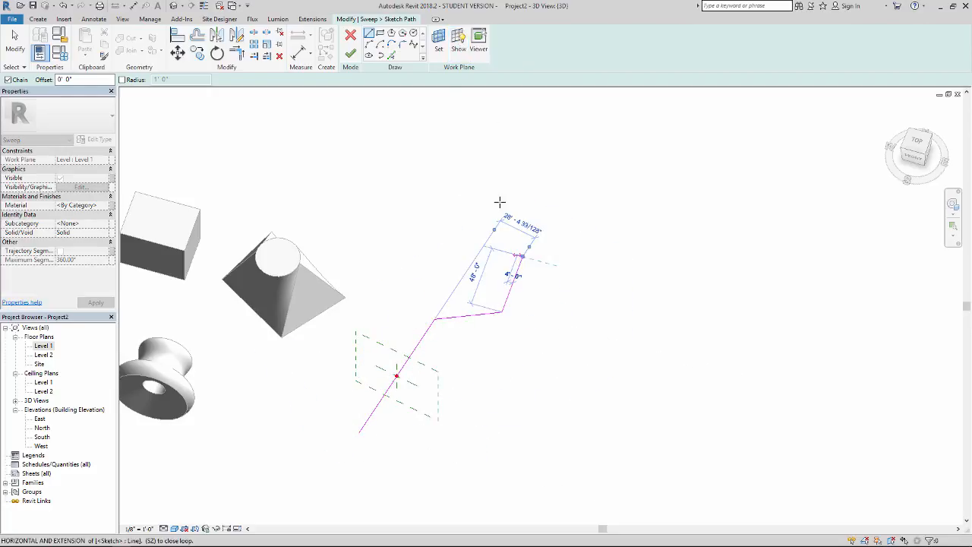
Step: Continue the sweep path from the last line's end with a wavy spline and finish the path sketch
{"action": "left_click", "coordinate": [414, 45]}
{"action": "left_click", "coordinate": [623, 245]}
{"action": "left_click", "coordinate": [680, 312]}
{"action": "left_click", "coordinate": [718, 402]}
{"action": "left_click", "coordinate": [819, 339]}
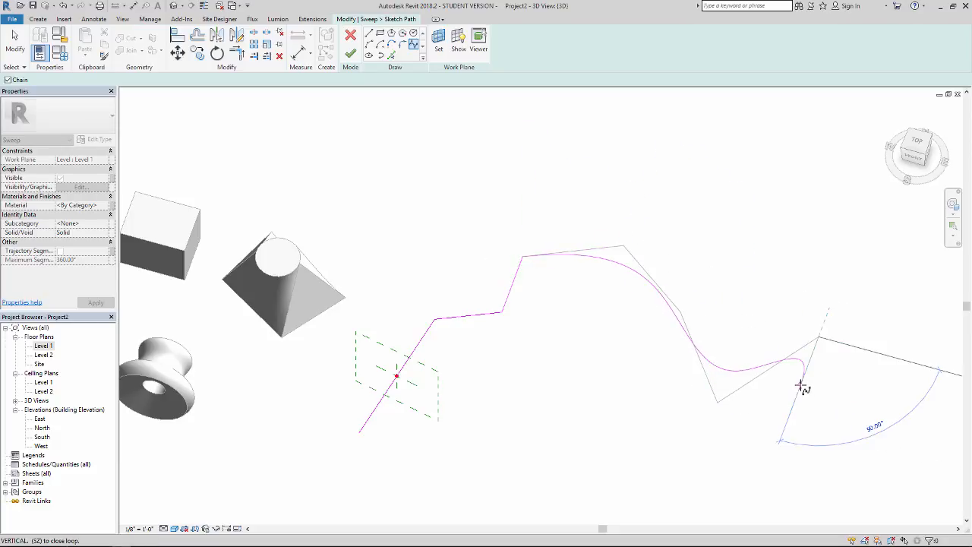
{"action": "key", "text": "Escape"}
{"action": "mouse_move", "coordinate": [776, 392]}
{"action": "middle_mouse_down", "text": "shift"}
{"action": "mouse_move", "coordinate": [597, 365]}
{"action": "mouse_move", "coordinate": [670, 210]}
{"action": "mouse_move", "coordinate": [668, 257]}
{"action": "mouse_move", "coordinate": [615, 304]}
{"action": "mouse_move", "coordinate": [529, 334]}
{"action": "mouse_move", "coordinate": [542, 341]}
{"action": "mouse_move", "coordinate": [524, 353]}
{"action": "mouse_move", "coordinate": [504, 345]}
{"action": "mouse_move", "coordinate": [504, 308]}
{"action": "mouse_move", "coordinate": [615, 267]}
{"action": "mouse_move", "coordinate": [660, 352]}
{"action": "mouse_move", "coordinate": [873, 369]}
{"action": "middle_mouse_up", "text": "shift"}
{"action": "scroll", "coordinate": [373, 334], "scroll_direction": "up", "scroll_amount": 4}
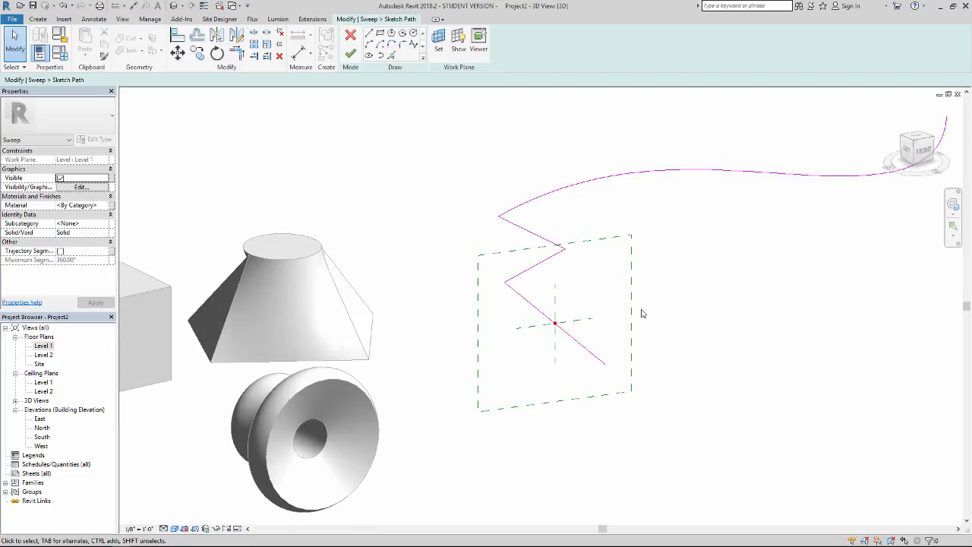
{"action": "middle_click_drag", "start_coordinate": [650, 289], "coordinate": [514, 326]}
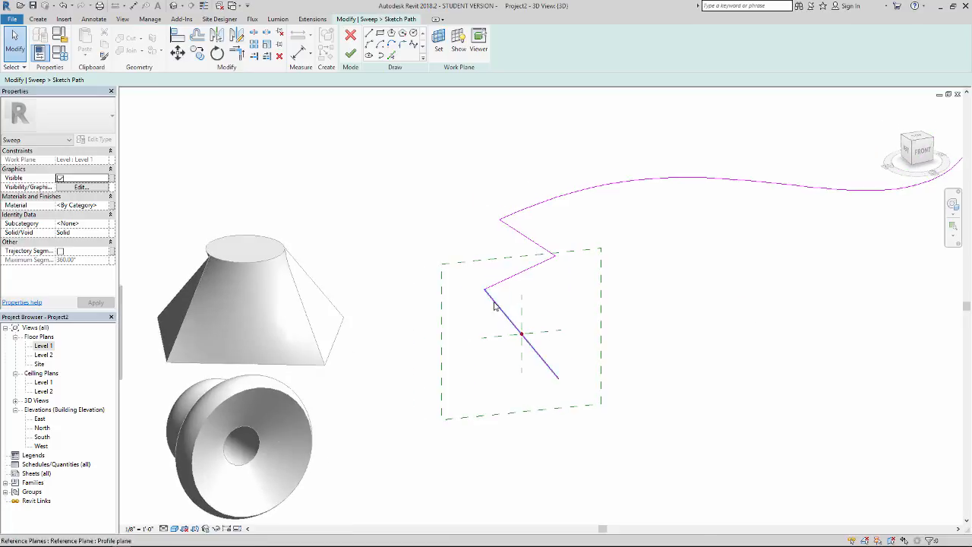
{"action": "middle_click_drag", "start_coordinate": [672, 248], "coordinate": [586, 263]}
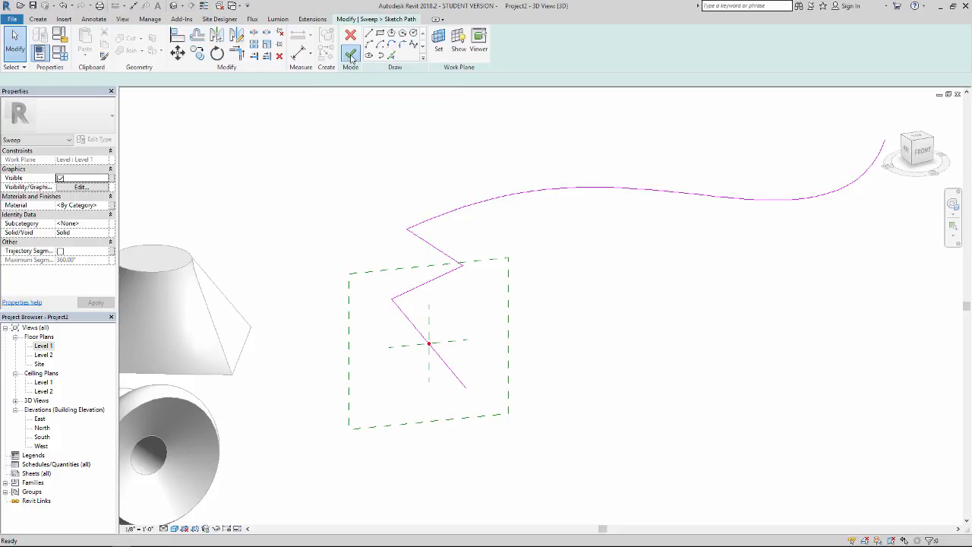
{"action": "left_click", "coordinate": [351, 55]}
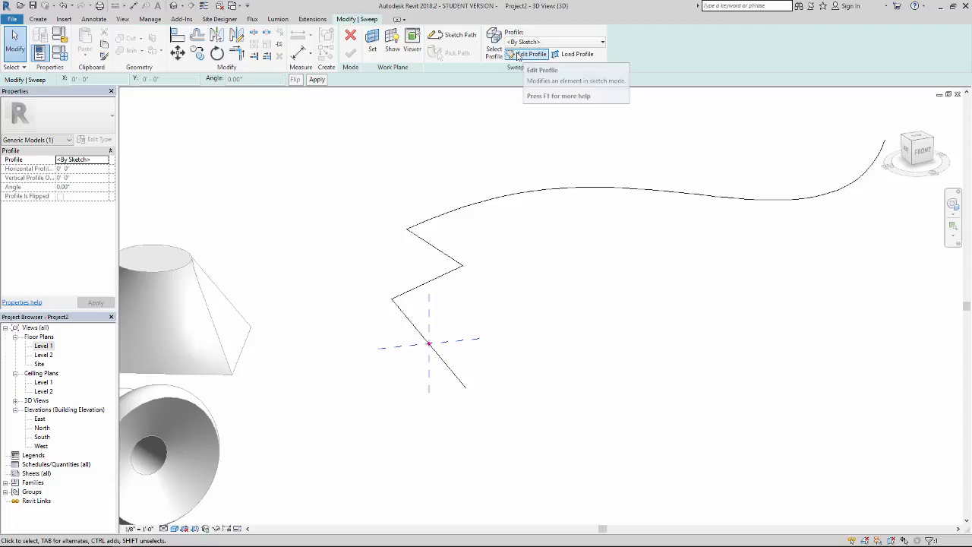
Step: Sketch the sweep profile around the path's profile plane as a four-line rectangle with its lower-left corner left open
{"action": "left_click", "coordinate": [530, 54]}
{"action": "mouse_move", "coordinate": [450, 321]}
{"action": "middle_mouse_down", "text": "shift"}
{"action": "mouse_move", "coordinate": [452, 301]}
{"action": "mouse_move", "coordinate": [436, 291]}
{"action": "mouse_move", "coordinate": [395, 283]}
{"action": "mouse_move", "coordinate": [377, 328]}
{"action": "mouse_move", "coordinate": [382, 278]}
{"action": "mouse_move", "coordinate": [401, 275]}
{"action": "mouse_move", "coordinate": [392, 299]}
{"action": "middle_mouse_up", "text": "shift"}
{"action": "left_click", "coordinate": [350, 288]}
{"action": "left_click", "coordinate": [350, 241]}
{"action": "left_click", "coordinate": [424, 231]}
{"action": "left_click", "coordinate": [426, 296]}
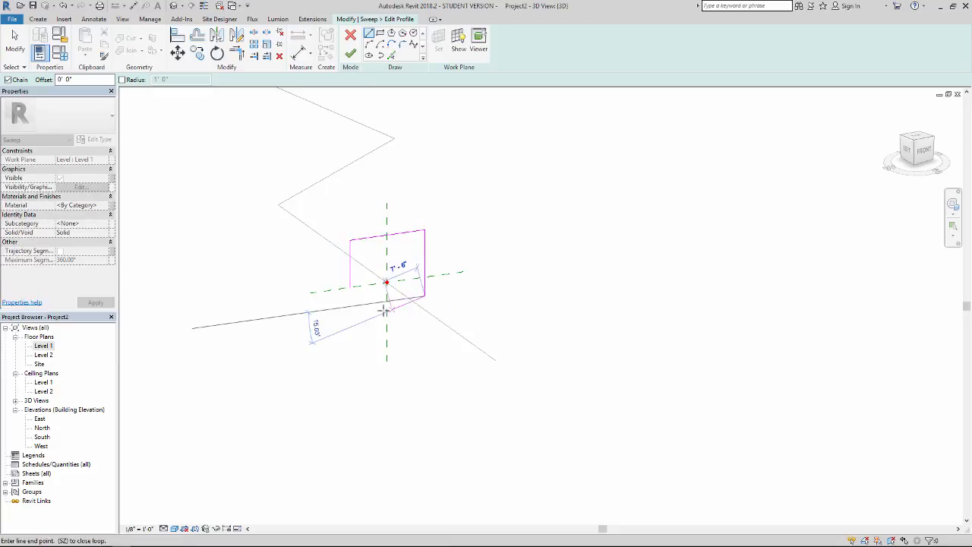
{"action": "scroll", "coordinate": [372, 310], "scroll_direction": "up", "scroll_amount": 3}
{"action": "left_click", "coordinate": [386, 294]}
Step: Close the profile's open corner with a concave arc of about 5'-10" radius and finish the profile sketch
{"action": "left_click", "coordinate": [370, 44]}
{"action": "left_click", "coordinate": [319, 261]}
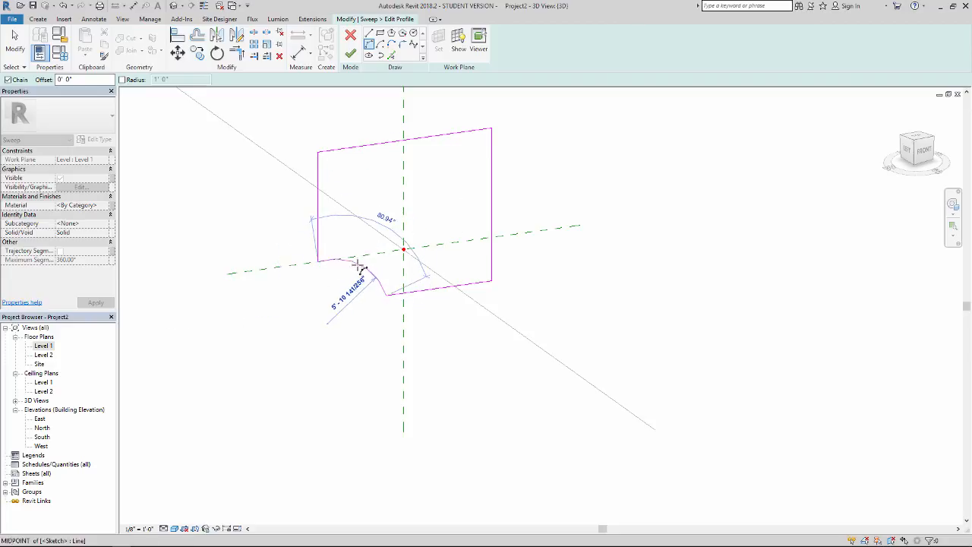
{"action": "left_click", "coordinate": [370, 268]}
{"action": "key", "text": "Escape"}
{"action": "key", "text": "Escape"}
{"action": "scroll", "coordinate": [371, 301], "scroll_direction": "down", "scroll_amount": 3}
{"action": "mouse_move", "coordinate": [539, 311]}
{"action": "middle_mouse_down", "text": "shift"}
{"action": "mouse_move", "coordinate": [598, 297]}
{"action": "mouse_move", "coordinate": [684, 302]}
{"action": "mouse_move", "coordinate": [567, 315]}
{"action": "mouse_move", "coordinate": [463, 301]}
{"action": "mouse_move", "coordinate": [392, 274]}
{"action": "mouse_move", "coordinate": [490, 314]}
{"action": "mouse_move", "coordinate": [729, 317]}
{"action": "mouse_move", "coordinate": [774, 293]}
{"action": "mouse_move", "coordinate": [592, 333]}
{"action": "middle_mouse_up", "text": "shift"}
{"action": "left_click", "coordinate": [623, 269]}
{"action": "scroll", "coordinate": [411, 237], "scroll_direction": "down", "scroll_amount": 2}
{"action": "middle_click_drag", "start_coordinate": [421, 269], "coordinate": [391, 312]}
{"action": "scroll", "coordinate": [532, 258], "scroll_direction": "down", "scroll_amount": 2}
{"action": "middle_click_drag", "start_coordinate": [564, 183], "coordinate": [486, 235]}
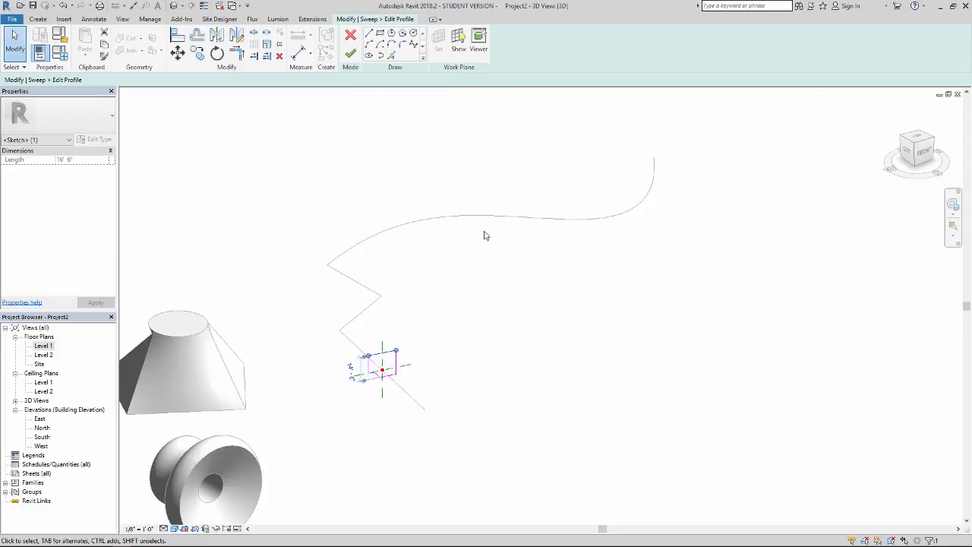
{"action": "left_click", "coordinate": [351, 56]}
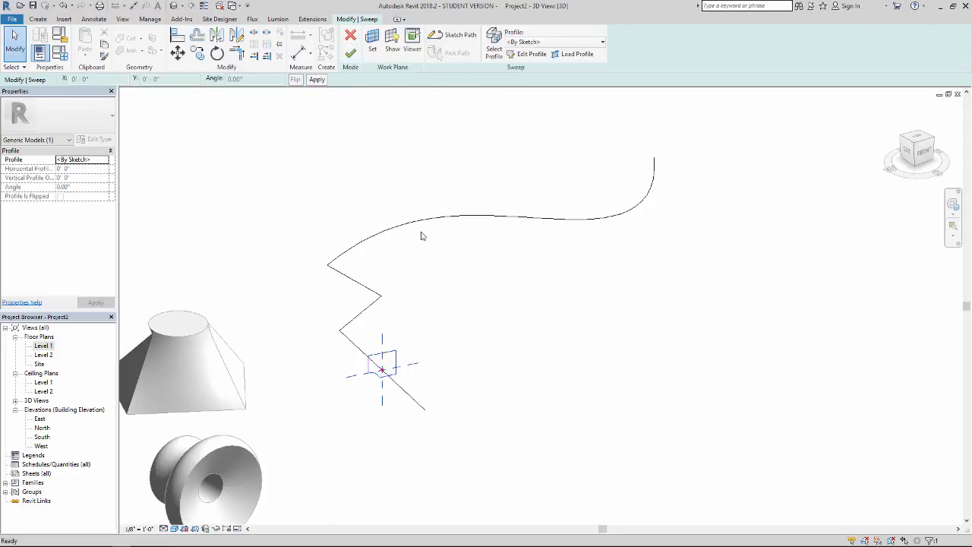
Step: Try to generate the sweep from the arc-cornered profile along the whole path
{"action": "left_click", "coordinate": [354, 55]}
{"action": "middle_click_drag", "start_coordinate": [661, 356], "coordinate": [543, 358], "text": "shift"}
{"action": "scroll", "coordinate": [544, 342], "scroll_direction": "up", "scroll_amount": 3}
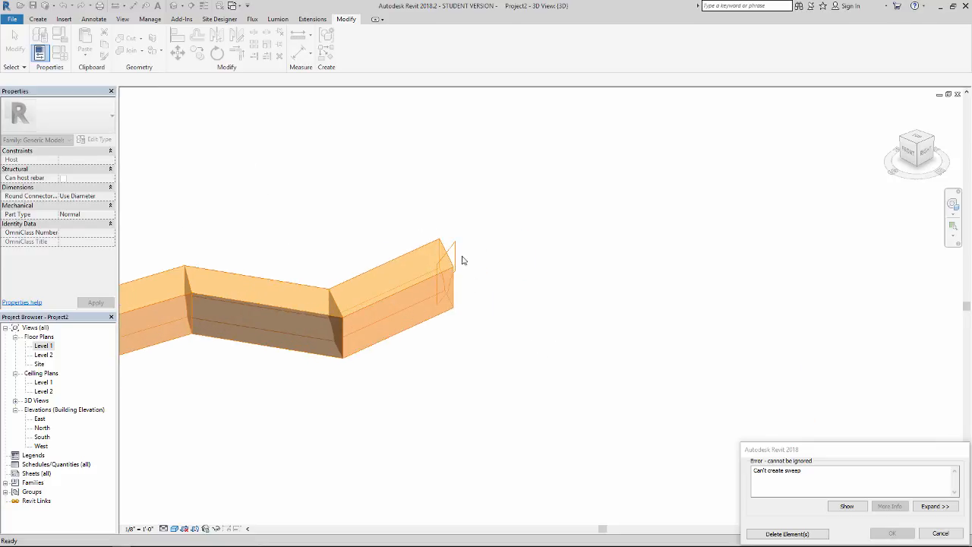
{"action": "scroll", "coordinate": [439, 287], "scroll_direction": "down", "scroll_amount": 2}
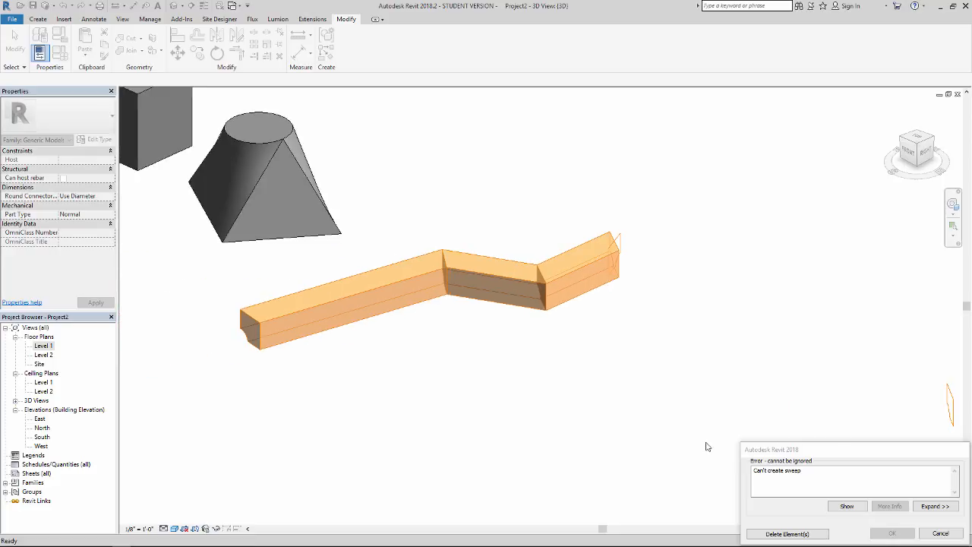
{"action": "left_click", "coordinate": [944, 537]}
Step: Edit the sweep profile, replacing the arc with a square corner by trimming the adjoining lines together, and finish the profile sketch
{"action": "mouse_move", "coordinate": [358, 352]}
{"action": "middle_mouse_down"}
{"action": "mouse_move", "coordinate": [460, 360]}
{"action": "mouse_move", "coordinate": [469, 282]}
{"action": "middle_mouse_up"}
{"action": "scroll", "coordinate": [368, 305], "scroll_direction": "up", "scroll_amount": 3}
{"action": "scroll", "coordinate": [366, 305], "scroll_direction": "up", "scroll_amount": 1}
{"action": "left_click", "coordinate": [418, 266]}
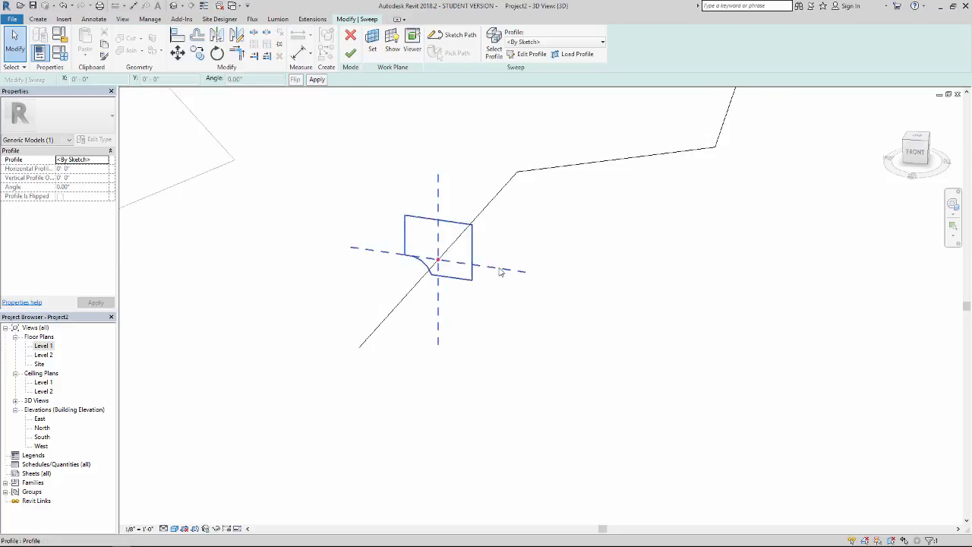
{"action": "left_click", "coordinate": [528, 54]}
{"action": "scroll", "coordinate": [419, 267], "scroll_direction": "up", "scroll_amount": 3}
{"action": "key", "text": "t"}
{"action": "key", "text": "r"}
{"action": "left_click", "coordinate": [507, 291]}
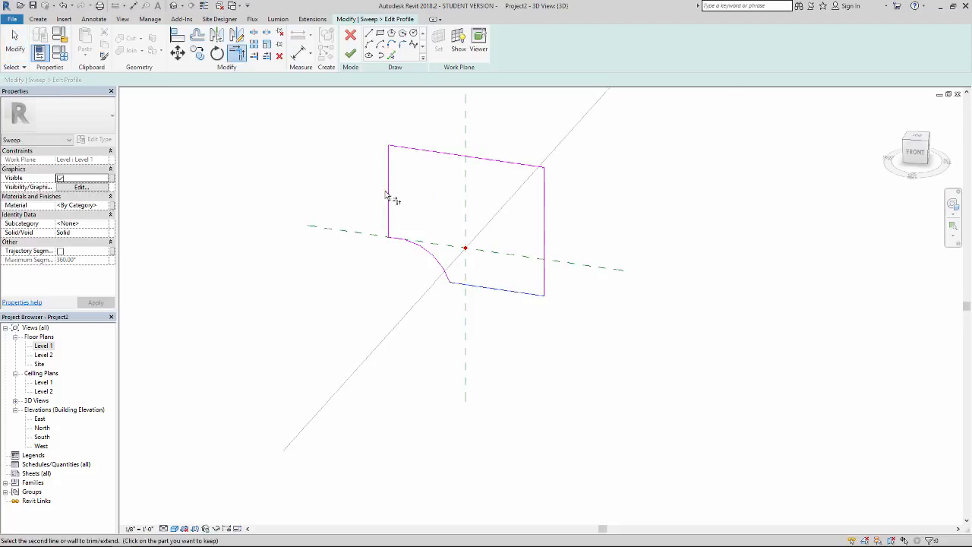
{"action": "scroll", "coordinate": [417, 269], "scroll_direction": "down", "scroll_amount": 3}
{"action": "middle_click_drag", "start_coordinate": [400, 282], "coordinate": [454, 225], "text": "shift"}
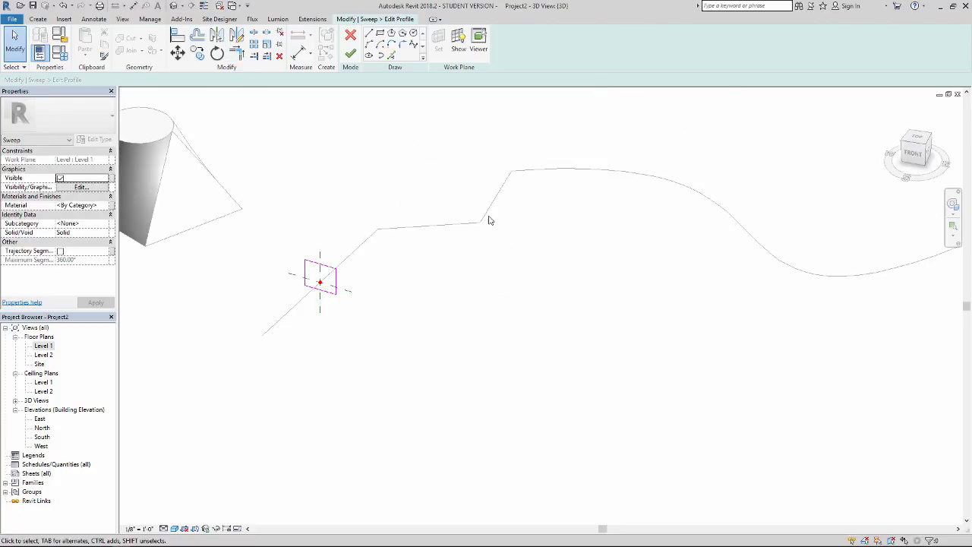
{"action": "left_click", "coordinate": [350, 54]}
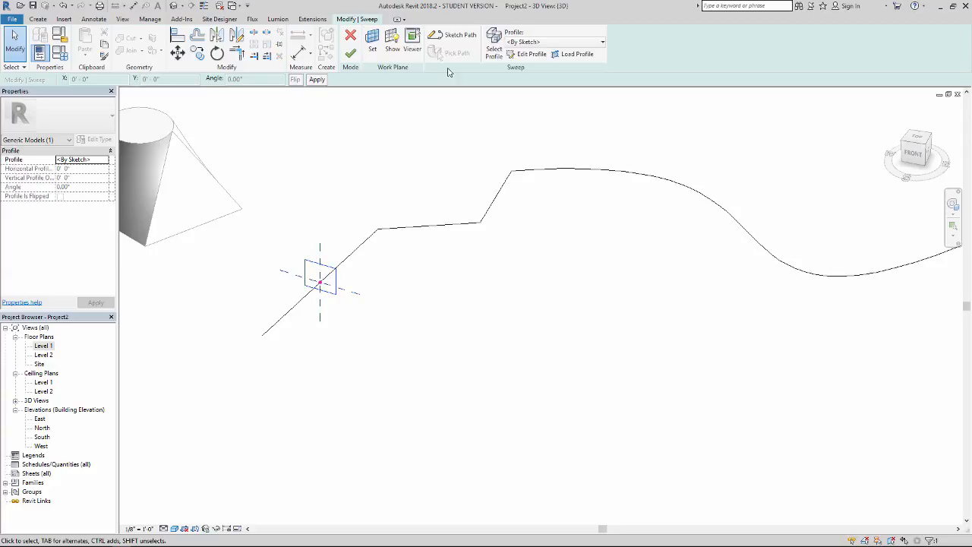
Step: Generate the sweep from the rectangular profile and inspect the solid beside the other forms in 3D
{"action": "left_click", "coordinate": [349, 55]}
{"action": "middle_click_drag", "start_coordinate": [653, 254], "coordinate": [384, 256], "text": "shift"}
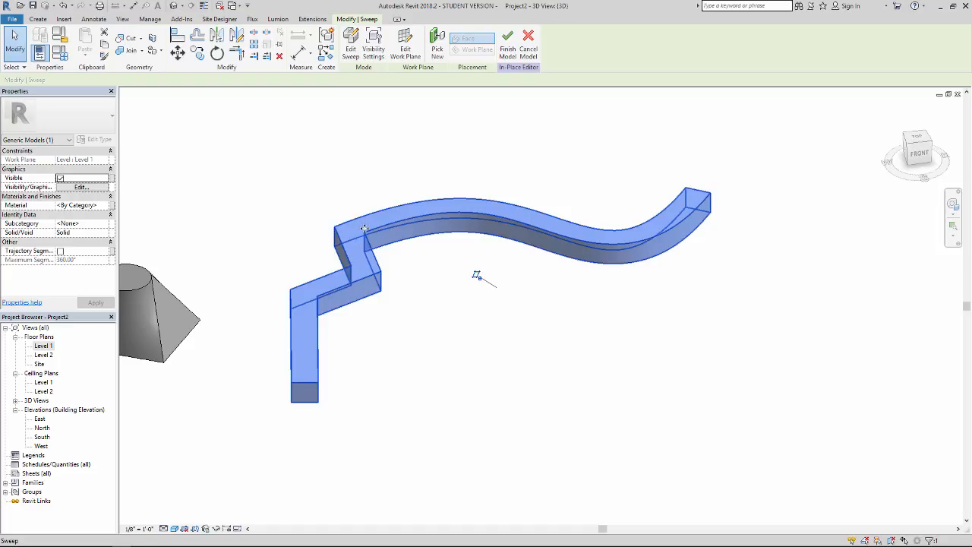
{"action": "middle_click_drag", "start_coordinate": [390, 250], "coordinate": [391, 304], "text": "shift"}
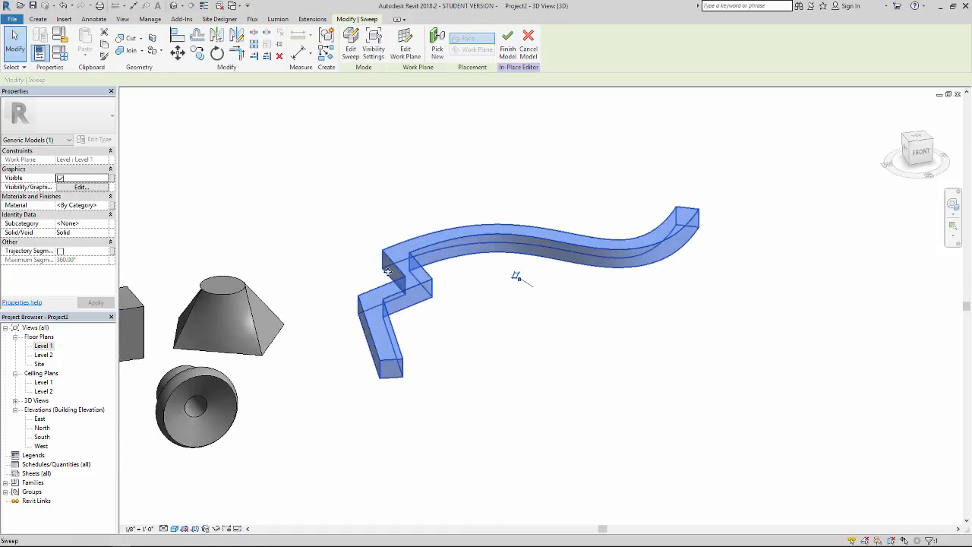
{"action": "scroll", "coordinate": [404, 262], "scroll_direction": "down", "scroll_amount": 2}
{"action": "middle_click_drag", "start_coordinate": [404, 263], "coordinate": [360, 283]}
{"action": "left_click", "coordinate": [448, 372]}
{"action": "middle_click_drag", "start_coordinate": [449, 374], "coordinate": [411, 342], "text": "shift"}
{"action": "left_click", "coordinate": [37, 19]}
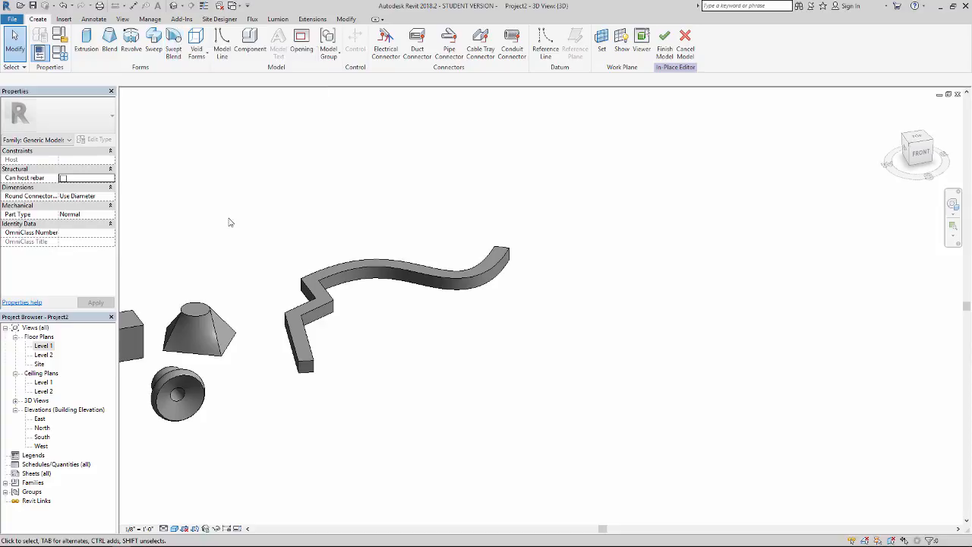
{"action": "middle_click_drag", "start_coordinate": [182, 346], "coordinate": [296, 293]}
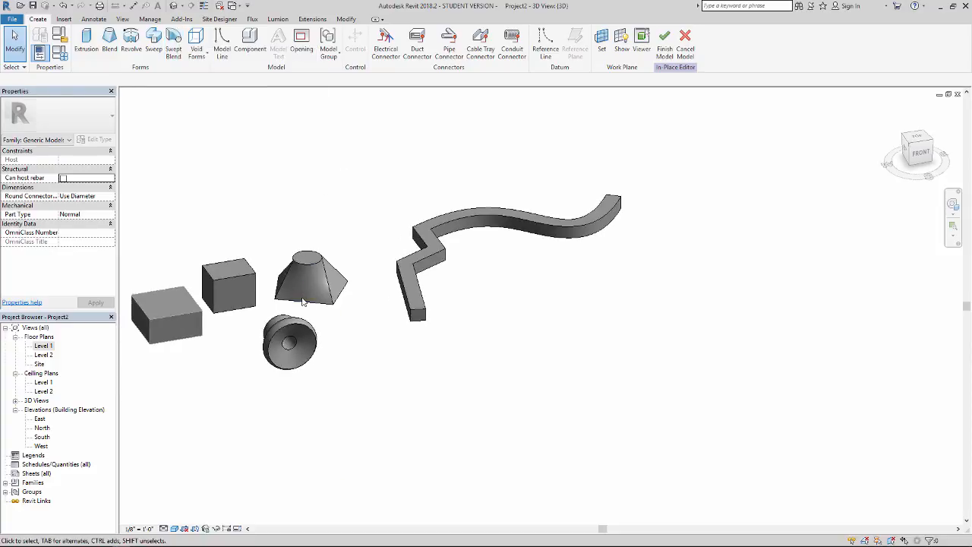
Step: Start a swept blend, sketch its path as a four-point spline in front of the rectangular sweep, and finish the path
{"action": "middle_click_drag", "start_coordinate": [345, 282], "coordinate": [325, 288]}
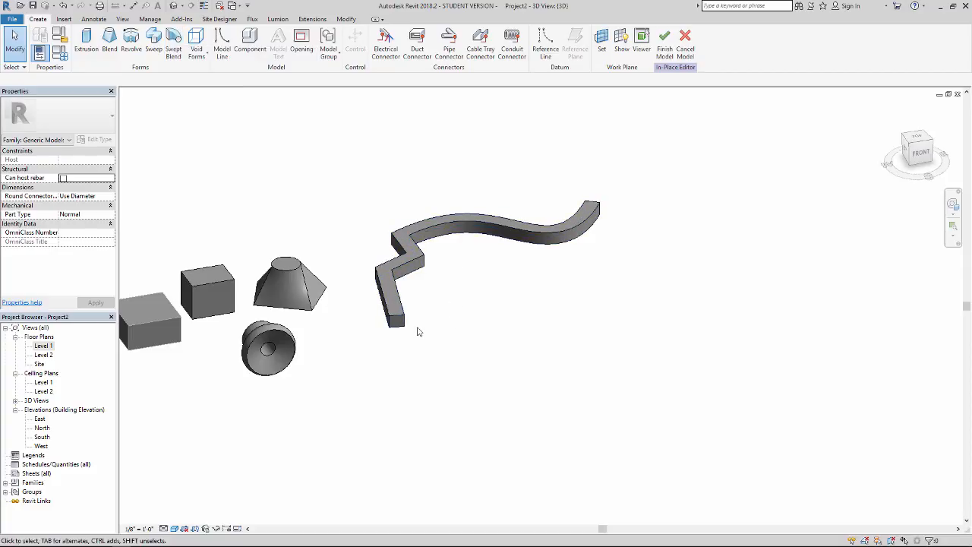
{"action": "middle_click_drag", "start_coordinate": [641, 259], "coordinate": [558, 261]}
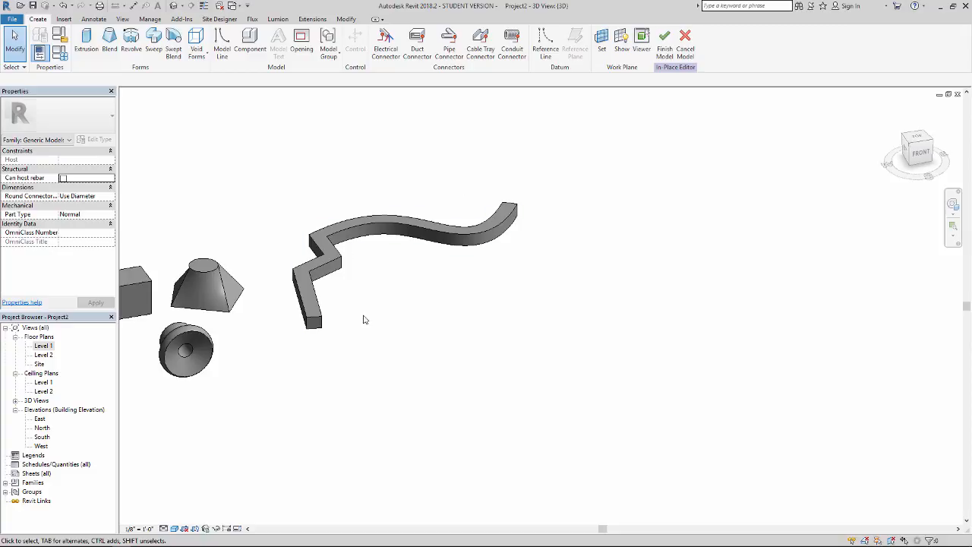
{"action": "middle_click_drag", "start_coordinate": [432, 280], "coordinate": [379, 296]}
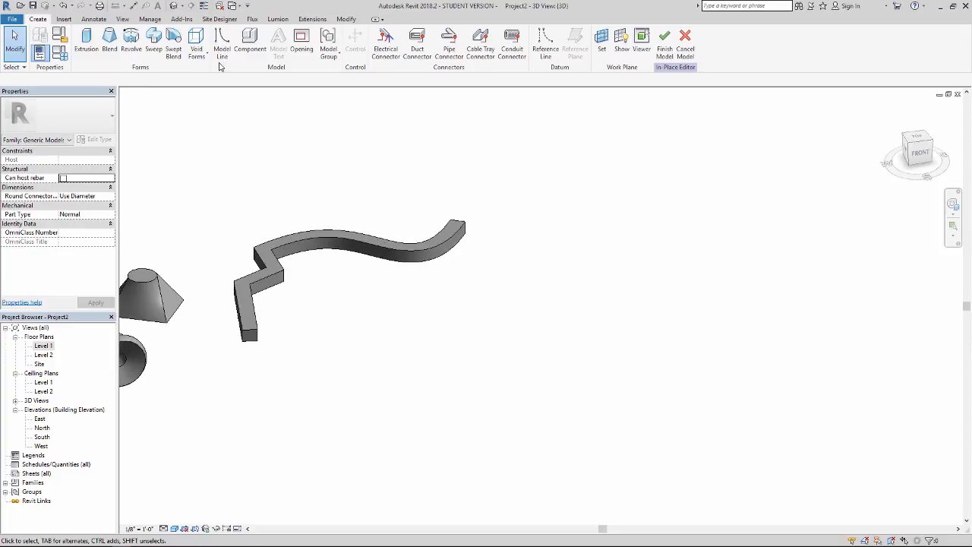
{"action": "left_click", "coordinate": [174, 42]}
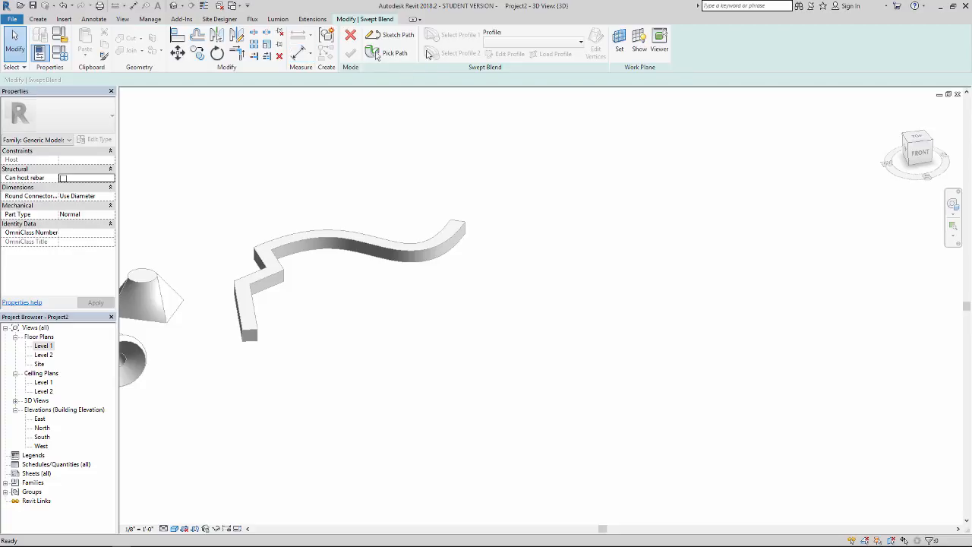
{"action": "left_click", "coordinate": [394, 36]}
{"action": "scroll", "coordinate": [278, 362], "scroll_direction": "down", "scroll_amount": 1}
{"action": "middle_click_drag", "start_coordinate": [286, 359], "coordinate": [402, 339]}
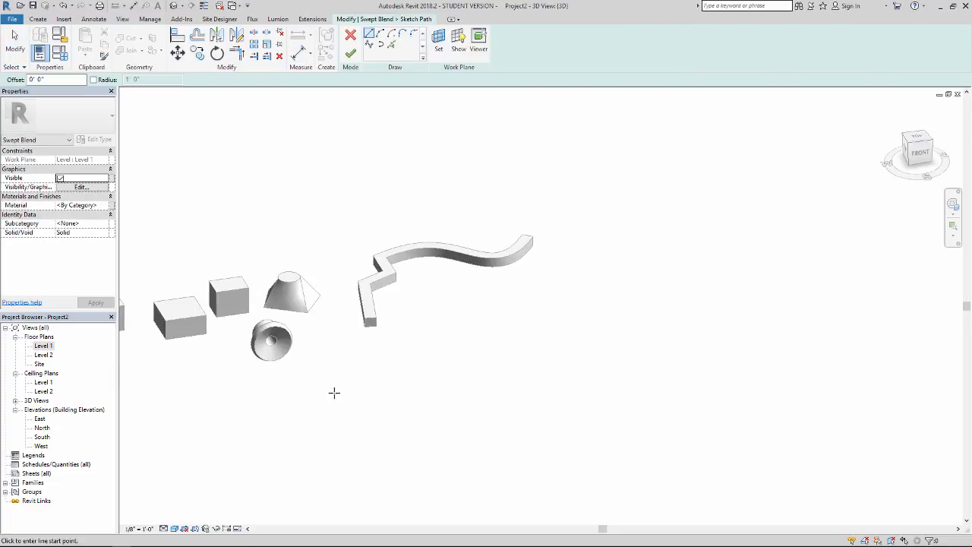
{"action": "left_click", "coordinate": [369, 45]}
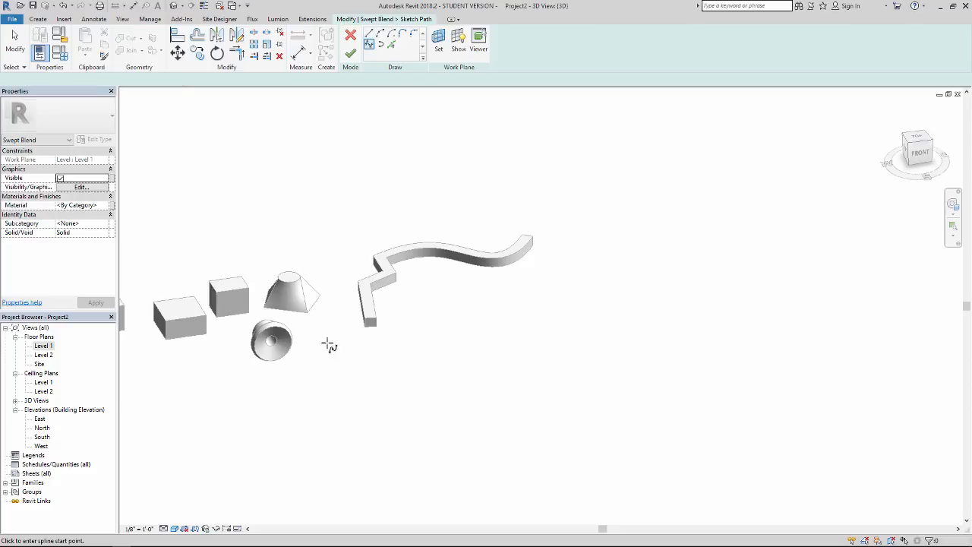
{"action": "left_click", "coordinate": [341, 386]}
{"action": "left_click", "coordinate": [523, 351]}
{"action": "left_click", "coordinate": [538, 406]}
{"action": "left_click", "coordinate": [668, 456]}
{"action": "key", "text": "Escape"}
{"action": "key", "text": "Escape"}
{"action": "scroll", "coordinate": [571, 450], "scroll_direction": "down", "scroll_amount": 1}
{"action": "mouse_move", "coordinate": [566, 449]}
{"action": "middle_mouse_down", "text": "shift"}
{"action": "mouse_move", "coordinate": [402, 387]}
{"action": "mouse_move", "coordinate": [560, 424]}
{"action": "mouse_move", "coordinate": [583, 443]}
{"action": "middle_mouse_up", "text": "shift"}
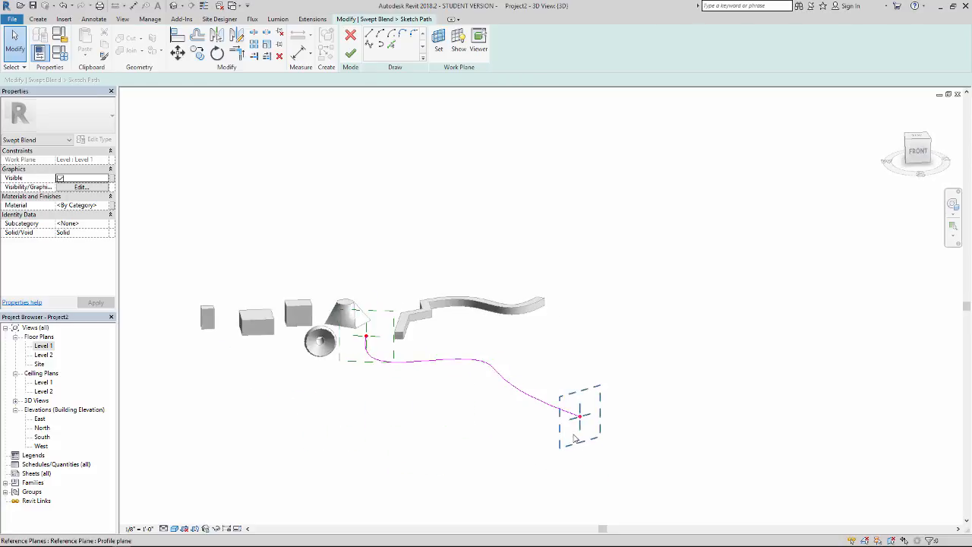
{"action": "middle_click_drag", "start_coordinate": [350, 219], "coordinate": [357, 240]}
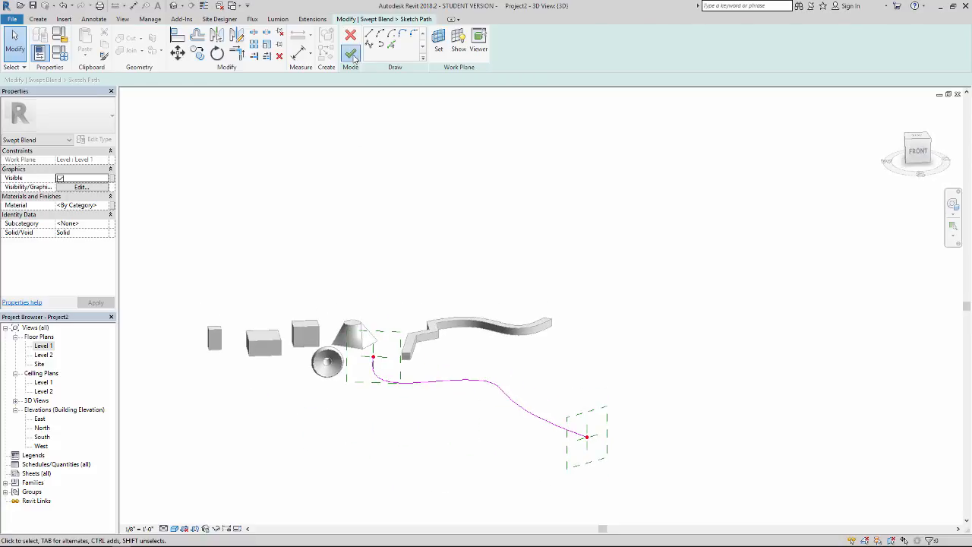
{"action": "left_click", "coordinate": [351, 54]}
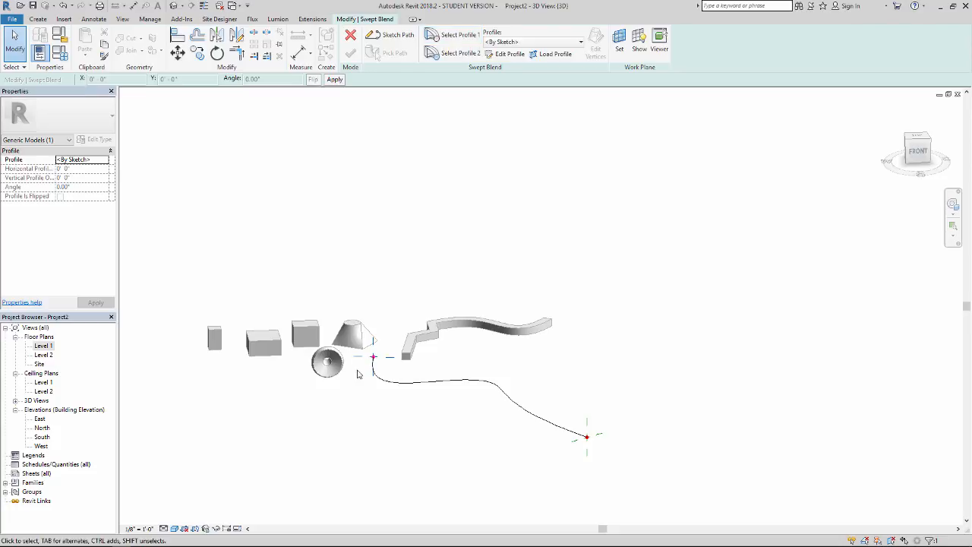
Step: Sketch a rectangular first profile about 20' by 22' around the path's start point and finish the profile sketch
{"action": "scroll", "coordinate": [361, 374], "scroll_direction": "up", "scroll_amount": 3}
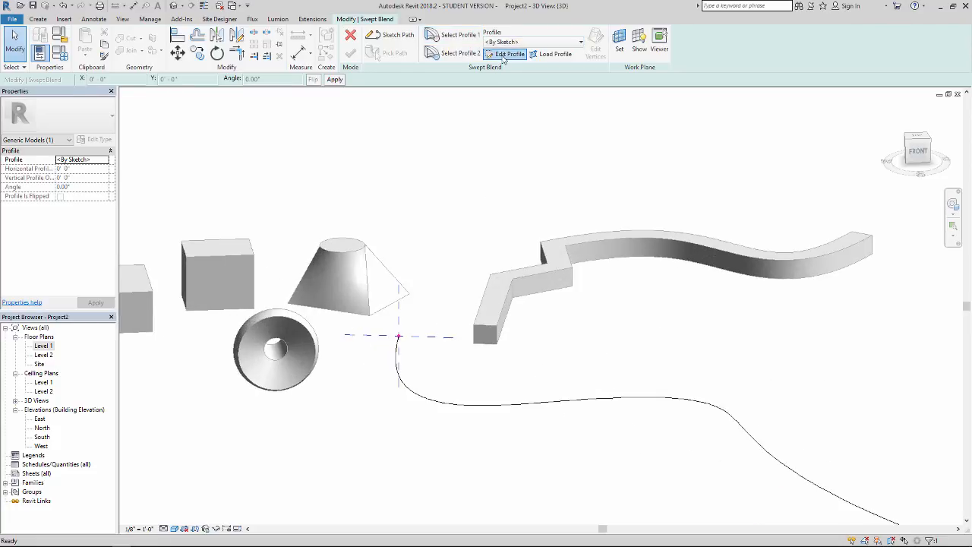
{"action": "left_click", "coordinate": [507, 54]}
{"action": "scroll", "coordinate": [416, 340], "scroll_direction": "up", "scroll_amount": 3}
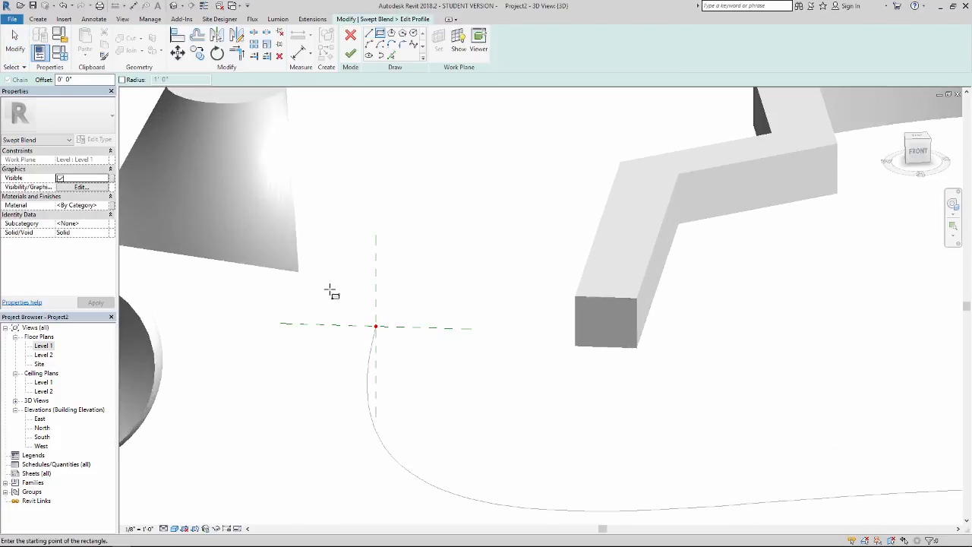
{"action": "left_click", "coordinate": [339, 290]}
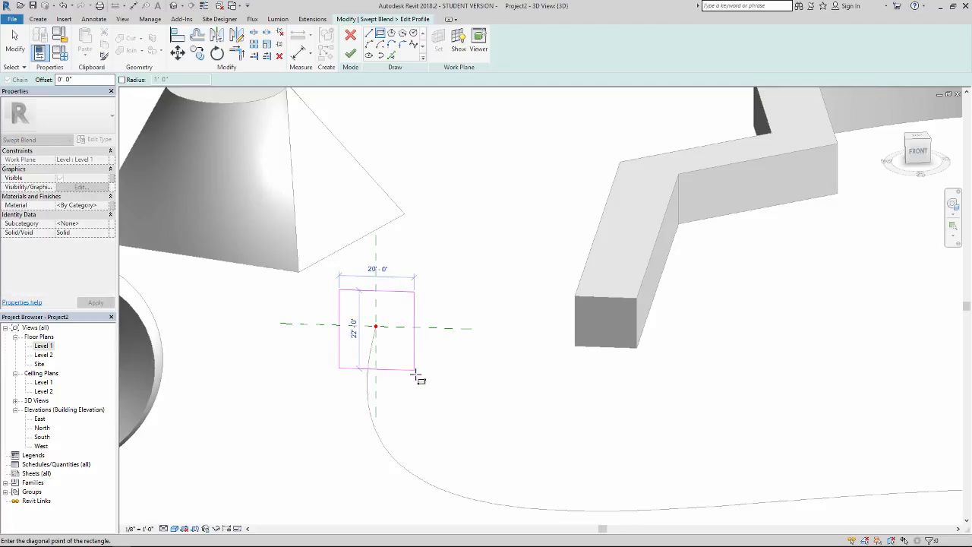
{"action": "left_click", "coordinate": [414, 373]}
{"action": "key", "text": "Escape"}
{"action": "key", "text": "Escape"}
{"action": "middle_click_drag", "start_coordinate": [414, 376], "coordinate": [292, 344], "text": "shift"}
{"action": "scroll", "coordinate": [509, 359], "scroll_direction": "down", "scroll_amount": 3}
{"action": "middle_click_drag", "start_coordinate": [524, 360], "coordinate": [525, 335], "text": "shift"}
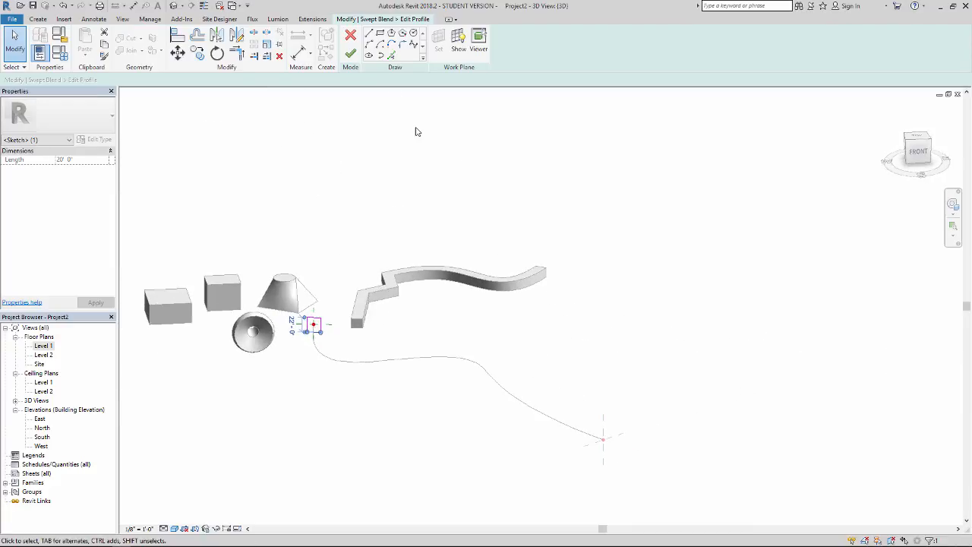
{"action": "left_click", "coordinate": [347, 56]}
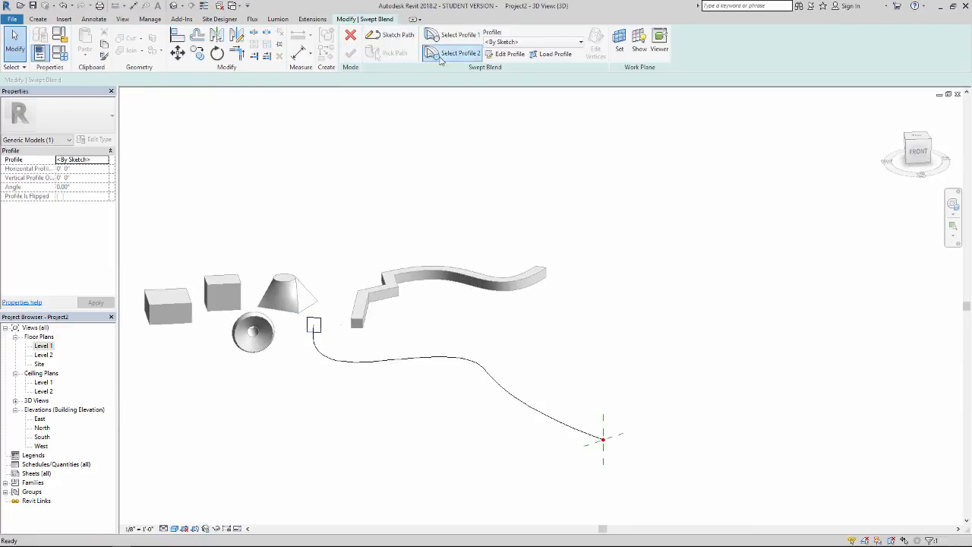
Step: Edit the second profile of the swept blend, sketching a circle centred on the path's far end
{"action": "left_click", "coordinate": [512, 55]}
{"action": "left_click", "coordinate": [413, 34]}
{"action": "middle_click_drag", "start_coordinate": [606, 286], "coordinate": [528, 292], "text": "shift"}
{"action": "scroll", "coordinate": [486, 443], "scroll_direction": "up", "scroll_amount": 3}
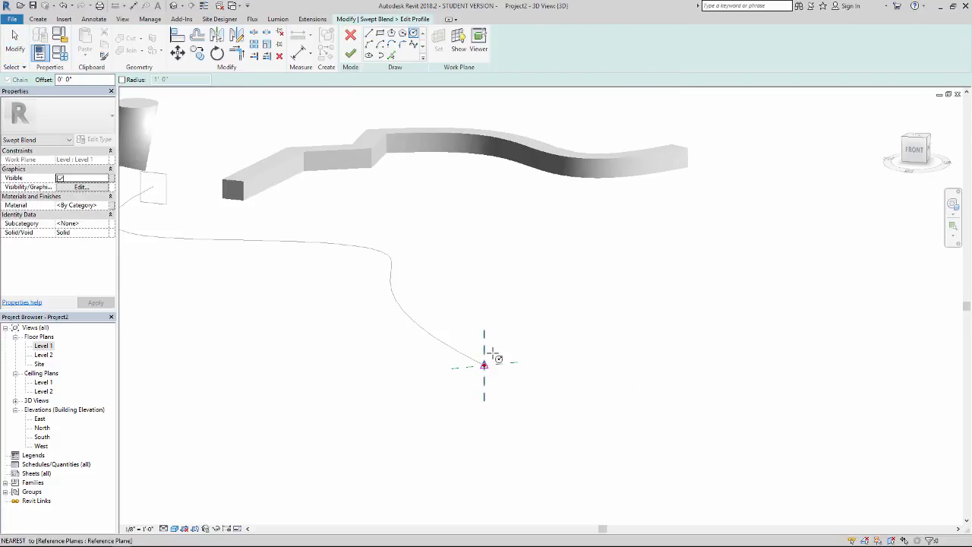
{"action": "left_click", "coordinate": [507, 341]}
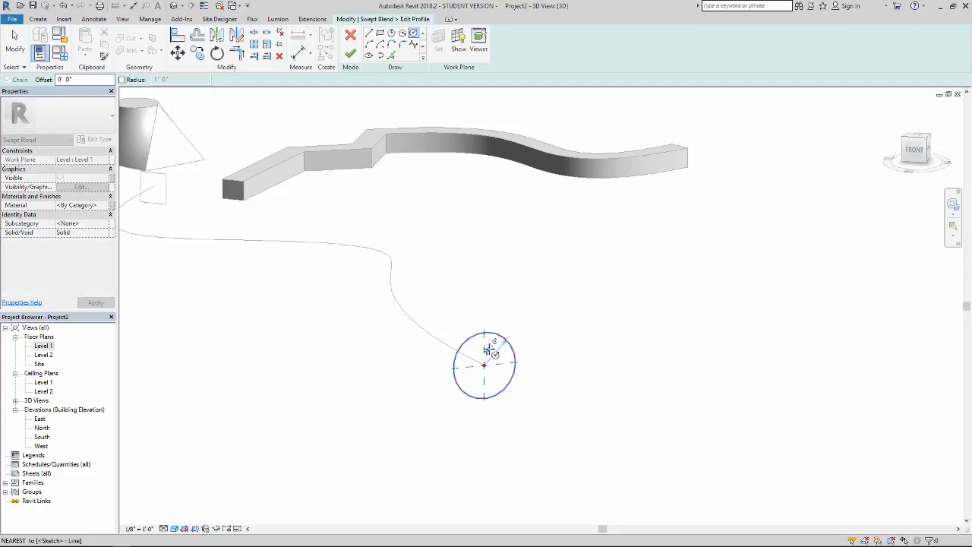
{"action": "key", "text": "Escape"}
{"action": "key", "text": "Escape"}
{"action": "scroll", "coordinate": [313, 341], "scroll_direction": "down", "scroll_amount": 3}
{"action": "middle_click_drag", "start_coordinate": [312, 342], "coordinate": [371, 361], "text": "shift"}
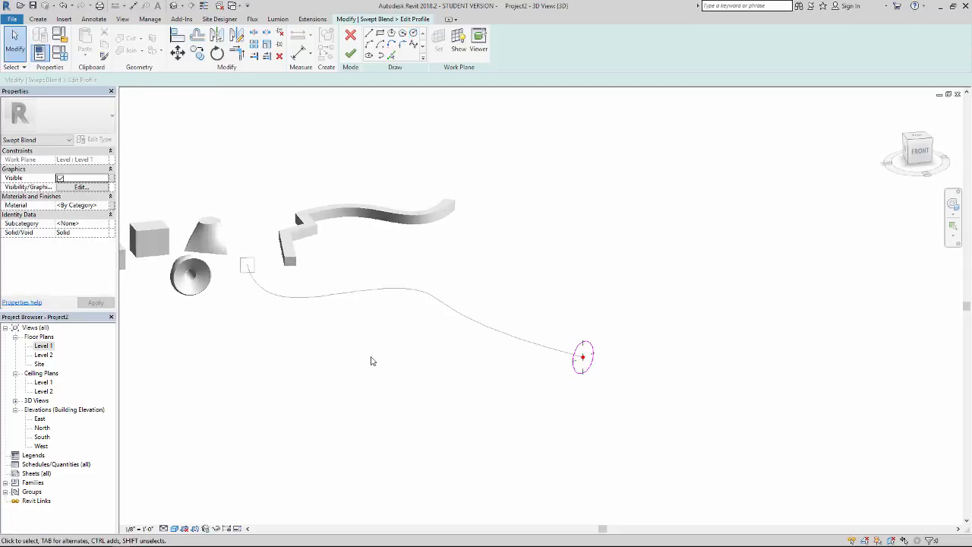
Step: Generate the swept blend from the rectangular and circular profiles and finish the in-place model
{"action": "left_click", "coordinate": [352, 54]}
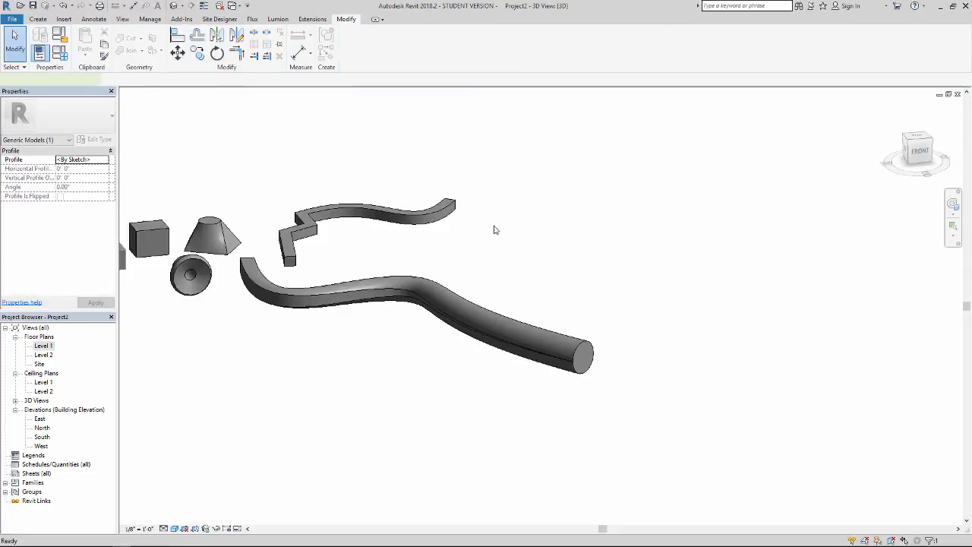
{"action": "left_click", "coordinate": [510, 224]}
{"action": "middle_click_drag", "start_coordinate": [490, 345], "coordinate": [451, 335], "text": "shift"}
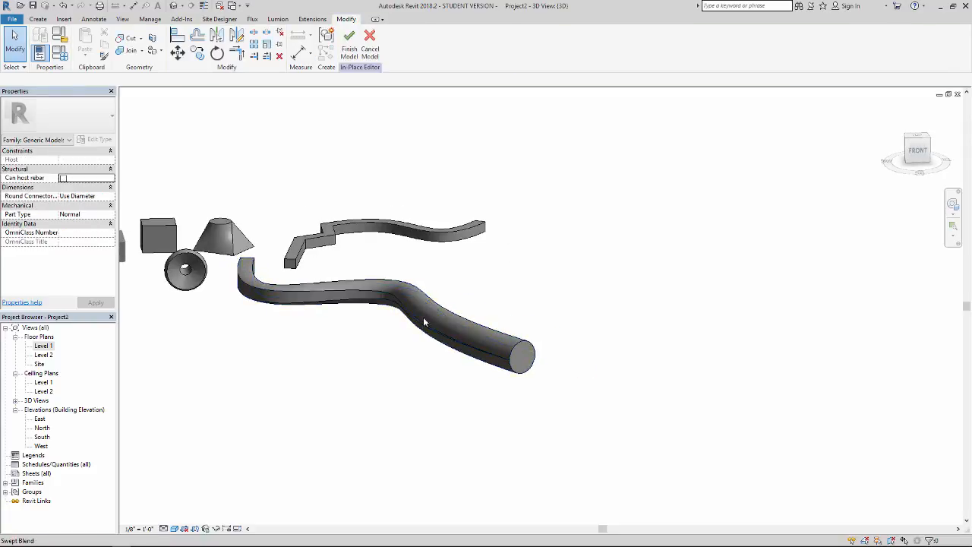
{"action": "middle_click_drag", "start_coordinate": [518, 357], "coordinate": [380, 347], "text": "shift"}
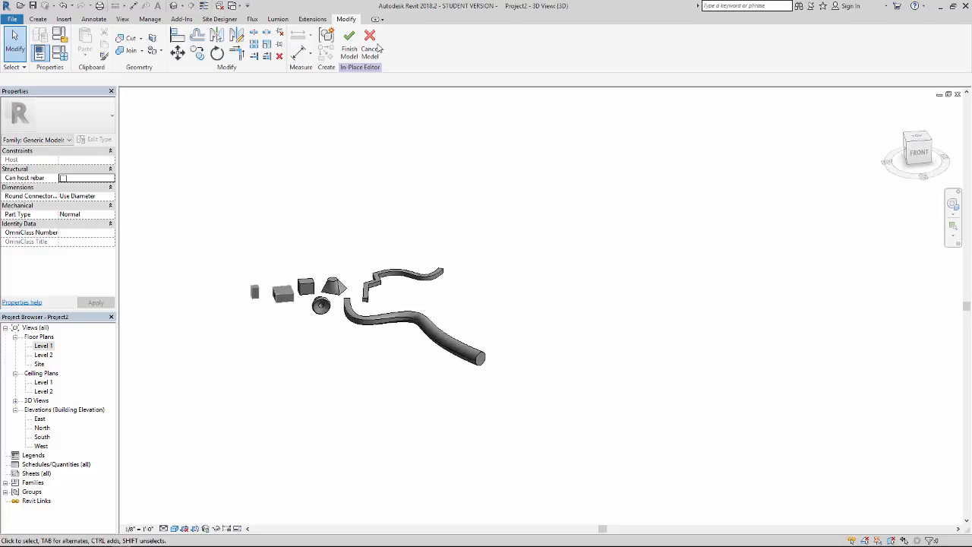
{"action": "left_click", "coordinate": [349, 46]}
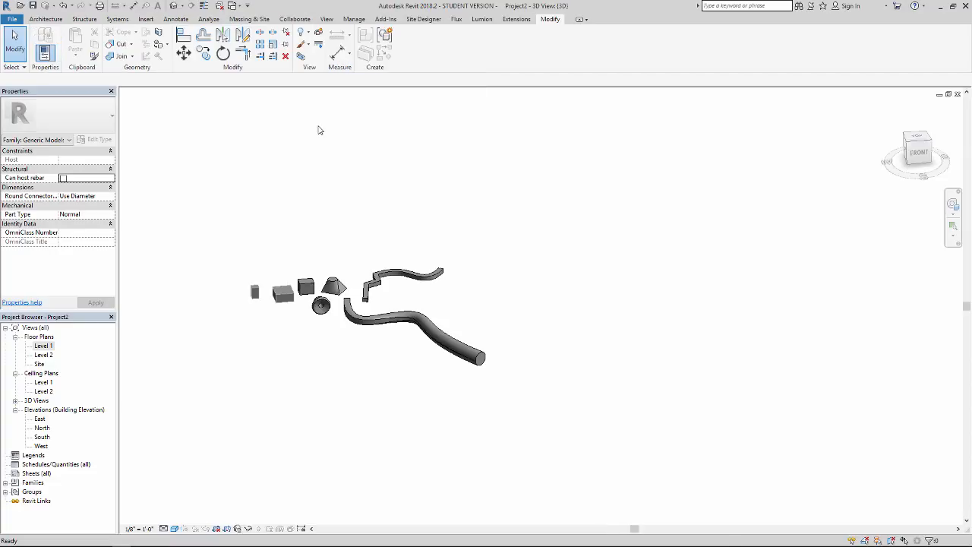
{"action": "middle_click_drag", "start_coordinate": [318, 133], "coordinate": [348, 231], "text": "shift"}
{"action": "scroll", "coordinate": [357, 237], "scroll_direction": "up", "scroll_amount": 5}
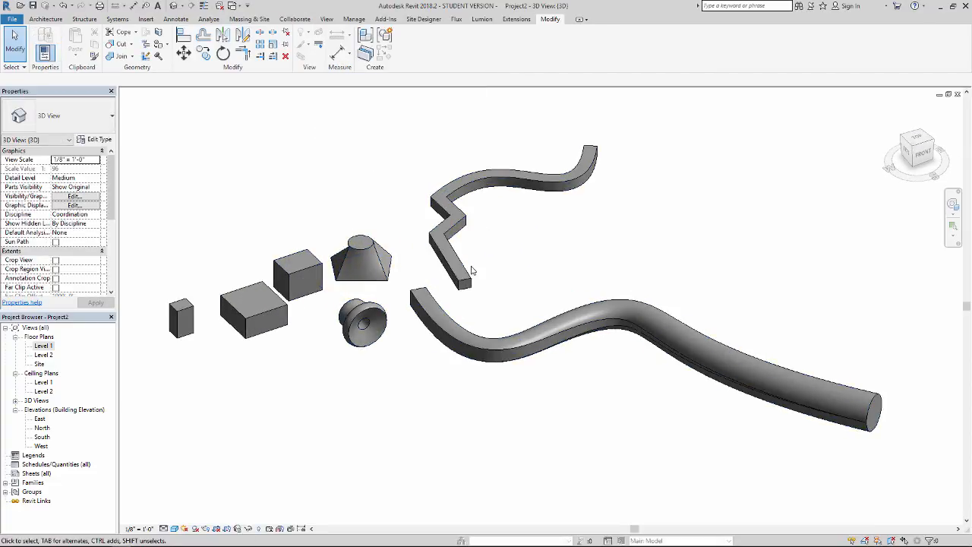
{"action": "middle_click_drag", "start_coordinate": [481, 215], "coordinate": [460, 206], "text": "shift"}
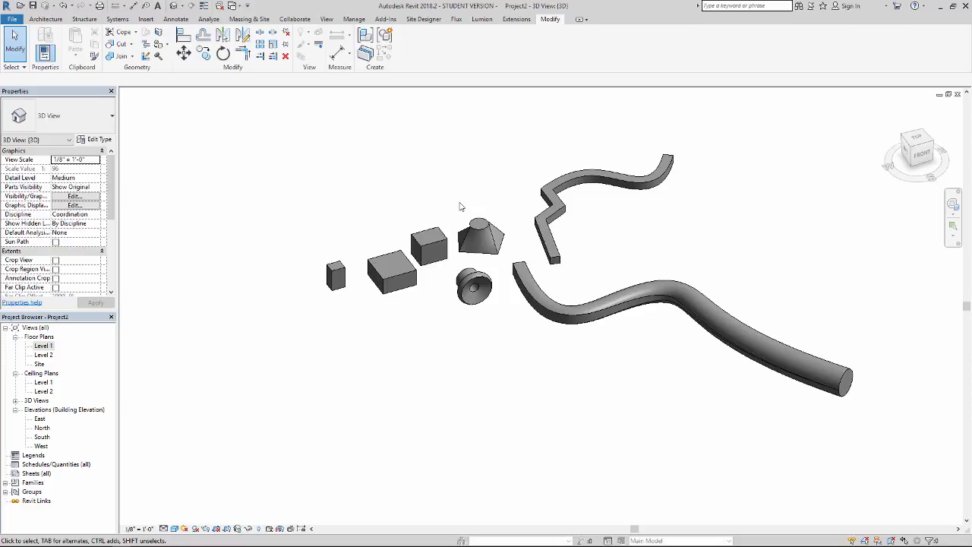
Step: Start a new in-place model in the Generic Models category beside the two original extruded boxes, keeping the default name
{"action": "middle_click_drag", "start_coordinate": [467, 186], "coordinate": [461, 373], "text": "shift"}
{"action": "middle_click_drag", "start_coordinate": [461, 327], "coordinate": [442, 373], "text": "shift"}
{"action": "scroll", "coordinate": [472, 356], "scroll_direction": "up", "scroll_amount": 1}
{"action": "left_click", "coordinate": [511, 359]}
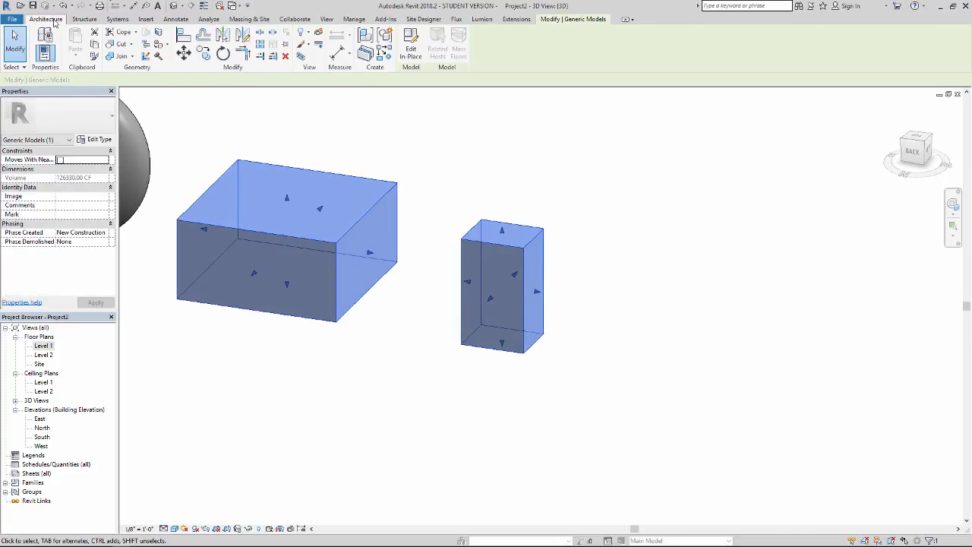
{"action": "left_click", "coordinate": [45, 19]}
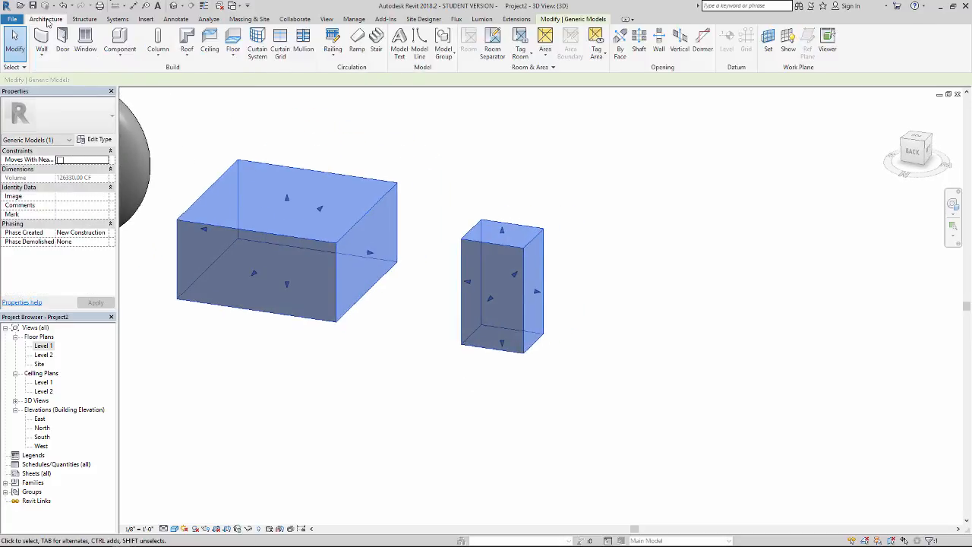
{"action": "left_click", "coordinate": [121, 59]}
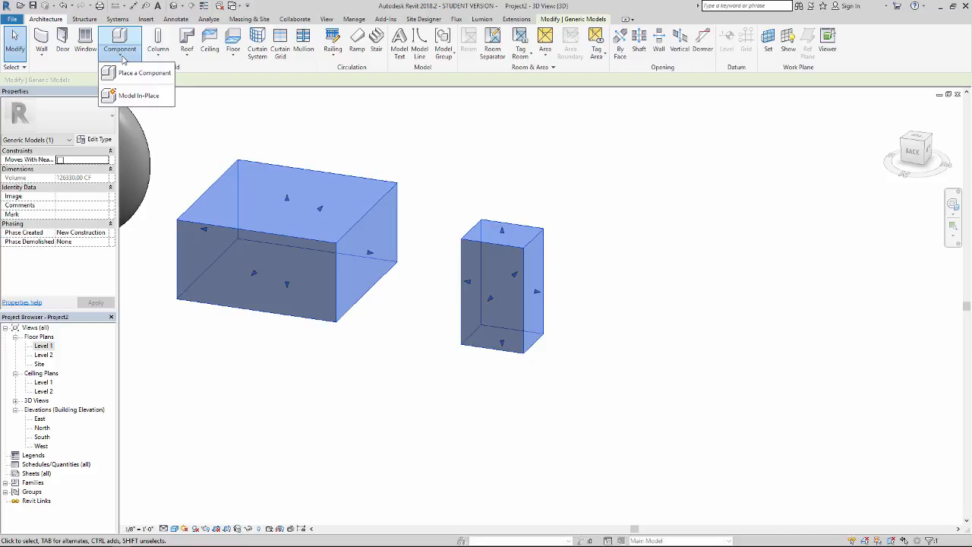
{"action": "left_click", "coordinate": [125, 98]}
{"action": "left_click_drag", "start_coordinate": [557, 219], "coordinate": [557, 232]}
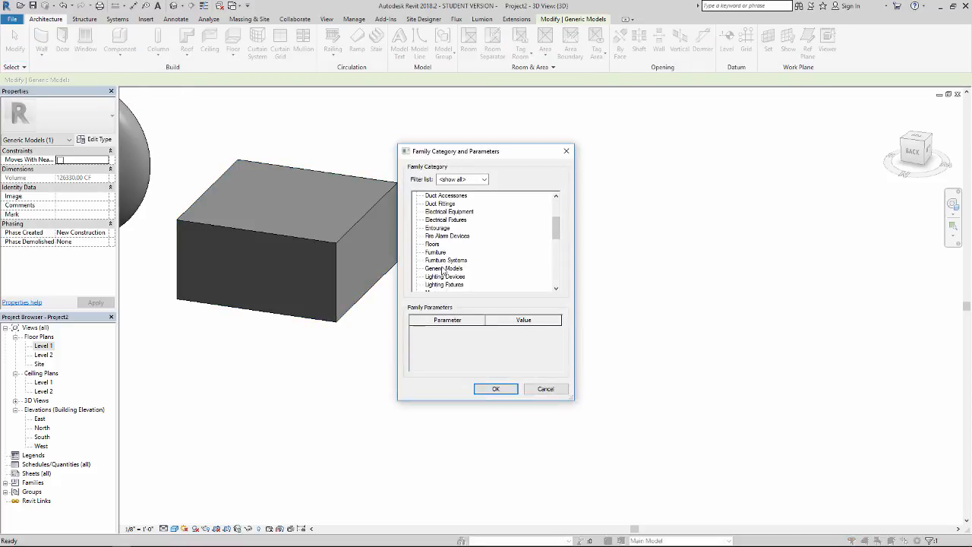
{"action": "left_click", "coordinate": [484, 387]}
{"action": "left_click", "coordinate": [478, 297]}
{"action": "middle_click_drag", "start_coordinate": [432, 315], "coordinate": [358, 313]}
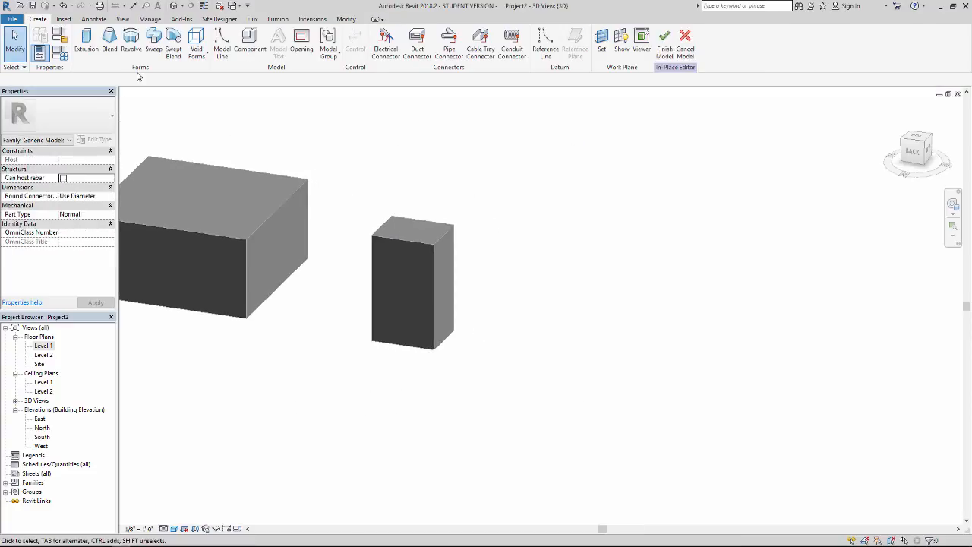
Step: Start an extrusion, set its work plane by picking the narrow box's back face, and show the work plane
{"action": "left_click", "coordinate": [89, 44]}
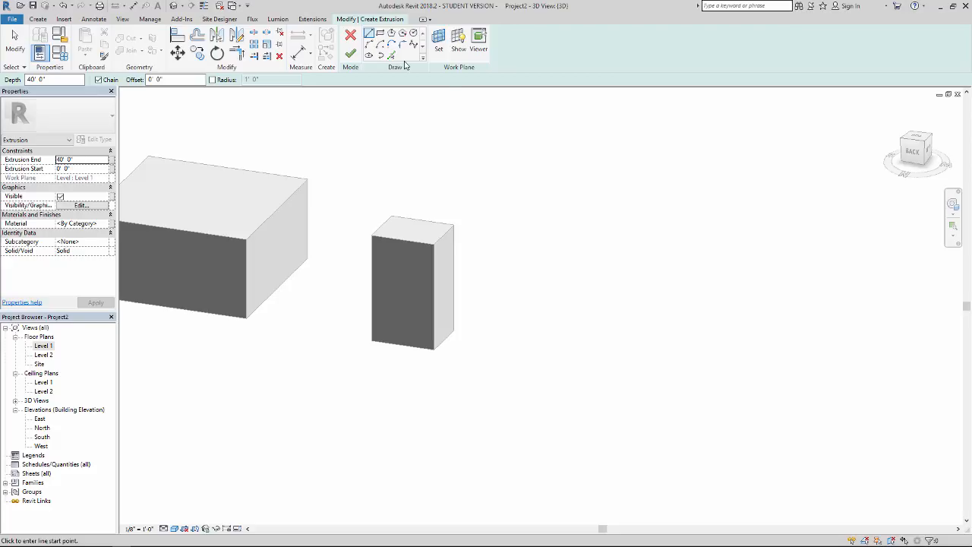
{"action": "left_click", "coordinate": [440, 47]}
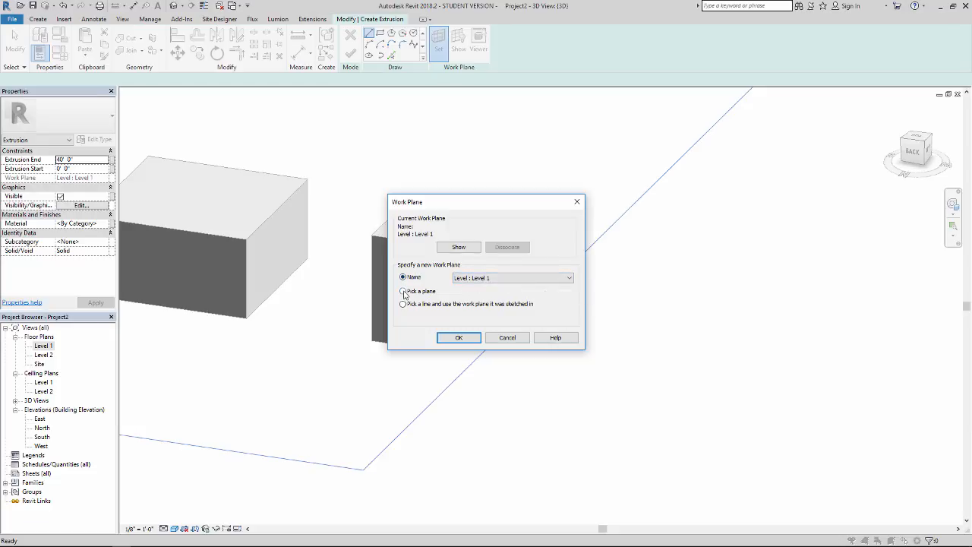
{"action": "left_click", "coordinate": [457, 338]}
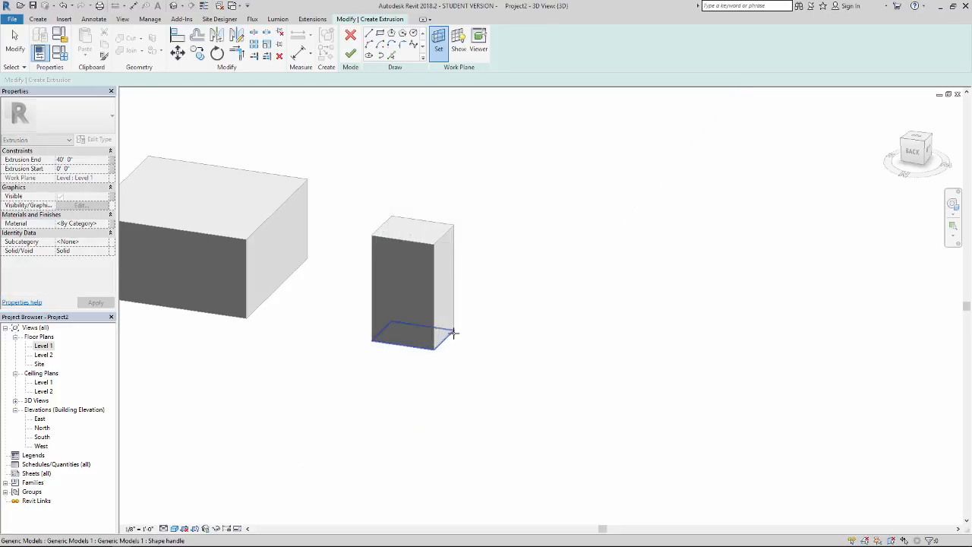
{"action": "left_click", "coordinate": [427, 247]}
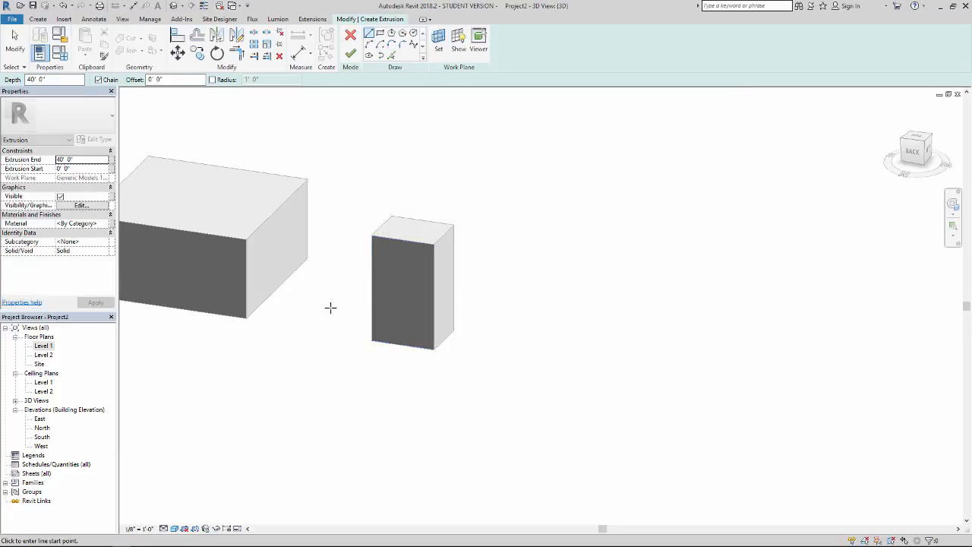
{"action": "left_click", "coordinate": [453, 50]}
{"action": "middle_click_drag", "start_coordinate": [602, 251], "coordinate": [582, 258], "text": "shift"}
{"action": "scroll", "coordinate": [490, 251], "scroll_direction": "down", "scroll_amount": 1}
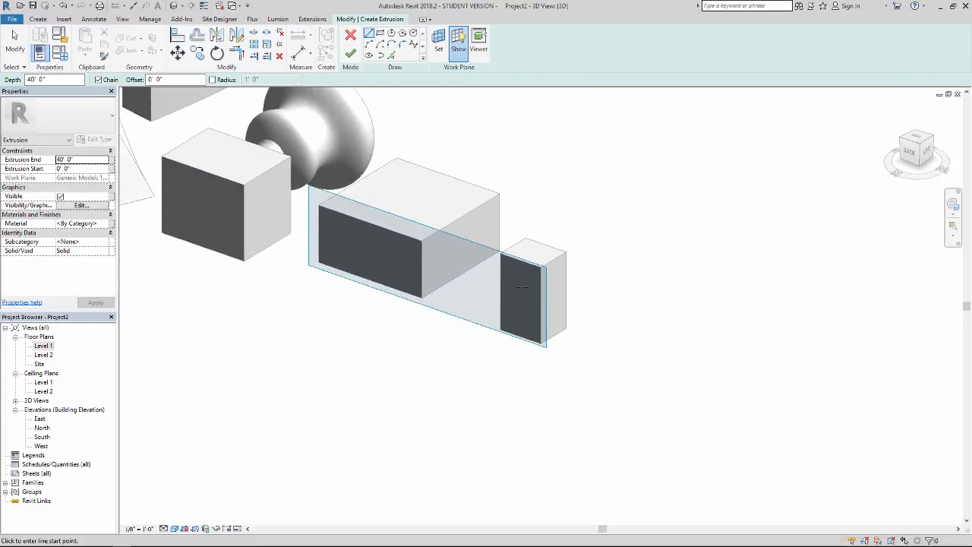
Step: Sketch a rectangle about 11' wide by 17'-6" high in the upper part of the narrow box's back face
{"action": "middle_click_drag", "start_coordinate": [305, 256], "coordinate": [376, 302], "text": "shift"}
{"action": "scroll", "coordinate": [385, 335], "scroll_direction": "up", "scroll_amount": 2}
{"action": "scroll", "coordinate": [357, 280], "scroll_direction": "up", "scroll_amount": 1}
{"action": "scroll", "coordinate": [535, 202], "scroll_direction": "up", "scroll_amount": 3}
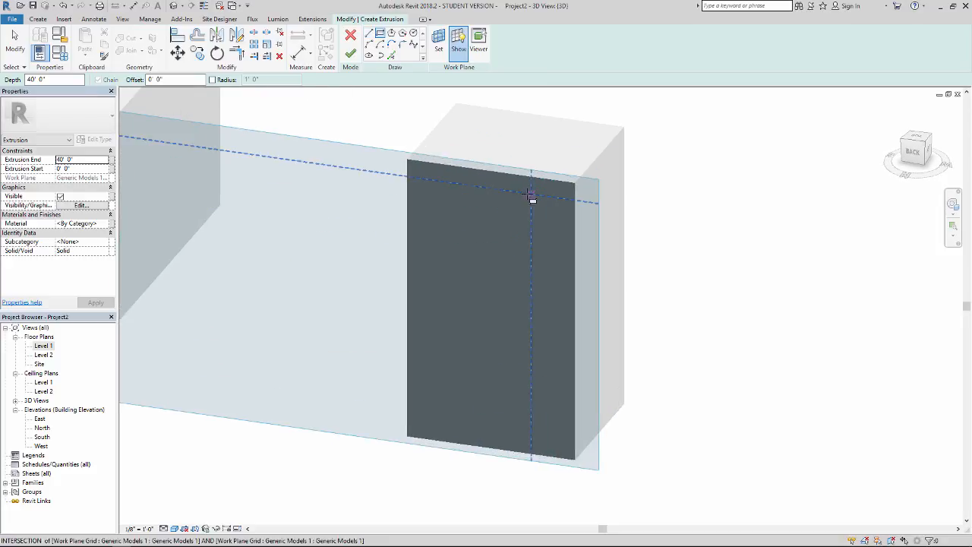
{"action": "scroll", "coordinate": [569, 197], "scroll_direction": "up", "scroll_amount": 3}
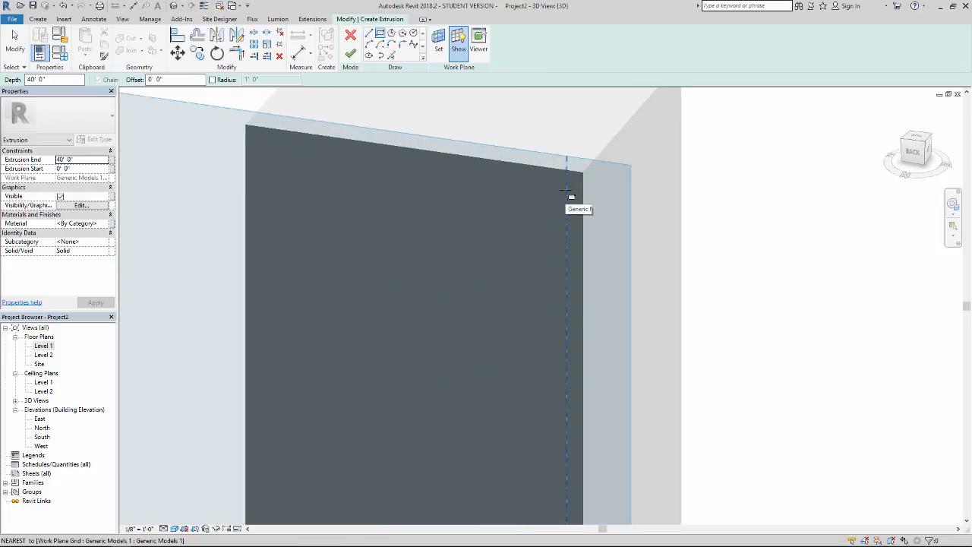
{"action": "left_click", "coordinate": [568, 198]}
{"action": "scroll", "coordinate": [496, 261], "scroll_direction": "down", "scroll_amount": 2}
{"action": "middle_click_drag", "start_coordinate": [496, 261], "coordinate": [668, 147]}
{"action": "left_click", "coordinate": [550, 267]}
{"action": "key", "text": "Escape"}
{"action": "key", "text": "Escape"}
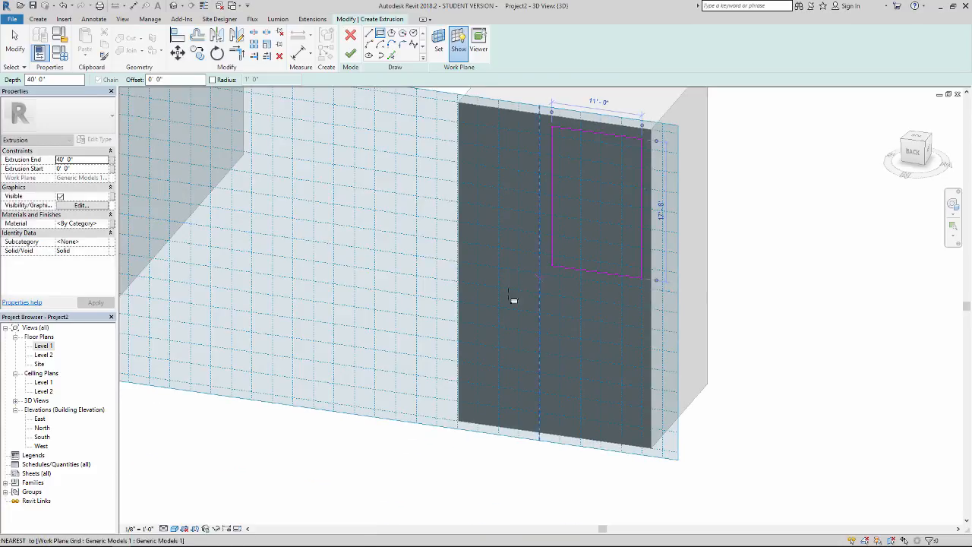
Step: Generate the rectangle's 40' extrusion and pull its outer end back toward the narrow box to a depth of about 15'-10"
{"action": "scroll", "coordinate": [498, 281], "scroll_direction": "down", "scroll_amount": 2}
{"action": "left_click", "coordinate": [351, 54]}
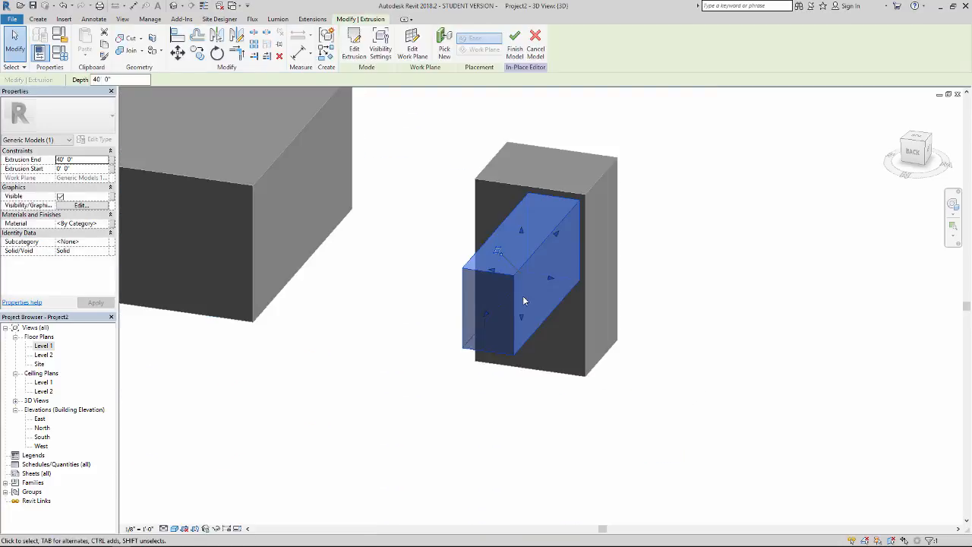
{"action": "left_click_drag", "start_coordinate": [530, 285], "coordinate": [686, 365]}
{"action": "middle_click_drag", "start_coordinate": [687, 365], "coordinate": [616, 389], "text": "shift"}
{"action": "left_click", "coordinate": [707, 379]}
Step: Start another extrusion with the narrow box's back face as its work plane, and show the work plane
{"action": "left_click", "coordinate": [37, 20]}
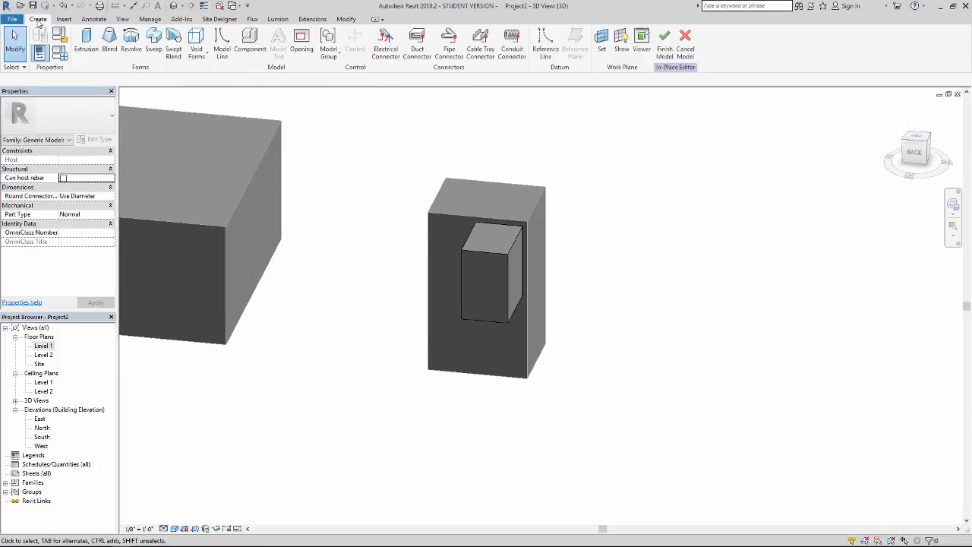
{"action": "left_click", "coordinate": [86, 39]}
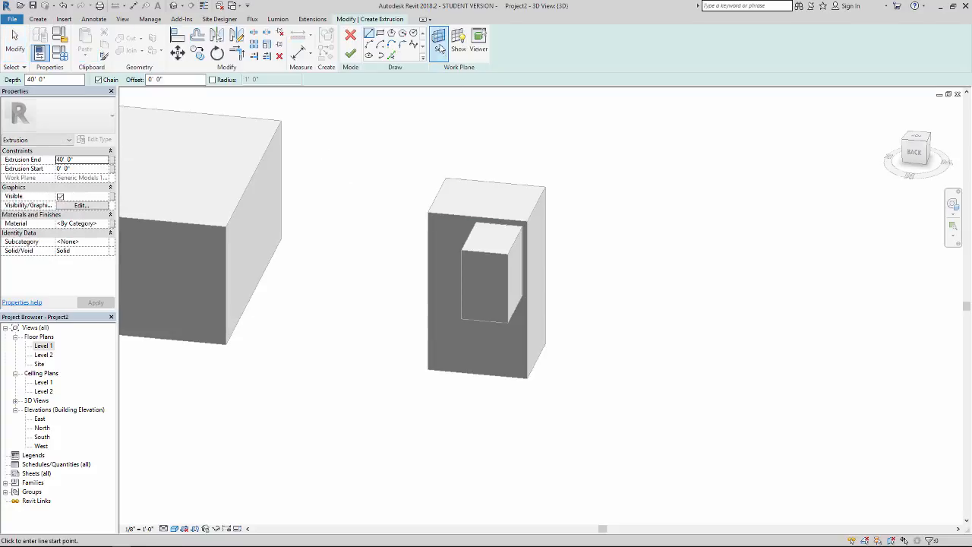
{"action": "left_click", "coordinate": [439, 45]}
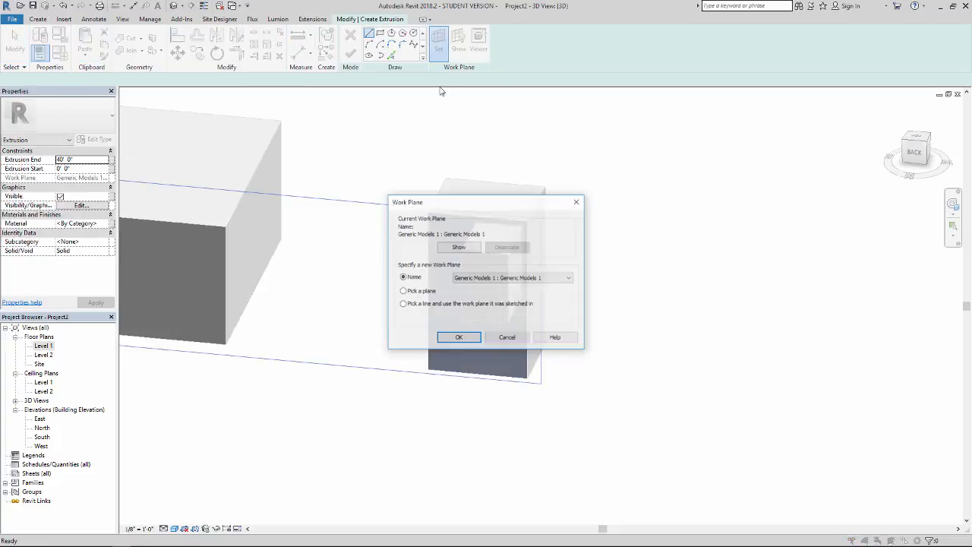
{"action": "left_click", "coordinate": [466, 339]}
{"action": "left_click", "coordinate": [467, 321]}
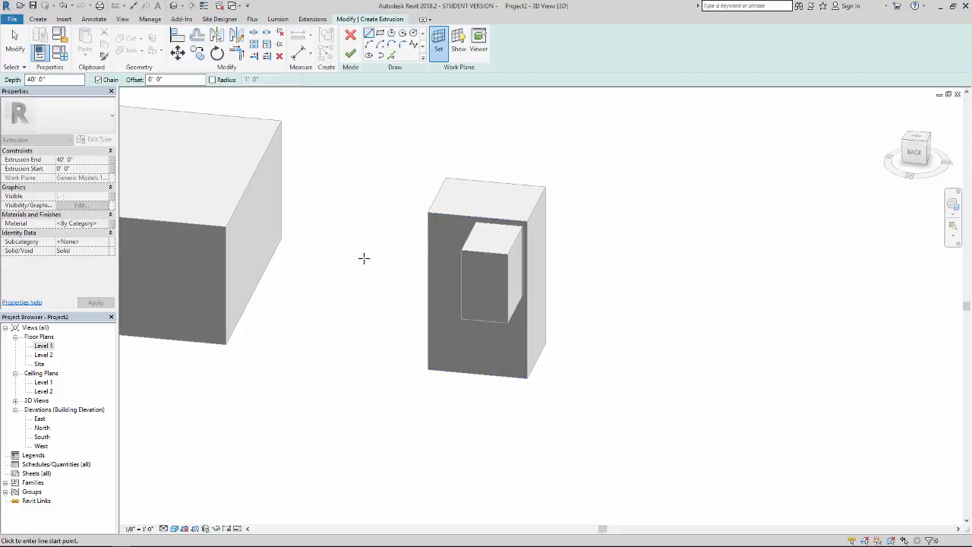
{"action": "left_click", "coordinate": [459, 41]}
{"action": "middle_click_drag", "start_coordinate": [456, 266], "coordinate": [561, 247], "text": "shift"}
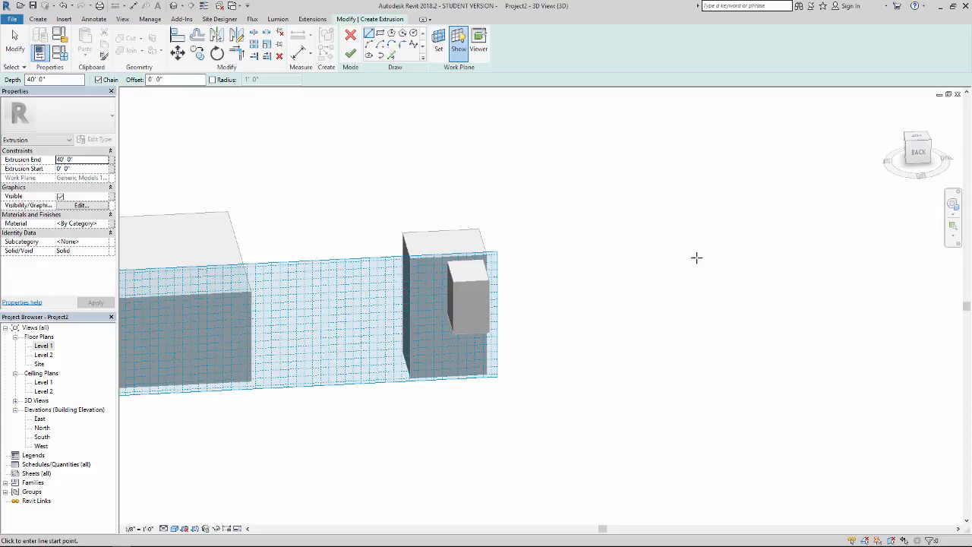
Step: Sketch a rectangle about 37' wide by 29' high on the work plane, in the empty space beyond the narrow box
{"action": "middle_click_drag", "start_coordinate": [685, 333], "coordinate": [704, 356], "text": "shift"}
{"action": "left_click", "coordinate": [381, 36]}
{"action": "left_click", "coordinate": [672, 243]}
{"action": "left_click", "coordinate": [791, 316]}
{"action": "key", "text": "Escape"}
{"action": "mouse_move", "coordinate": [738, 332]}
{"action": "middle_mouse_down", "text": "shift"}
{"action": "mouse_move", "coordinate": [669, 337]}
{"action": "mouse_move", "coordinate": [605, 311]}
{"action": "mouse_move", "coordinate": [527, 247]}
{"action": "mouse_move", "coordinate": [650, 262]}
{"action": "mouse_move", "coordinate": [365, 213]}
{"action": "middle_mouse_up", "text": "shift"}
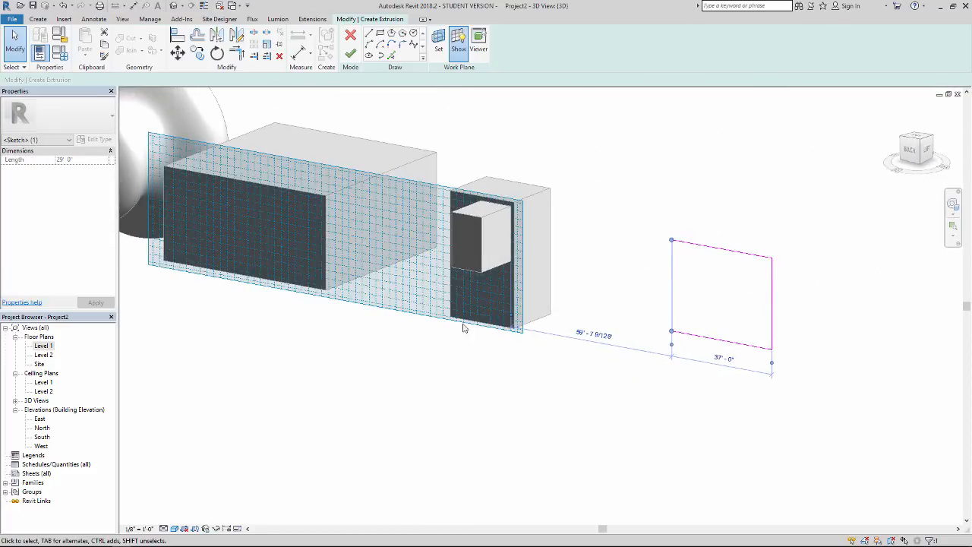
Step: Stretch the work plane grid sideways past the new rectangle, and extend it upward and downward
{"action": "left_click", "coordinate": [486, 330]}
{"action": "left_click_drag", "start_coordinate": [523, 269], "coordinate": [857, 331]}
{"action": "left_click_drag", "start_coordinate": [503, 197], "coordinate": [504, 108]}
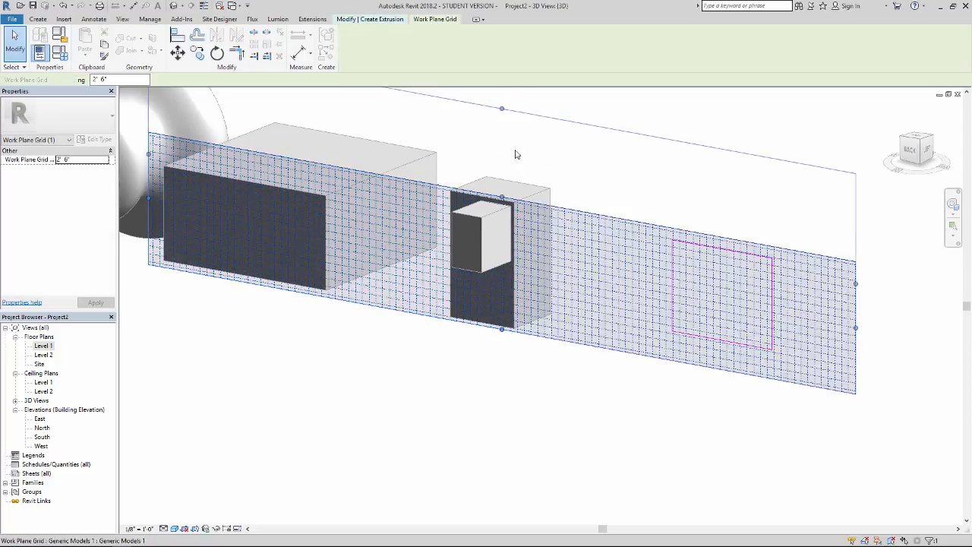
{"action": "left_click_drag", "start_coordinate": [502, 335], "coordinate": [504, 408]}
{"action": "left_click", "coordinate": [450, 419]}
{"action": "middle_click_drag", "start_coordinate": [587, 416], "coordinate": [529, 379], "text": "shift"}
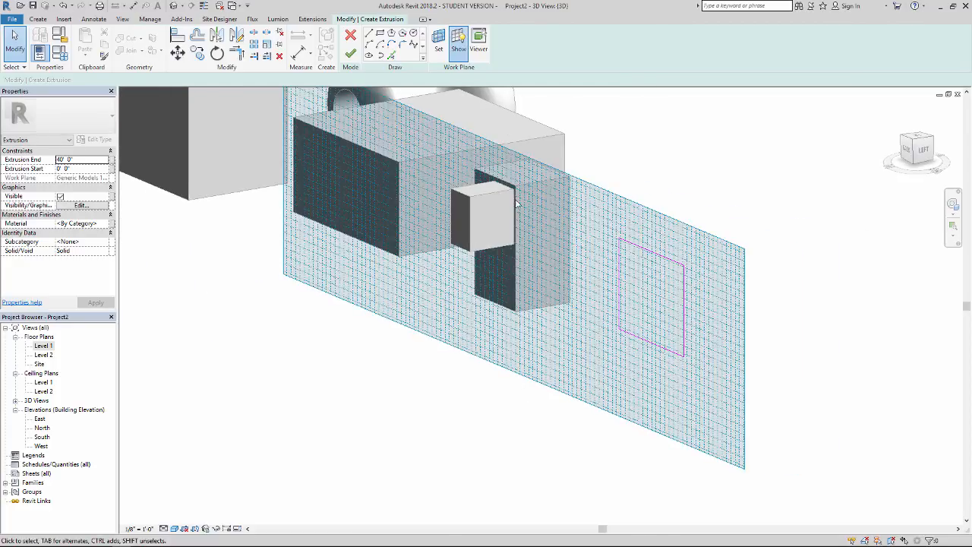
Step: Finish the sketch to extrude the detached rectangle 40'
{"action": "middle_click_drag", "start_coordinate": [508, 164], "coordinate": [448, 123]}
{"action": "left_click", "coordinate": [353, 56]}
{"action": "left_click", "coordinate": [647, 202]}
{"action": "scroll", "coordinate": [666, 233], "scroll_direction": "down", "scroll_amount": 2}
{"action": "middle_click_drag", "start_coordinate": [697, 284], "coordinate": [714, 304], "text": "shift"}
{"action": "scroll", "coordinate": [497, 228], "scroll_direction": "up", "scroll_amount": 4}
Step: Stretch the side face of the small extrusion on the narrow box well past the box's edge, toward the detached block
{"action": "left_click", "coordinate": [460, 210]}
{"action": "scroll", "coordinate": [460, 212], "scroll_direction": "up", "scroll_amount": 3}
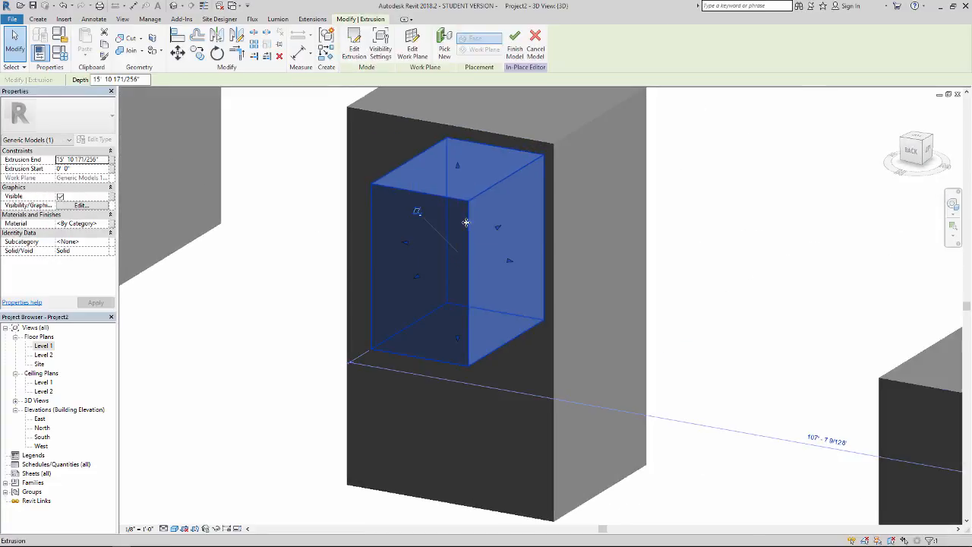
{"action": "left_click_drag", "start_coordinate": [446, 254], "coordinate": [751, 287]}
{"action": "scroll", "coordinate": [481, 238], "scroll_direction": "down", "scroll_amount": 3}
{"action": "scroll", "coordinate": [507, 242], "scroll_direction": "up", "scroll_amount": 2}
{"action": "key", "text": "Escape"}
{"action": "middle_click_drag", "start_coordinate": [557, 282], "coordinate": [346, 297], "text": "shift"}
{"action": "left_click", "coordinate": [543, 293]}
{"action": "scroll", "coordinate": [580, 355], "scroll_direction": "down", "scroll_amount": 2}
{"action": "key", "text": "Escape"}
Step: Finish the in-place model containing the two new extrusions
{"action": "middle_click_drag", "start_coordinate": [579, 355], "coordinate": [565, 369]}
{"action": "scroll", "coordinate": [580, 355], "scroll_direction": "down", "scroll_amount": 2}
{"action": "left_click", "coordinate": [350, 44]}
{"action": "scroll", "coordinate": [580, 355], "scroll_direction": "down", "scroll_amount": 1}
{"action": "mouse_move", "coordinate": [580, 355]}
{"action": "middle_mouse_down", "text": "shift"}
{"action": "mouse_move", "coordinate": [605, 370]}
{"action": "mouse_move", "coordinate": [580, 355]}
{"action": "middle_mouse_up", "text": "shift"}
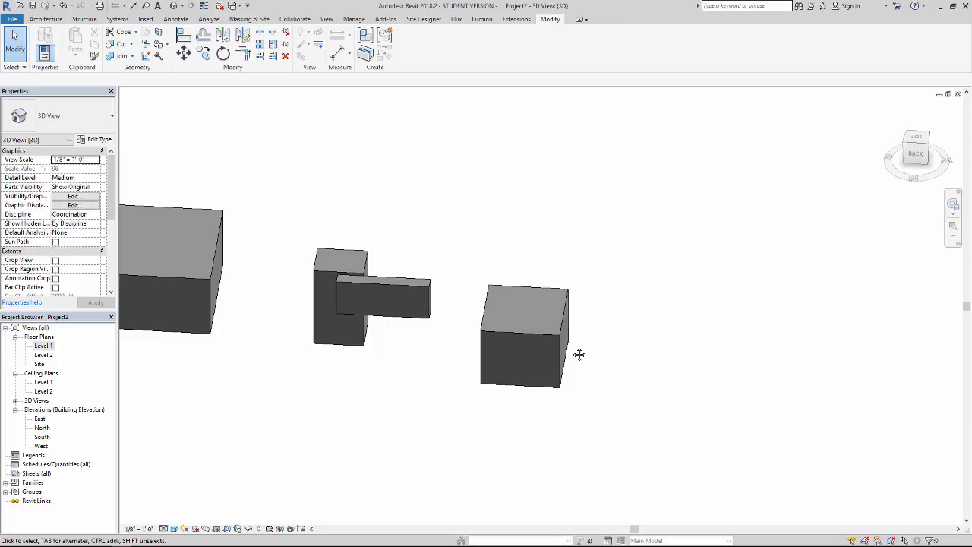
{"action": "scroll", "coordinate": [579, 355], "scroll_direction": "down", "scroll_amount": 1}
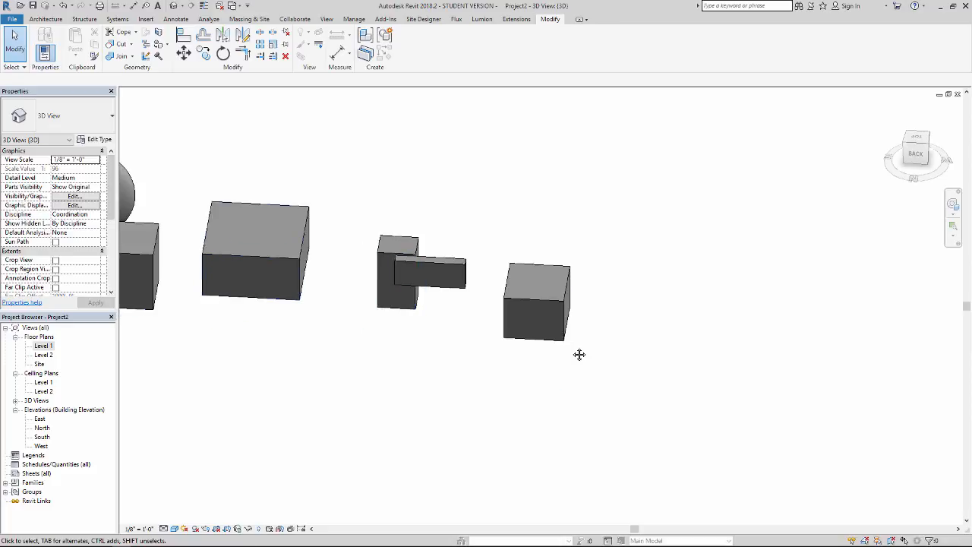
Step: Draw a diagonal reference plane at about 31° to horizontal above the boxes in the Level 1 floor plan
{"action": "double_click", "coordinate": [43, 346]}
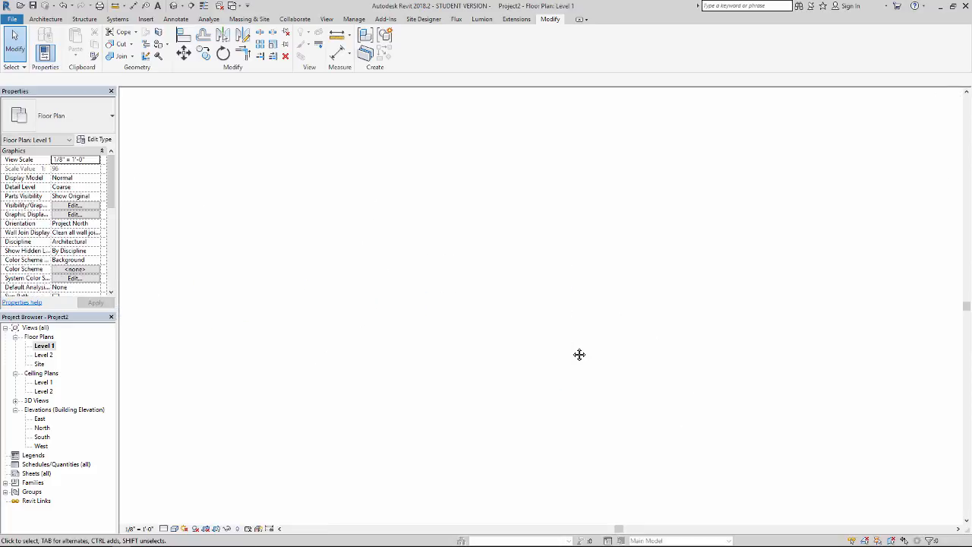
{"action": "scroll", "coordinate": [580, 355], "scroll_direction": "down", "scroll_amount": 9}
{"action": "scroll", "coordinate": [580, 355], "scroll_direction": "up", "scroll_amount": 4}
{"action": "middle_click_drag", "start_coordinate": [580, 355], "coordinate": [507, 462]}
{"action": "scroll", "coordinate": [580, 355], "scroll_direction": "up", "scroll_amount": 1}
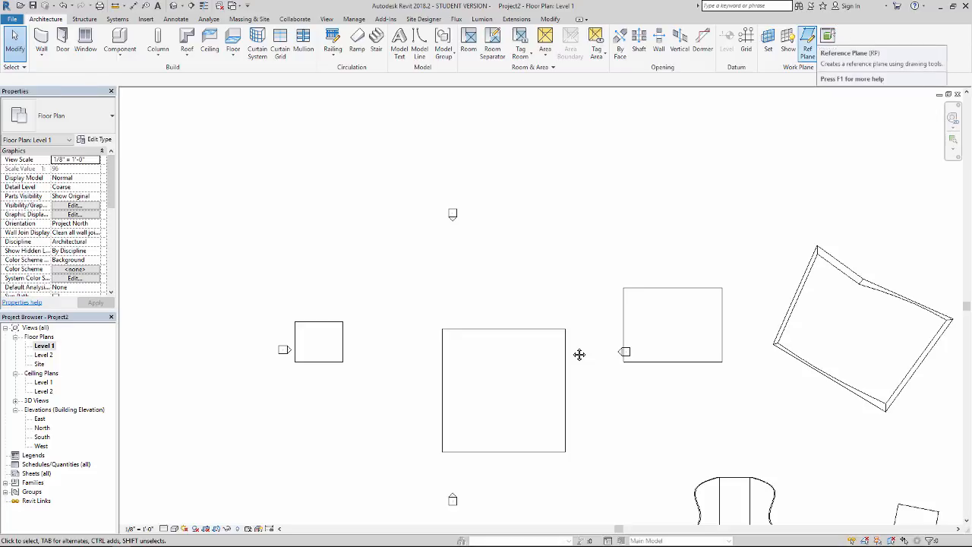
{"action": "key", "text": "r"}
{"action": "key", "text": "p"}
{"action": "left_click", "coordinate": [580, 354]}
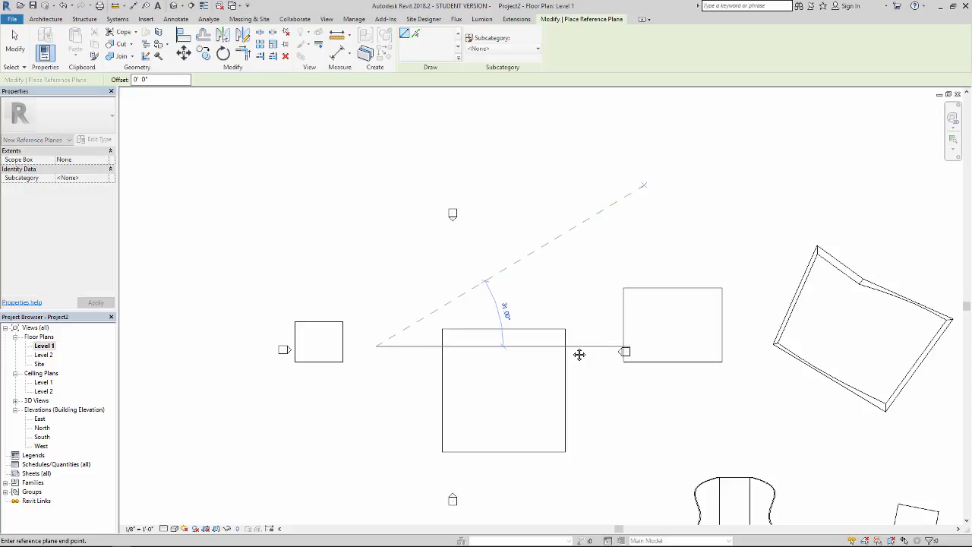
{"action": "left_click", "coordinate": [646, 183]}
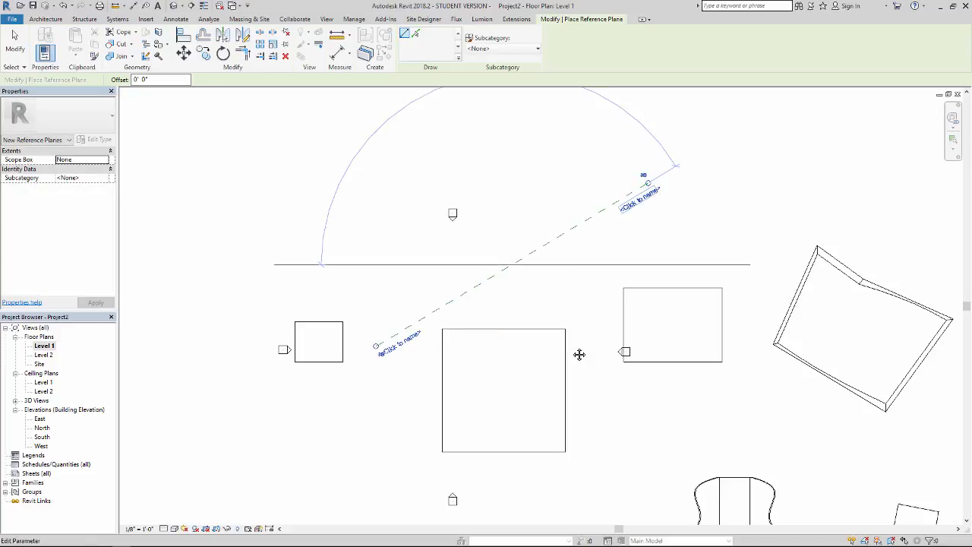
Step: Name the diagonal reference plane RefPlane1 and leave the Reference Plane command
{"action": "scroll", "coordinate": [579, 354], "scroll_direction": "up", "scroll_amount": 4}
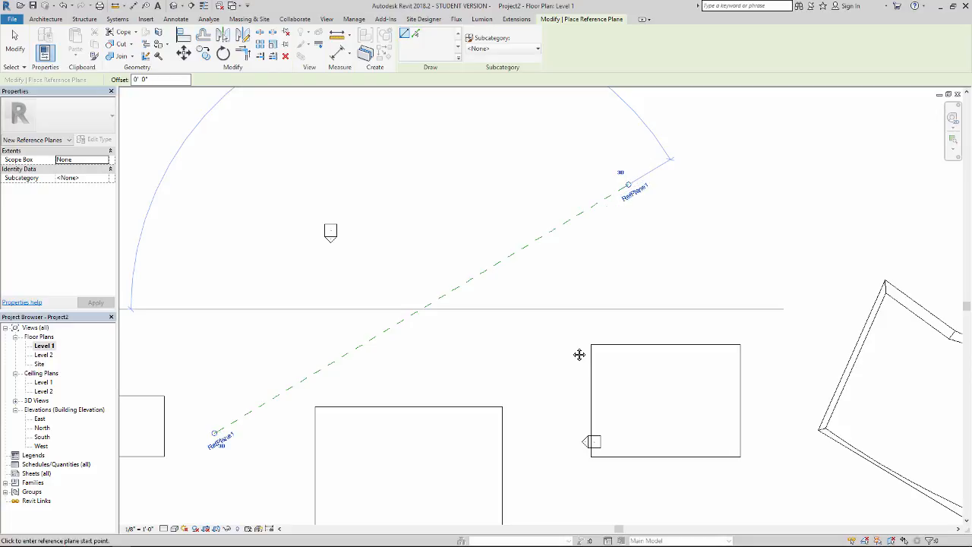
{"action": "key", "text": "Escape"}
{"action": "scroll", "coordinate": [580, 354], "scroll_direction": "down", "scroll_amount": 2}
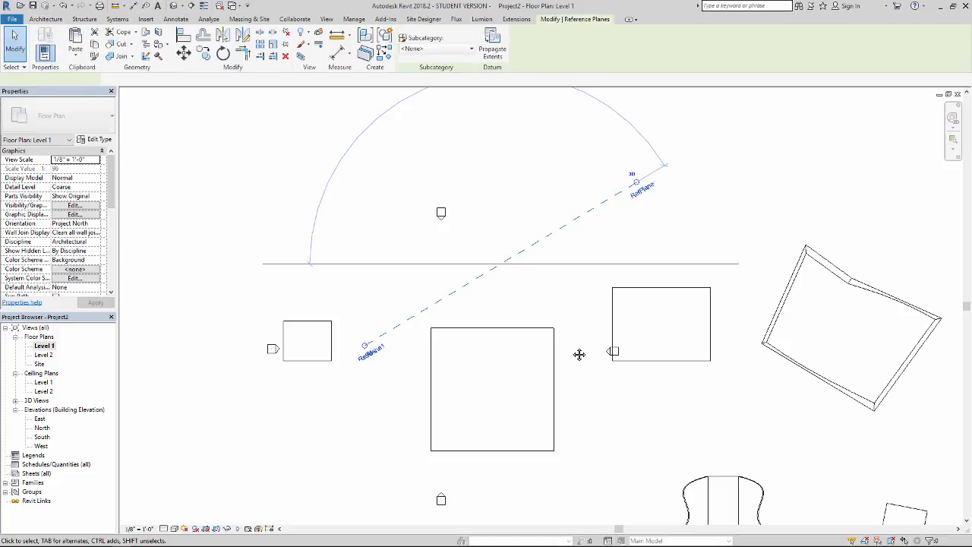
{"action": "middle_click_drag", "start_coordinate": [579, 355], "coordinate": [526, 406]}
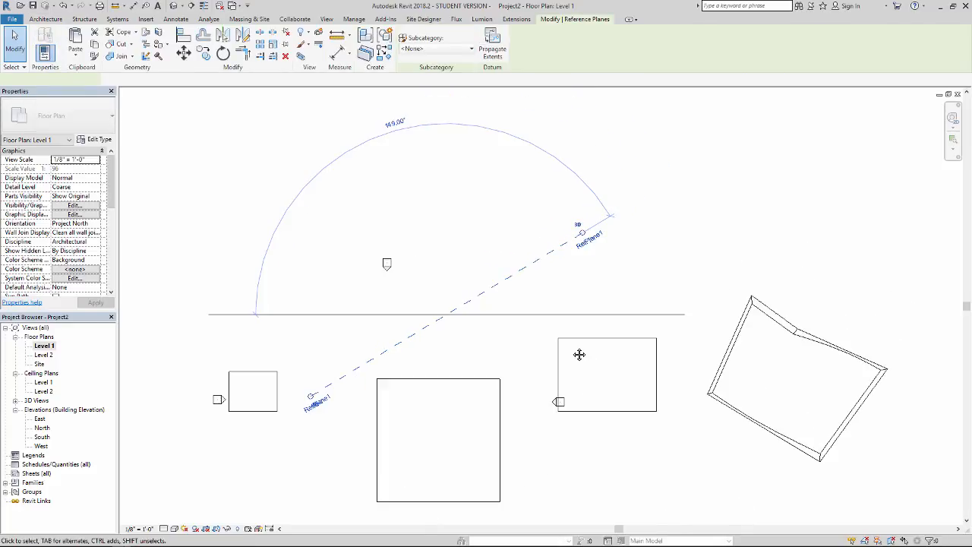
{"action": "key", "text": "Escape"}
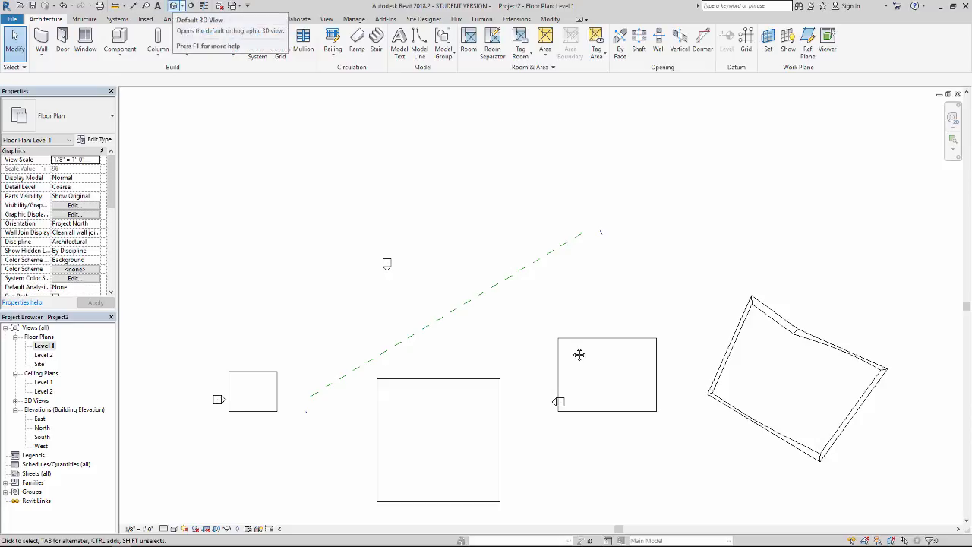
Step: Start a new in-place model in the Generic Models category from the default 3D view, keeping the default name
{"action": "left_click", "coordinate": [173, 5]}
{"action": "middle_click_drag", "start_coordinate": [580, 355], "coordinate": [631, 384]}
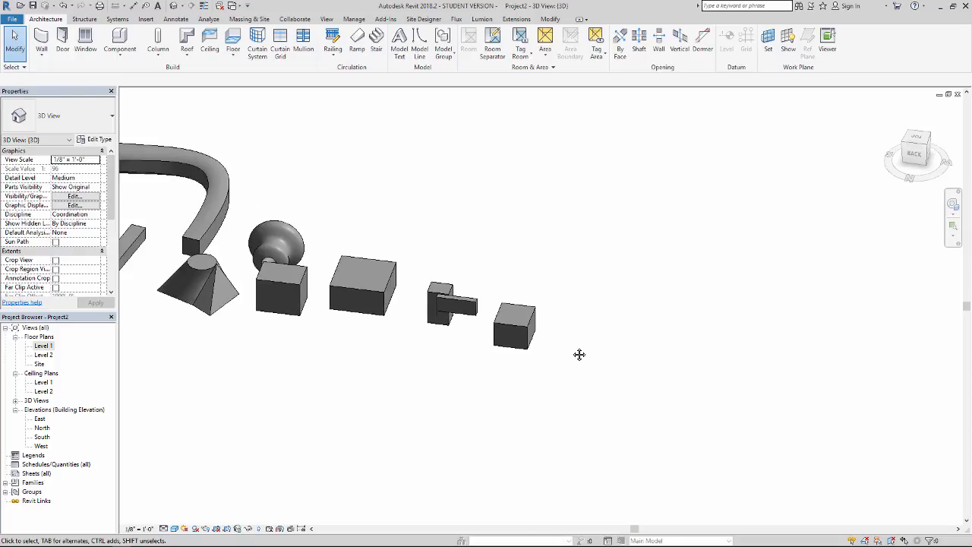
{"action": "left_click", "coordinate": [119, 53]}
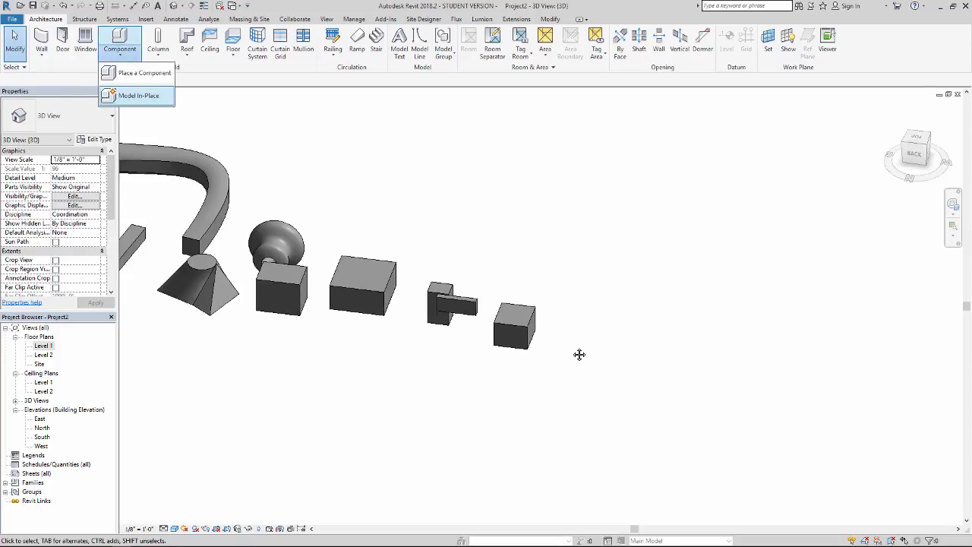
{"action": "left_click", "coordinate": [142, 92]}
{"action": "scroll", "coordinate": [486, 240], "scroll_direction": "down", "scroll_amount": 4}
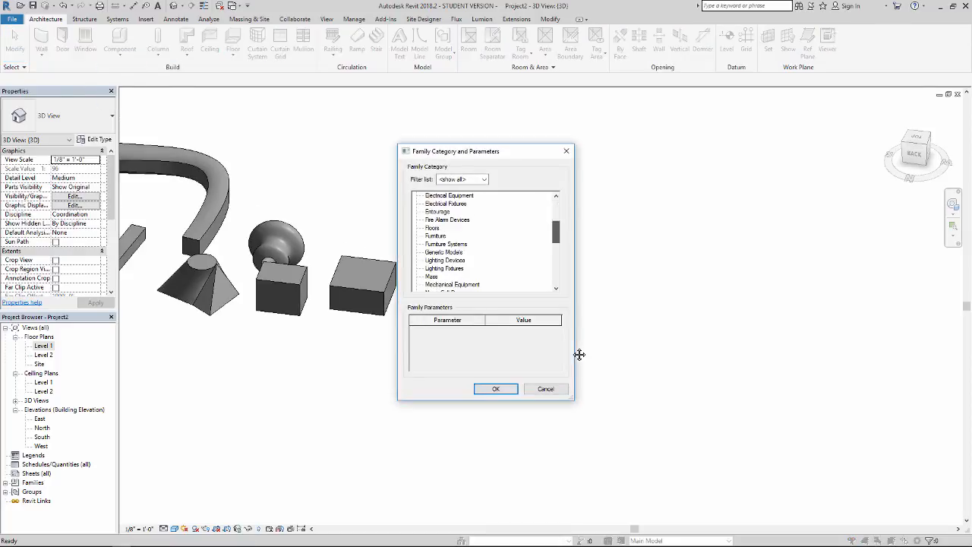
{"action": "key", "text": "Return"}
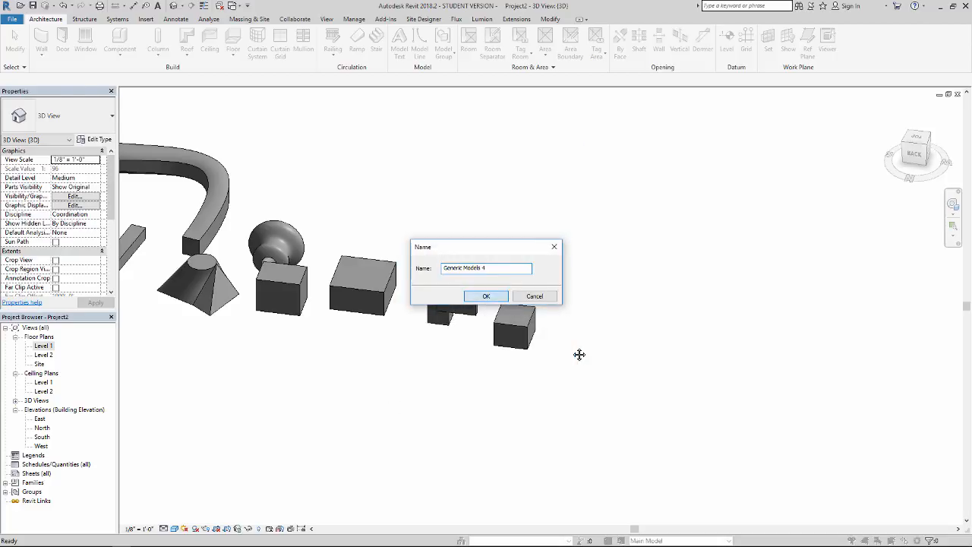
{"action": "key", "text": "Return"}
{"action": "middle_click_drag", "start_coordinate": [580, 355], "coordinate": [580, 354], "text": "shift"}
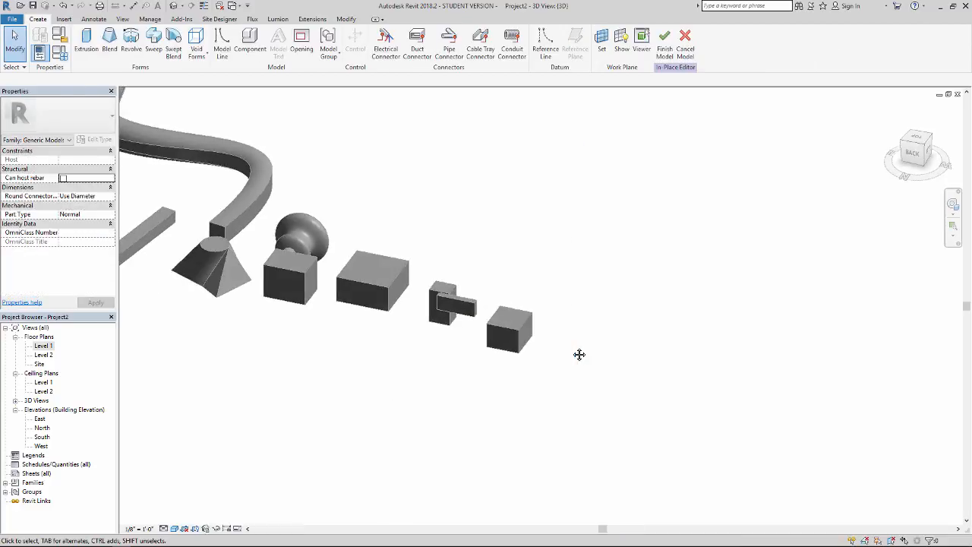
Step: Set the work plane by name to Reference Plane : RefPlane1 and show it in the 3D view
{"action": "left_click", "coordinate": [602, 43]}
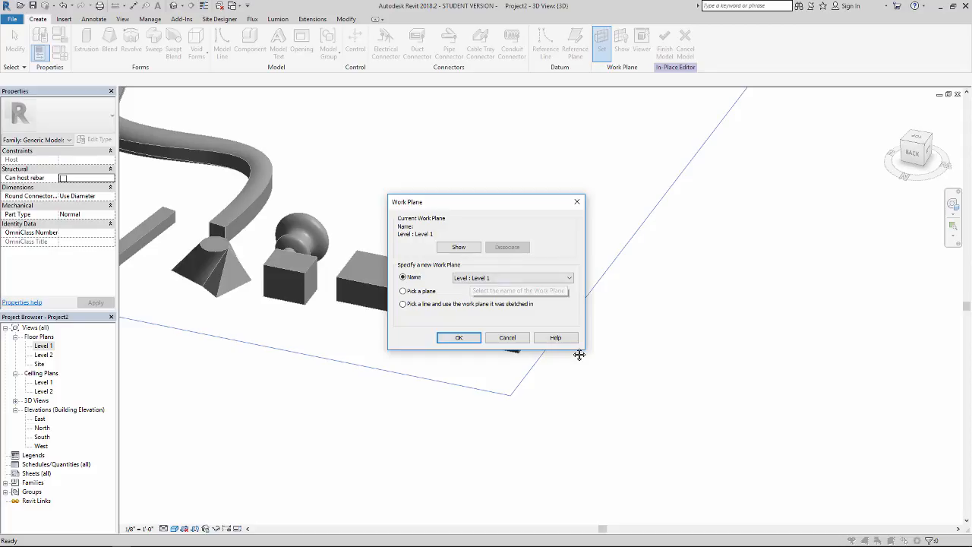
{"action": "left_click", "coordinate": [569, 278]}
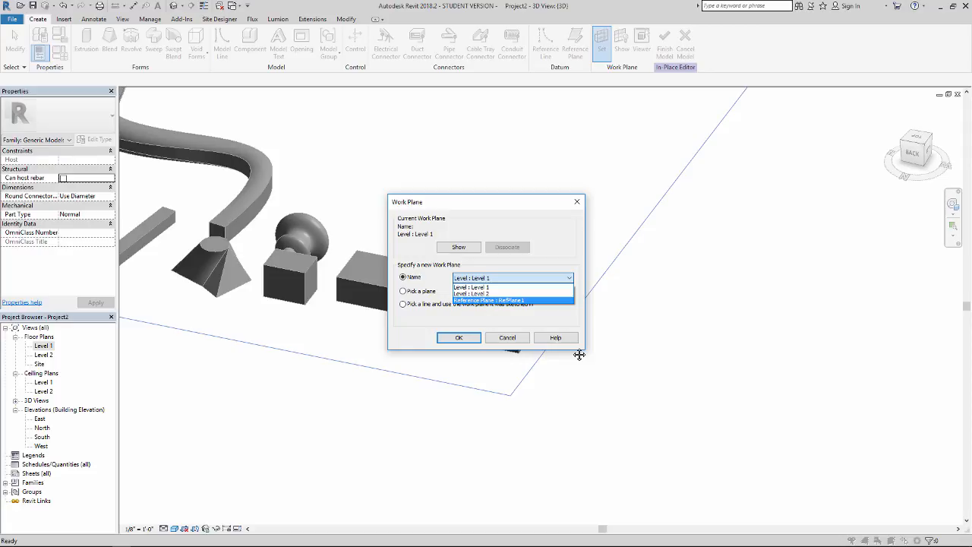
{"action": "key", "text": "Return"}
{"action": "key", "text": "Return"}
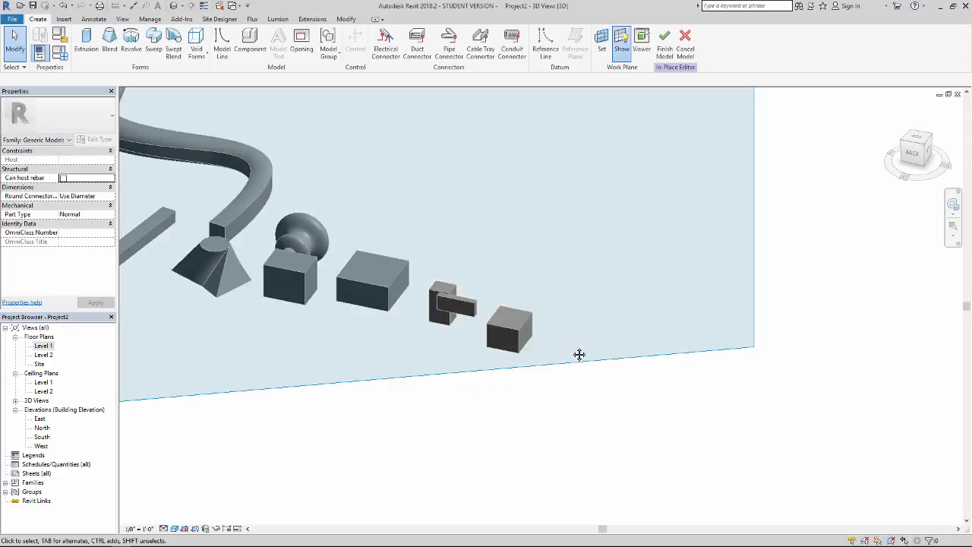
{"action": "middle_click_drag", "start_coordinate": [580, 354], "coordinate": [579, 355], "text": "shift"}
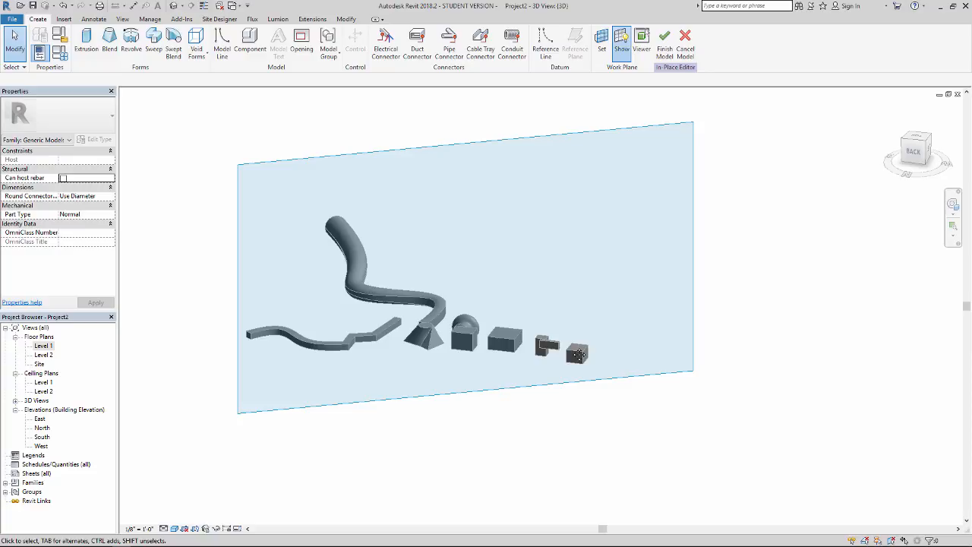
{"action": "middle_click_drag", "start_coordinate": [580, 355], "coordinate": [579, 355], "text": "shift"}
Step: Start an extrusion and sketch a six-sided polygon about 48' in radius on the RefPlane1 work plane
{"action": "left_click", "coordinate": [87, 44]}
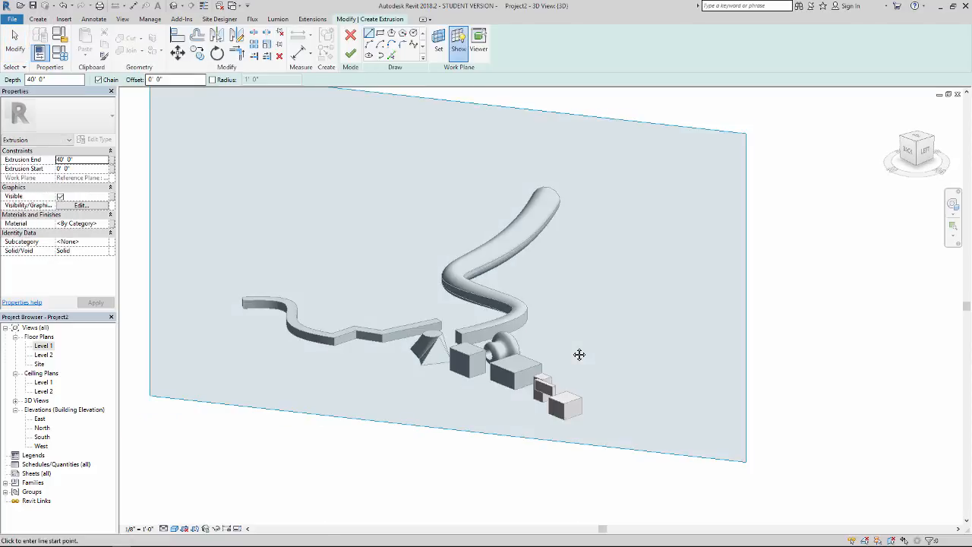
{"action": "left_click", "coordinate": [392, 33]}
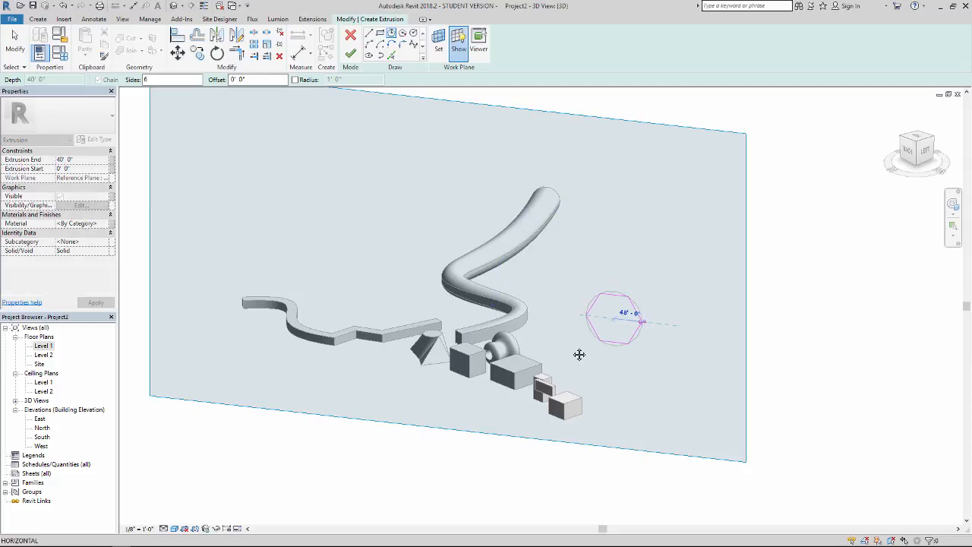
{"action": "scroll", "coordinate": [653, 347], "scroll_direction": "up", "scroll_amount": 4}
{"action": "middle_click_drag", "start_coordinate": [579, 354], "coordinate": [568, 355], "text": "shift"}
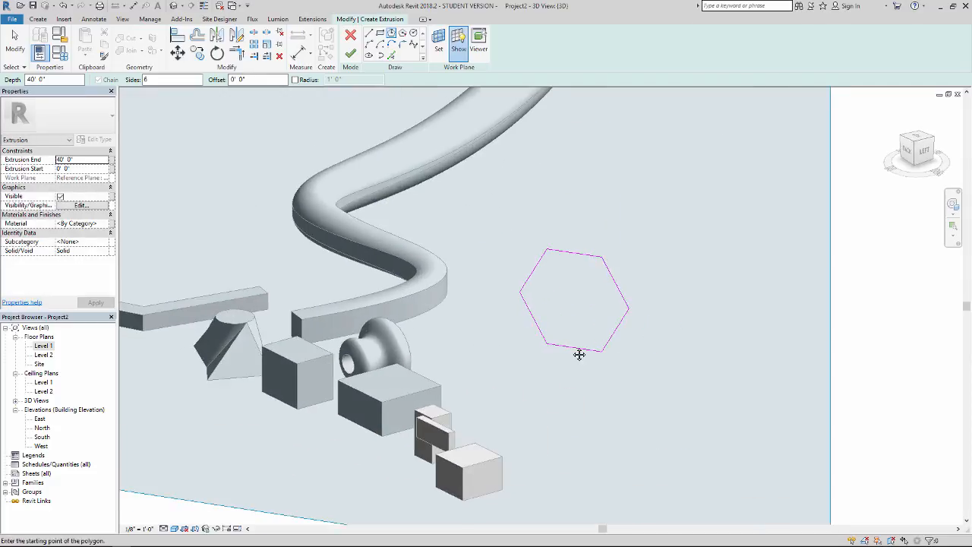
Step: Finish the hexagonal extrusion on RefPlane1 and stretch the solid longer by pulling out its end face
{"action": "left_click", "coordinate": [350, 53]}
{"action": "scroll", "coordinate": [571, 317], "scroll_direction": "down", "scroll_amount": 2}
{"action": "left_click_drag", "start_coordinate": [558, 320], "coordinate": [523, 354]}
{"action": "middle_click_drag", "start_coordinate": [523, 354], "coordinate": [395, 342], "text": "shift"}
{"action": "middle_click_drag", "start_coordinate": [579, 354], "coordinate": [647, 335], "text": "shift"}
{"action": "key", "text": "Escape"}
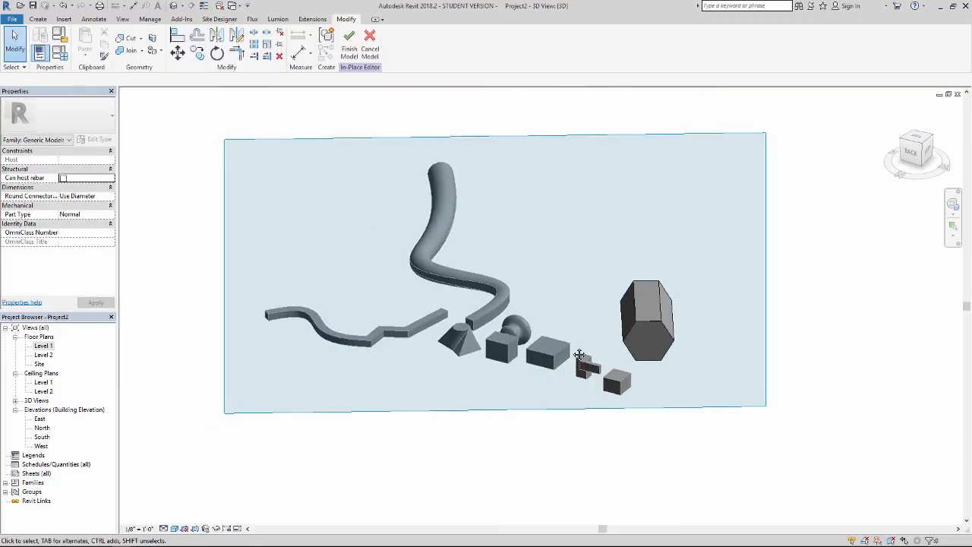
Step: Finish the in-place model containing the hexagonal prism and view all forms from the back
{"action": "scroll", "coordinate": [613, 312], "scroll_direction": "down", "scroll_amount": 2}
{"action": "left_click", "coordinate": [350, 46]}
{"action": "scroll", "coordinate": [346, 166], "scroll_direction": "down", "scroll_amount": 1}
{"action": "middle_click_drag", "start_coordinate": [580, 355], "coordinate": [637, 376], "text": "shift"}
{"action": "scroll", "coordinate": [570, 352], "scroll_direction": "up", "scroll_amount": 4}
{"action": "middle_click_drag", "start_coordinate": [580, 355], "coordinate": [614, 364], "text": "shift"}
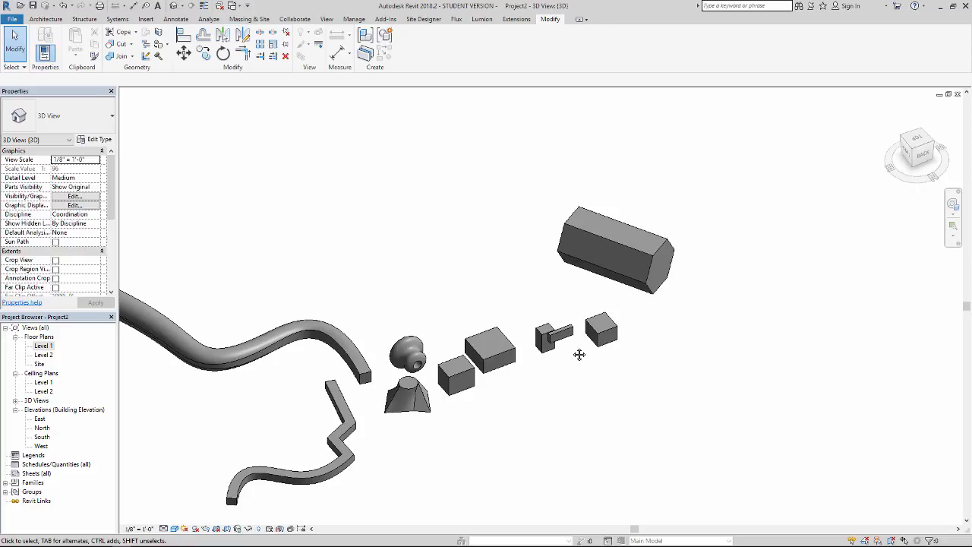
{"action": "scroll", "coordinate": [580, 355], "scroll_direction": "up", "scroll_amount": 2}
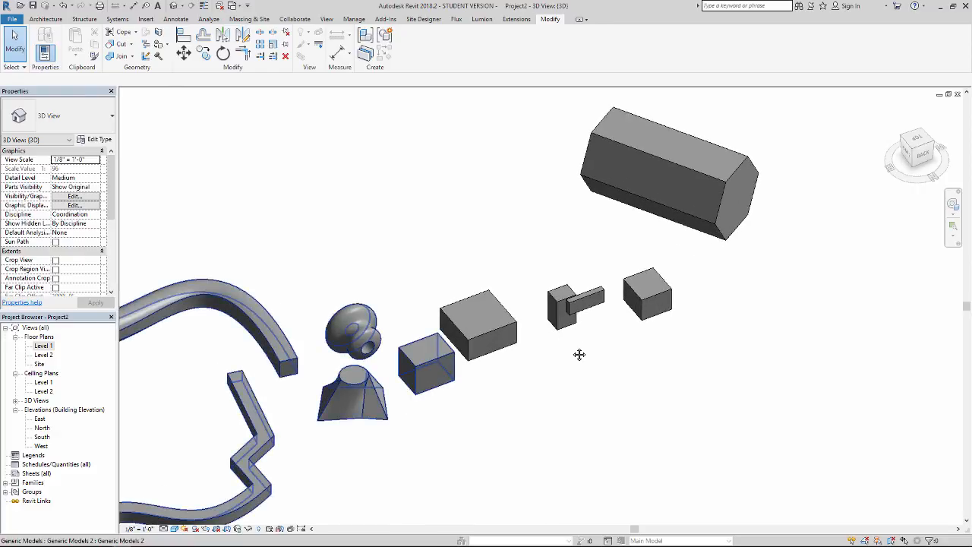
Step: Open the in-place model with the wide box for editing and enter the sketch of the wide box's extrusion
{"action": "left_click", "coordinate": [473, 331]}
{"action": "middle_click_drag", "start_coordinate": [580, 355], "coordinate": [580, 355], "text": "shift"}
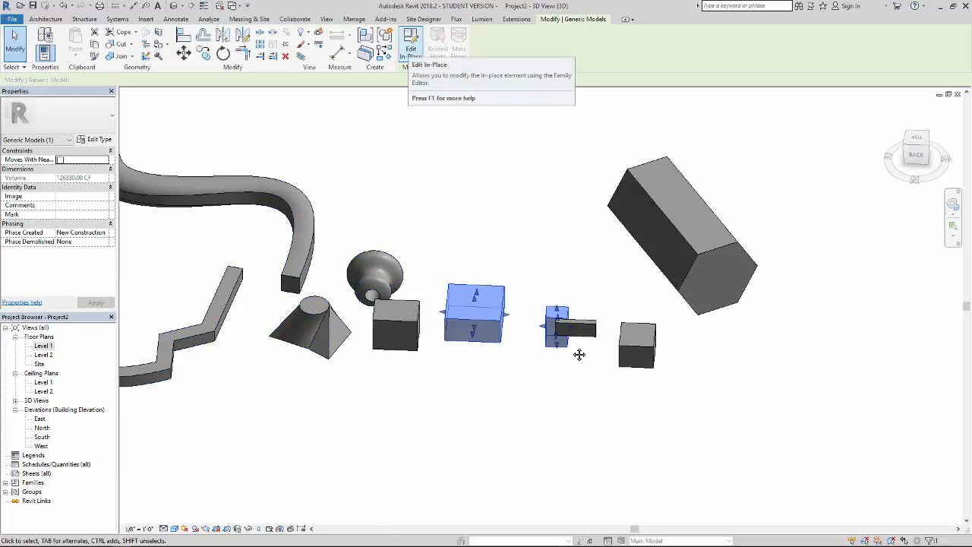
{"action": "scroll", "coordinate": [579, 354], "scroll_direction": "up", "scroll_amount": 2}
{"action": "key", "text": "Escape"}
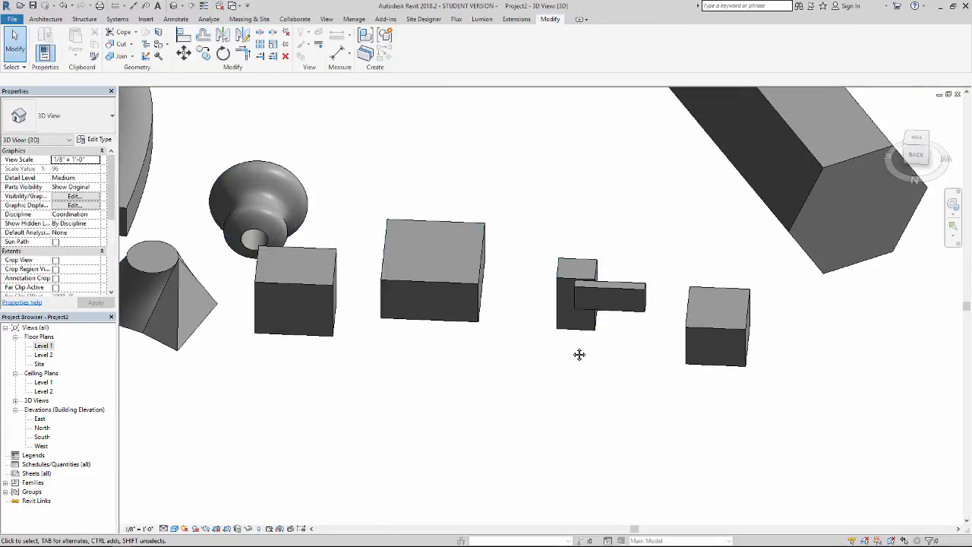
{"action": "left_click", "coordinate": [580, 355]}
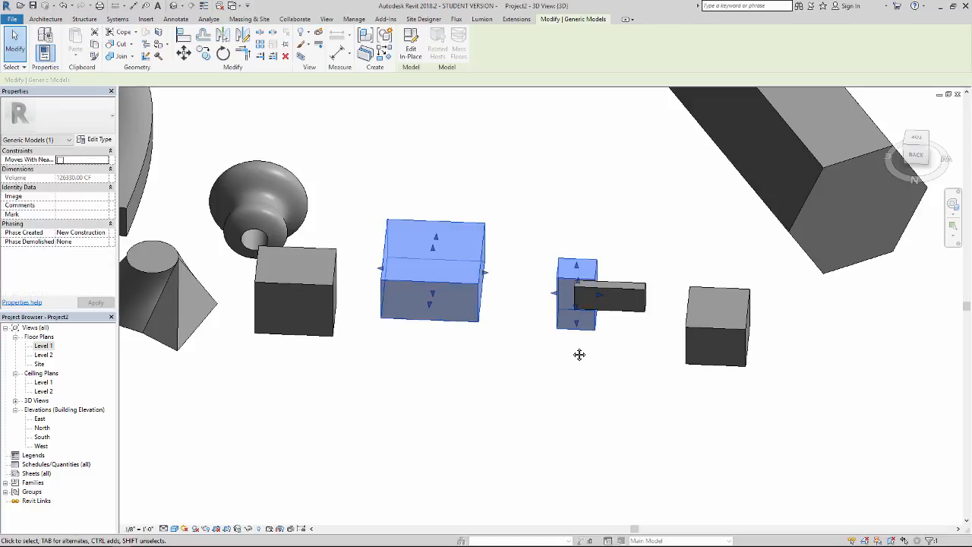
{"action": "left_click", "coordinate": [411, 45]}
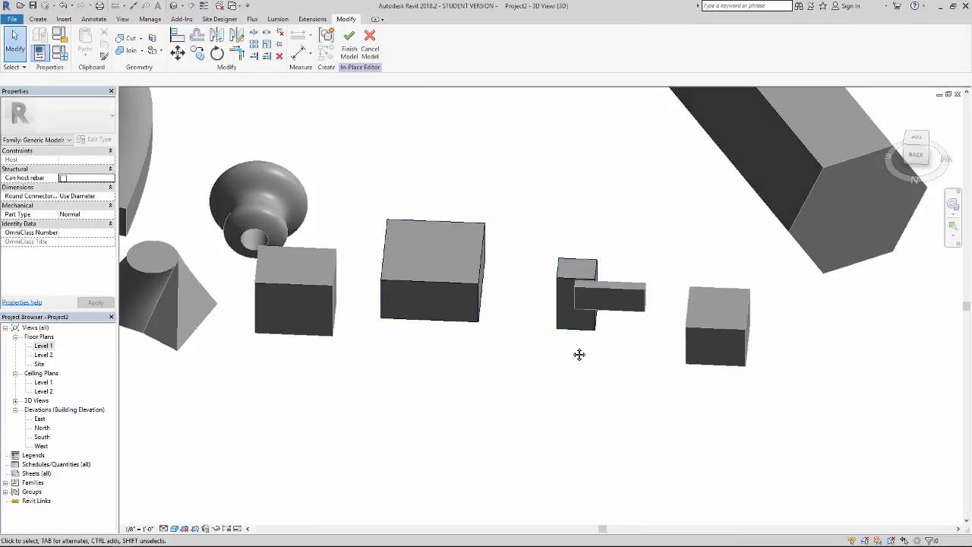
{"action": "left_click", "coordinate": [579, 354]}
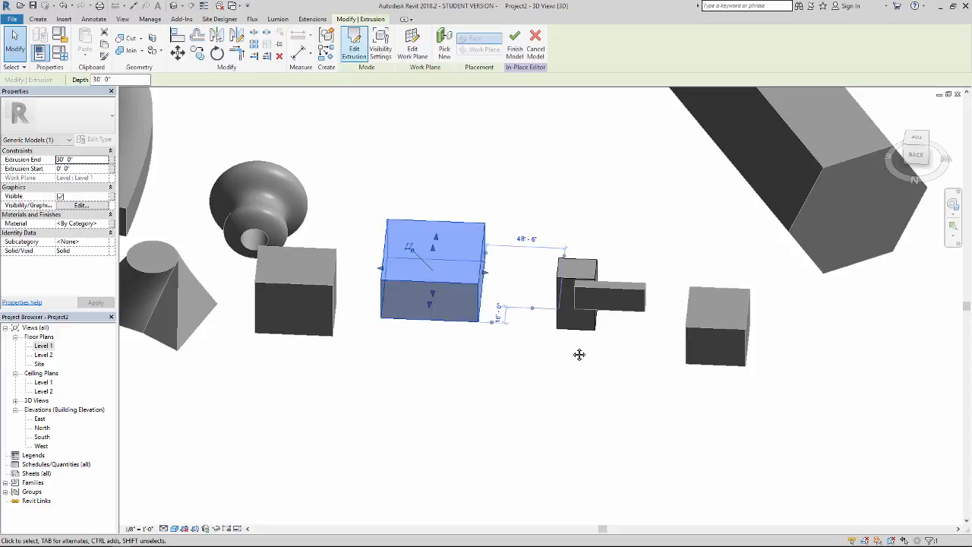
{"action": "left_click", "coordinate": [356, 46]}
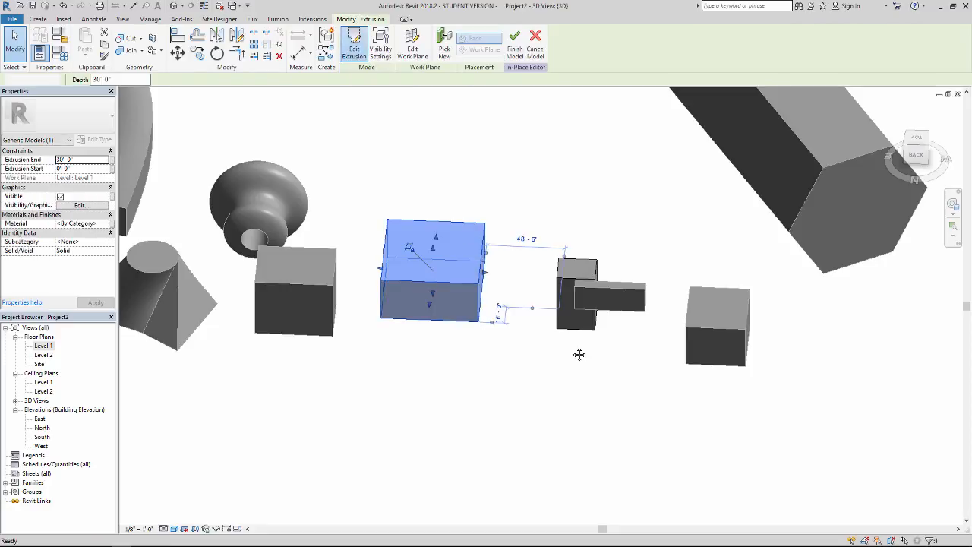
{"action": "middle_click_drag", "start_coordinate": [471, 247], "coordinate": [420, 255], "text": "shift"}
{"action": "scroll", "coordinate": [420, 255], "scroll_direction": "up", "scroll_amount": 2}
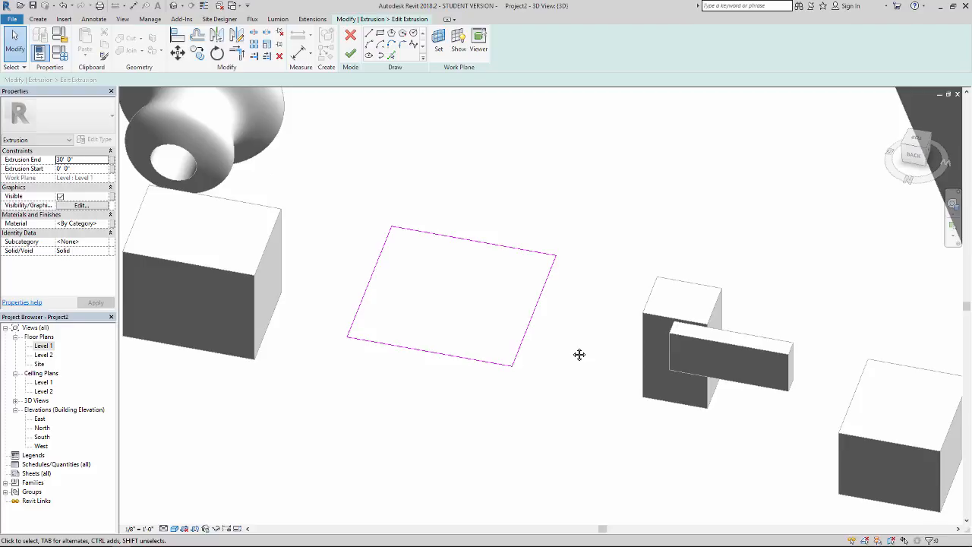
Step: Sketch a rectangle about 40' by 50' inside the box's boundary and finish the sketch to make a through opening
{"action": "scroll", "coordinate": [580, 355], "scroll_direction": "up", "scroll_amount": 2}
{"action": "left_click", "coordinate": [380, 33]}
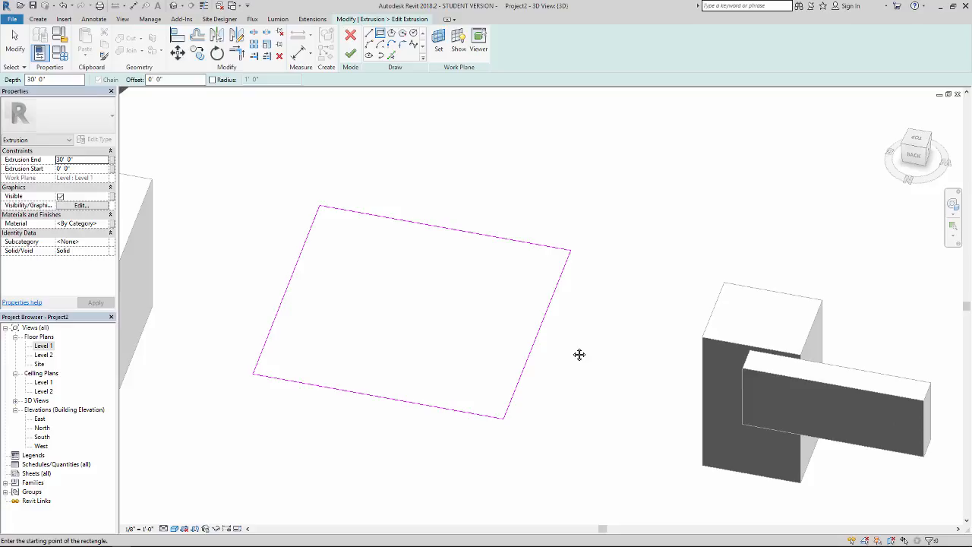
{"action": "left_click", "coordinate": [379, 229]}
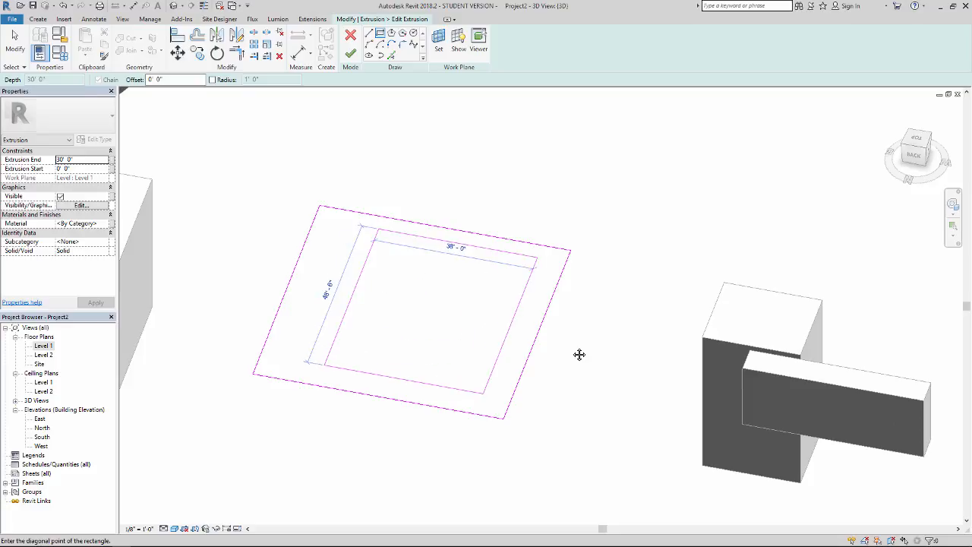
{"action": "left_click", "coordinate": [490, 399]}
{"action": "key", "text": "Escape"}
{"action": "key", "text": "Escape"}
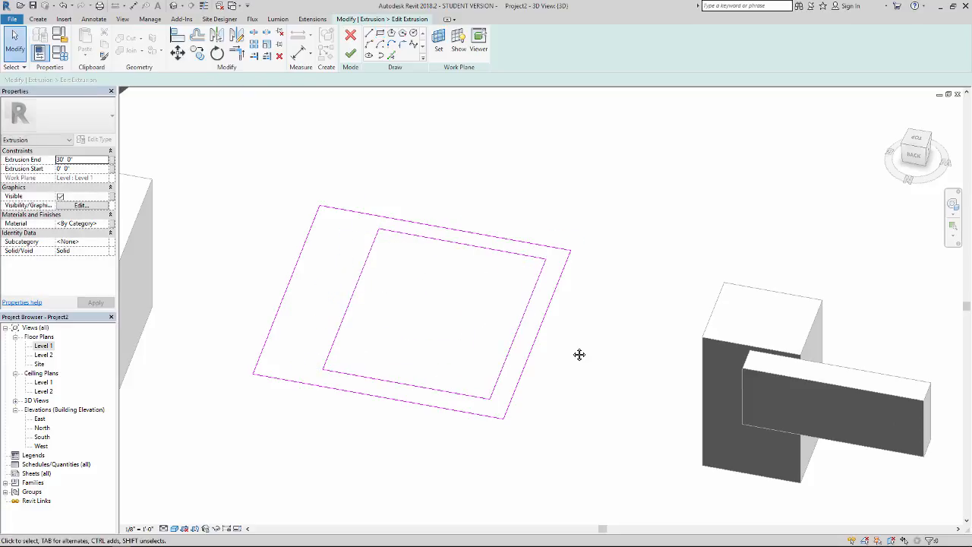
{"action": "left_click", "coordinate": [350, 53]}
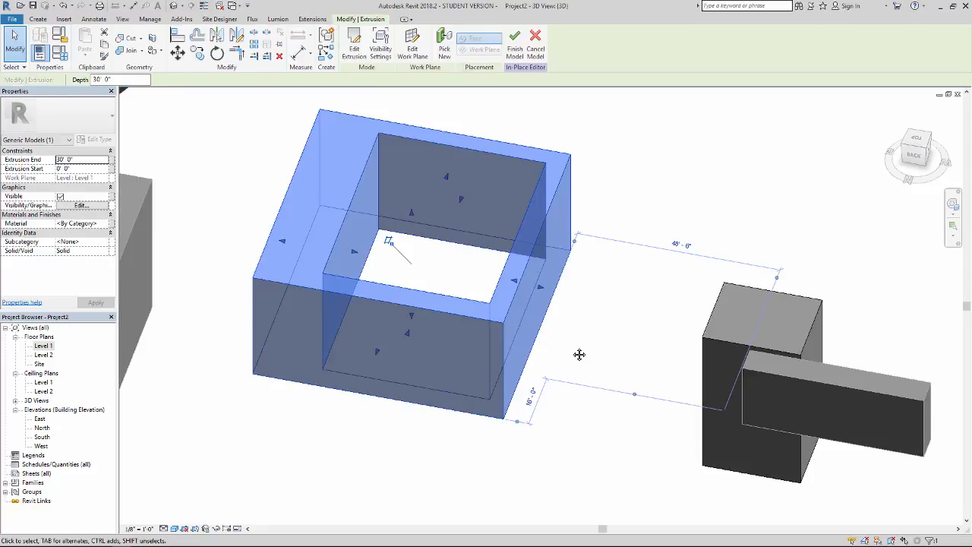
{"action": "key", "text": "Escape"}
Step: Reopen the box's extrusion sketch and delete the outer boundary line on the side facing the column
{"action": "middle_click_drag", "start_coordinate": [580, 355], "coordinate": [580, 355], "text": "shift"}
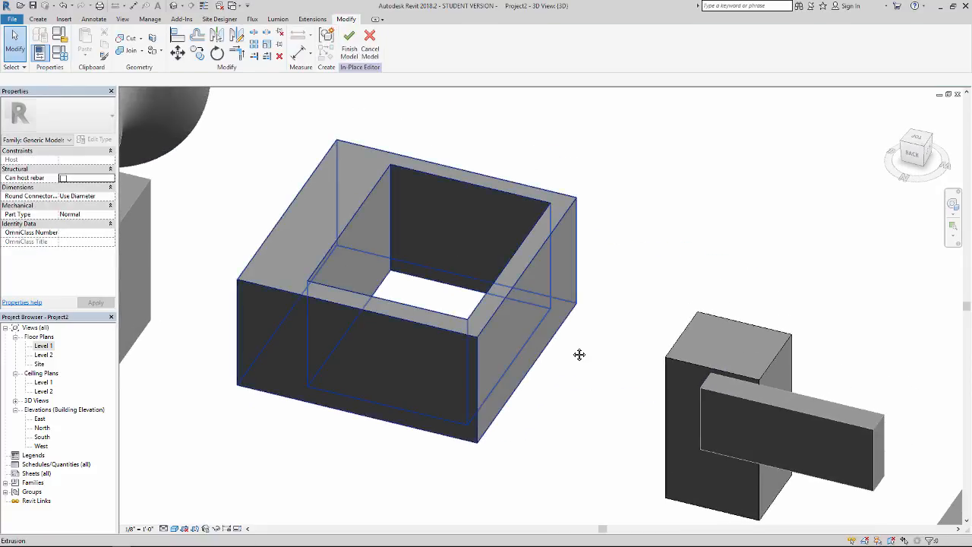
{"action": "left_click", "coordinate": [353, 218]}
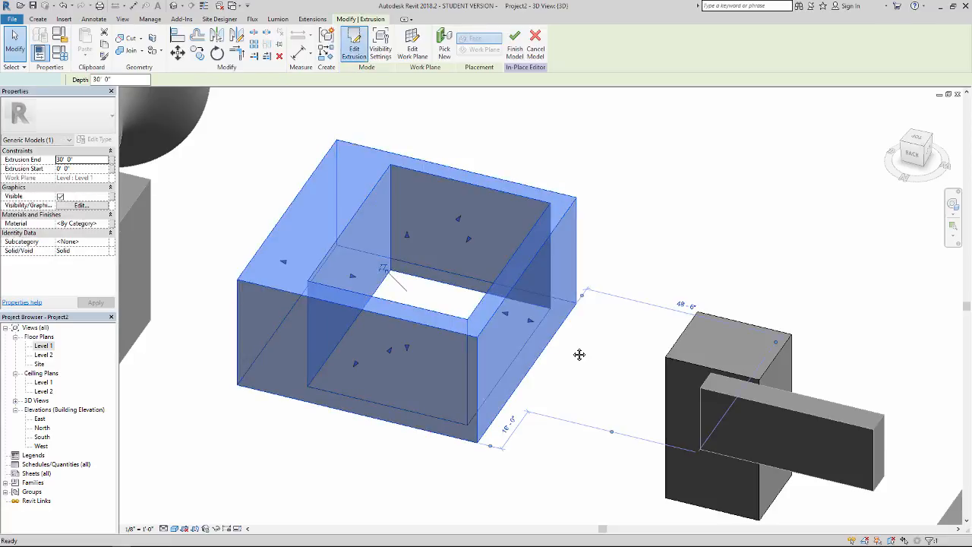
{"action": "left_click", "coordinate": [354, 44]}
{"action": "middle_click_drag", "start_coordinate": [580, 354], "coordinate": [580, 355], "text": "shift"}
{"action": "left_click", "coordinate": [522, 372]}
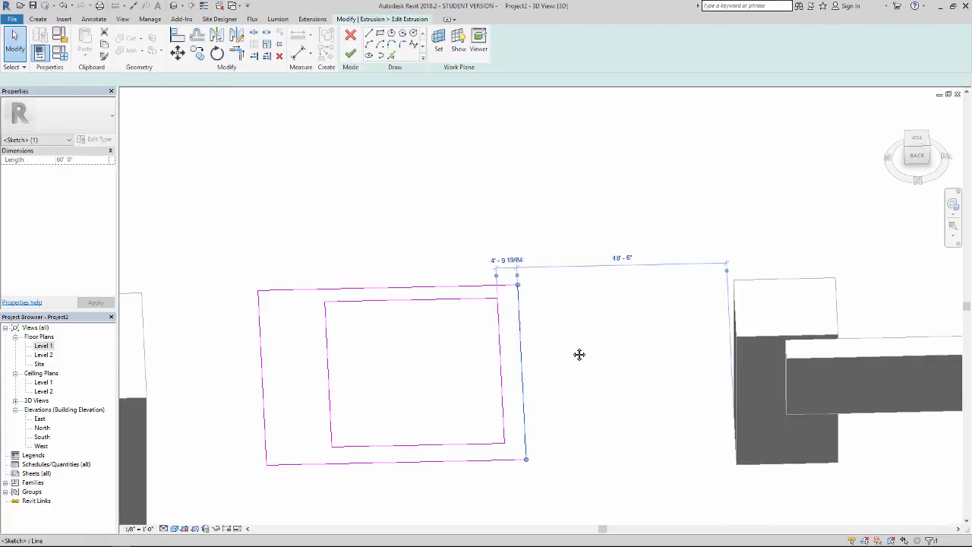
{"action": "key", "text": "Delete"}
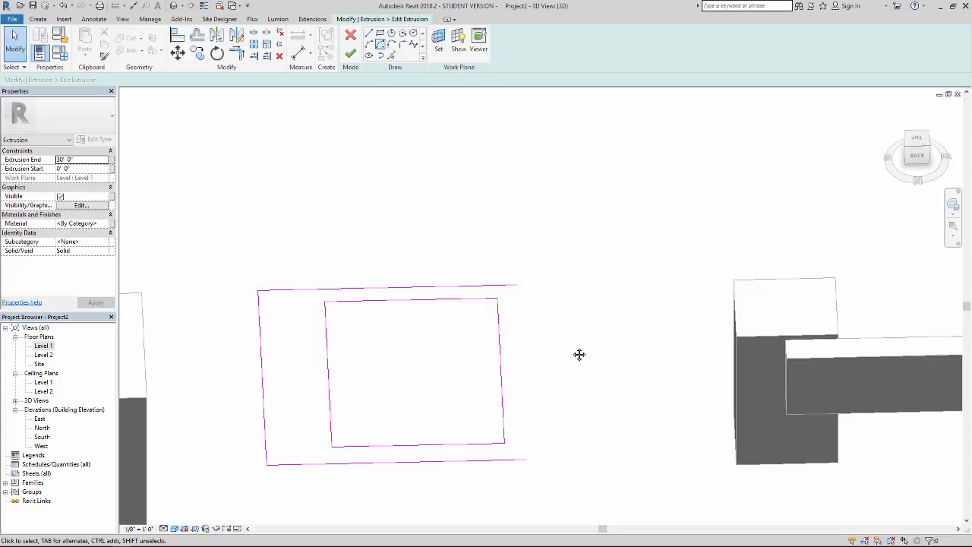
Step: Close the open side of the outer boundary with an outward-bulging arc and finish the extrusion sketch
{"action": "left_click", "coordinate": [369, 34]}
{"action": "left_click", "coordinate": [518, 285]}
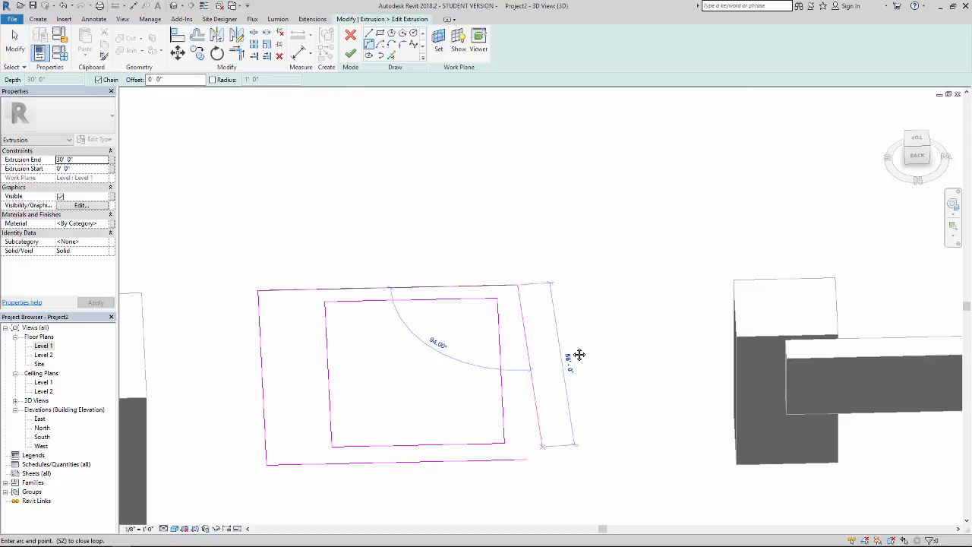
{"action": "left_click", "coordinate": [526, 459]}
{"action": "left_click", "coordinate": [568, 372]}
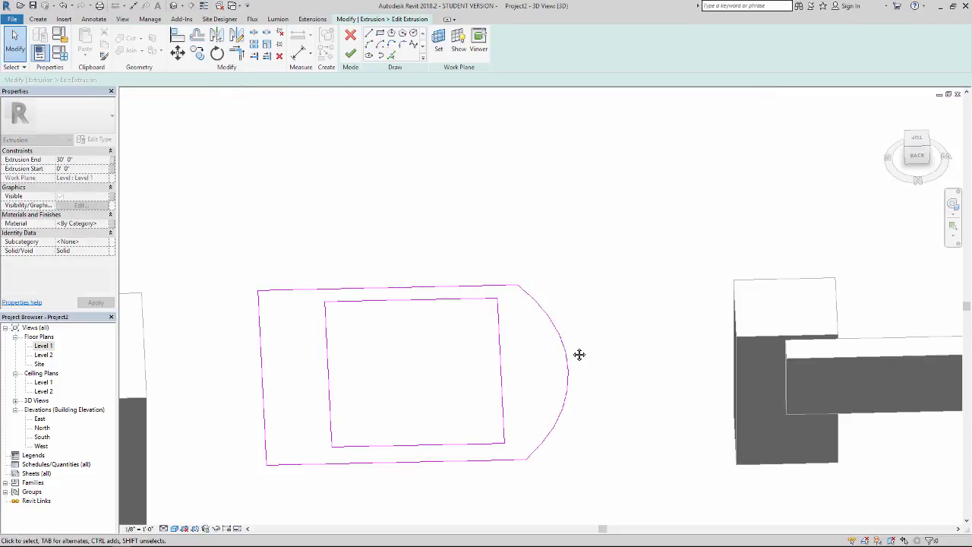
{"action": "left_click", "coordinate": [350, 54]}
{"action": "mouse_move", "coordinate": [580, 355]}
{"action": "middle_mouse_down", "text": "shift"}
{"action": "mouse_move", "coordinate": [524, 354]}
{"action": "mouse_move", "coordinate": [579, 354]}
{"action": "middle_mouse_up", "text": "shift"}
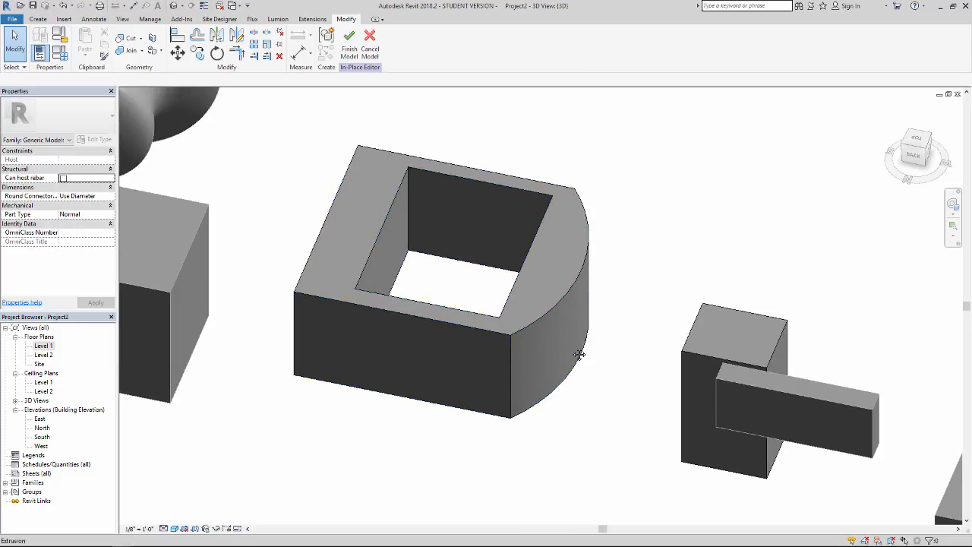
Step: Start a void extrusion and pick the long flat side face adjoining the curved end as its work plane
{"action": "scroll", "coordinate": [580, 355], "scroll_direction": "up", "scroll_amount": 4}
{"action": "middle_click_drag", "start_coordinate": [579, 354], "coordinate": [580, 355], "text": "shift"}
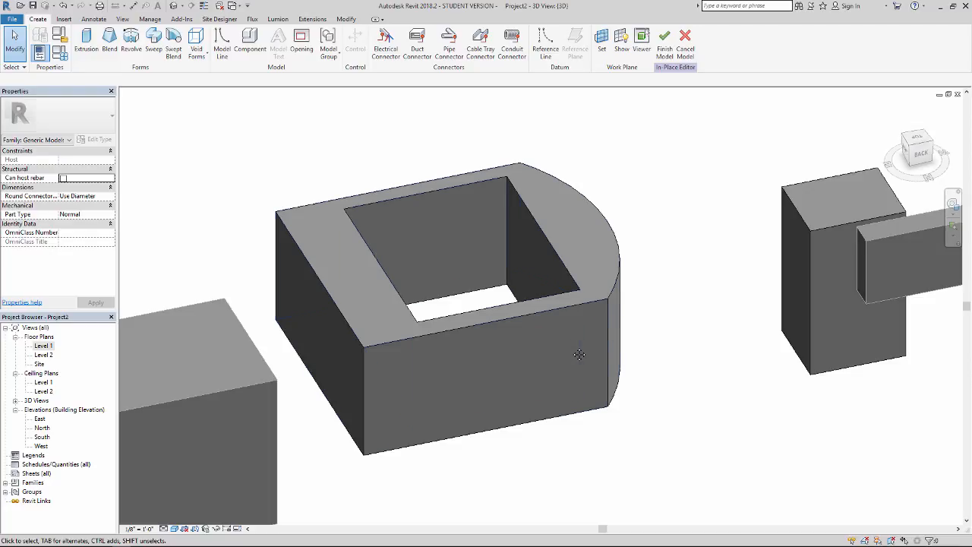
{"action": "left_click", "coordinate": [197, 49]}
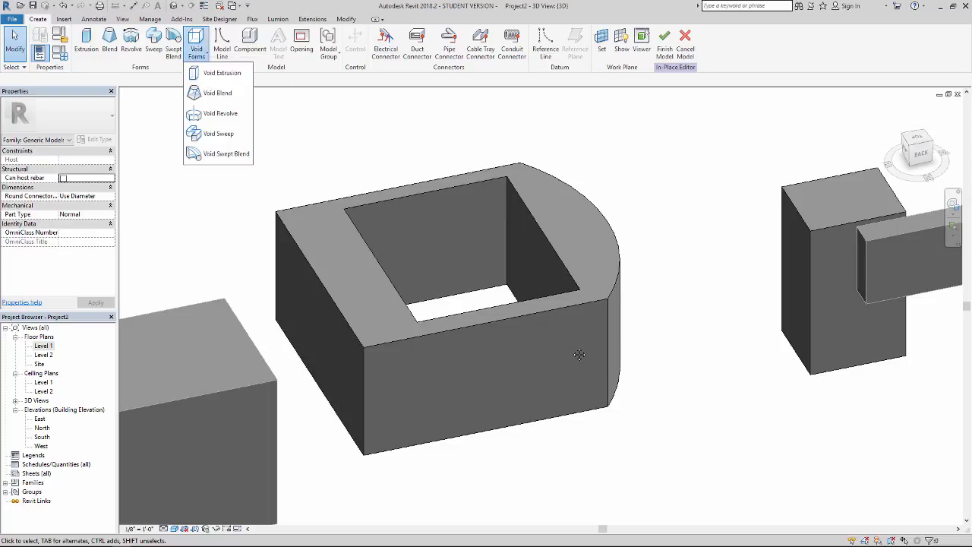
{"action": "left_click", "coordinate": [222, 72]}
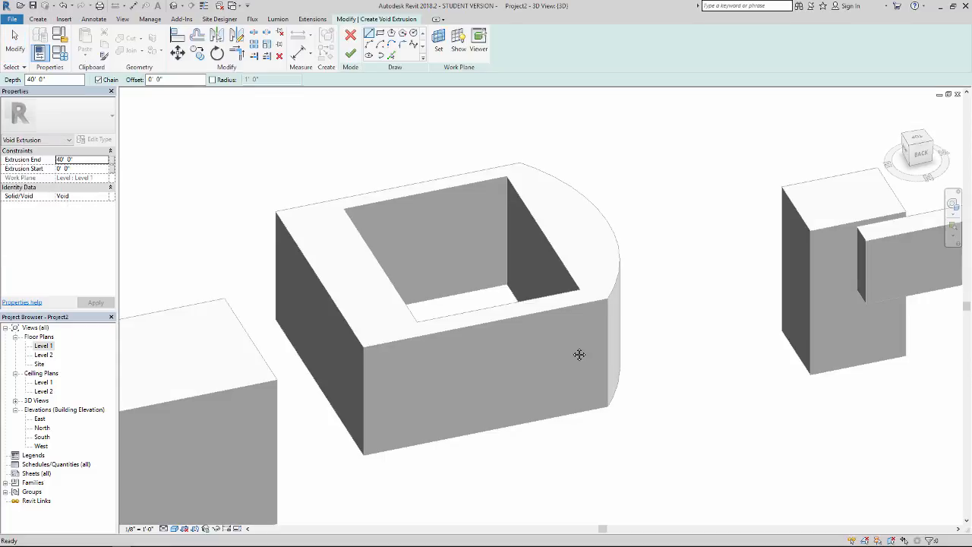
{"action": "left_click", "coordinate": [440, 42]}
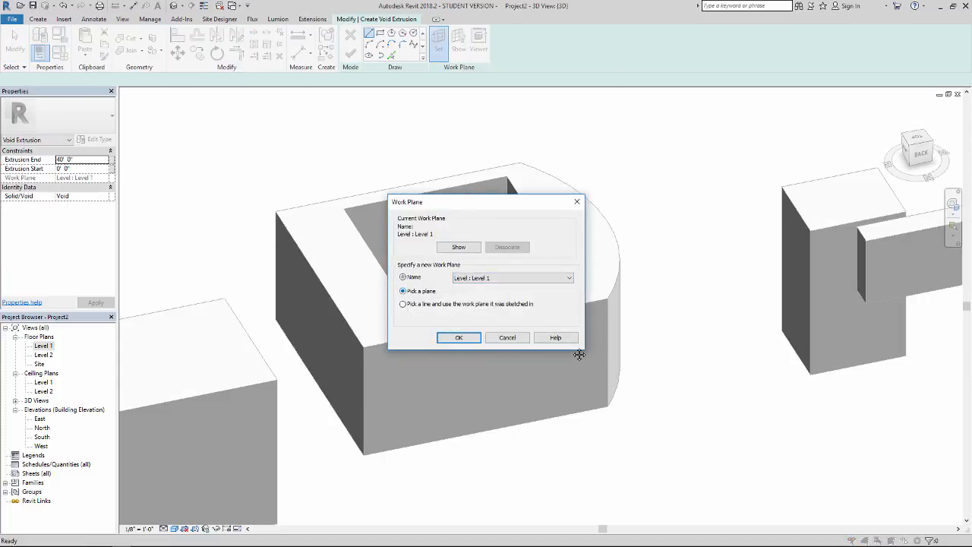
{"action": "left_click_drag", "start_coordinate": [468, 209], "coordinate": [230, 135]}
{"action": "left_click", "coordinate": [220, 265]}
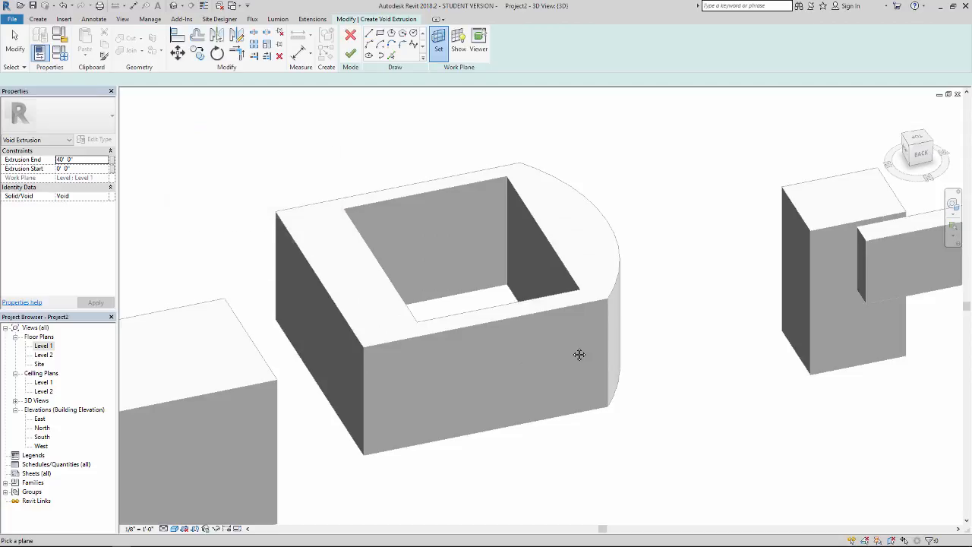
{"action": "left_click", "coordinate": [579, 355]}
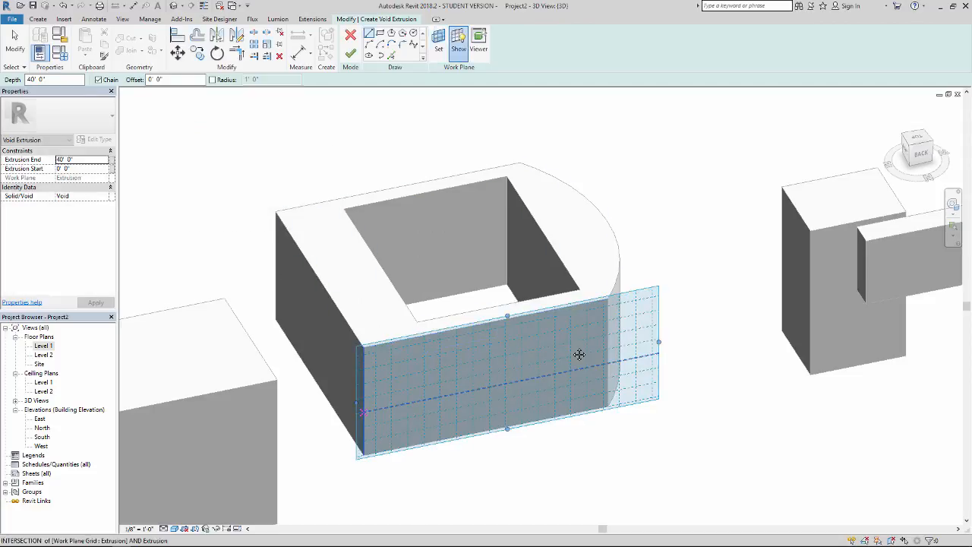
Step: Sketch a 16' by 20' rectangle rising from the face's lower edge and finish the void extrusion at 40' depth
{"action": "left_click", "coordinate": [381, 33]}
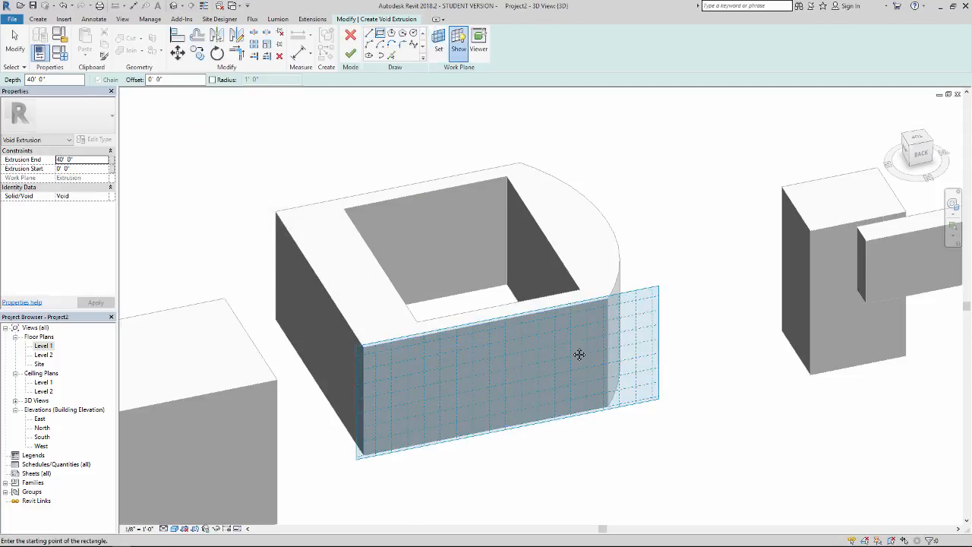
{"action": "left_click", "coordinate": [473, 434]}
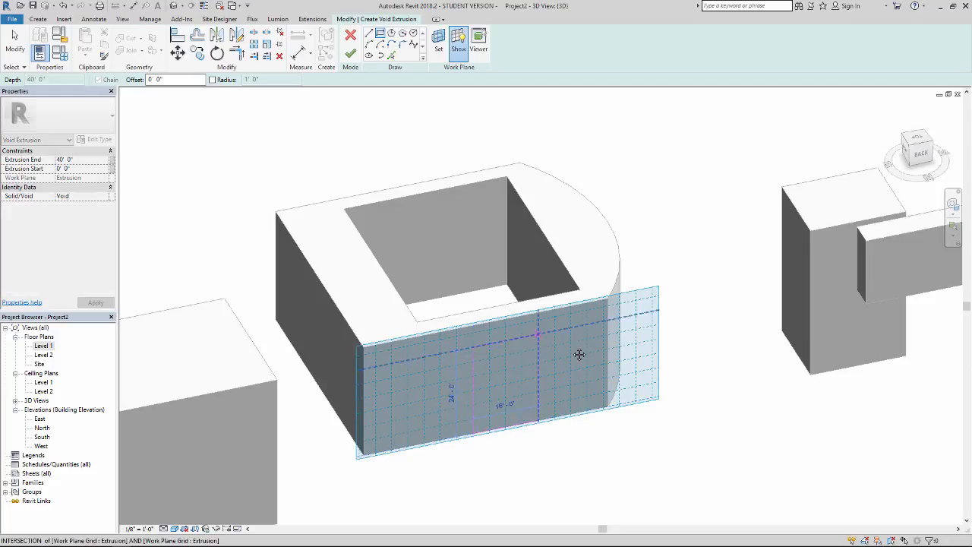
{"action": "left_click", "coordinate": [539, 348]}
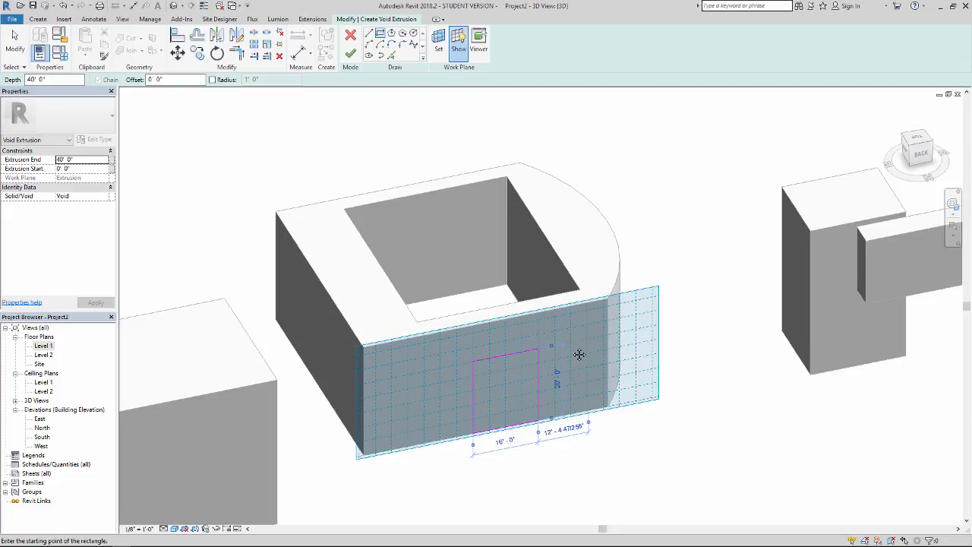
{"action": "left_click", "coordinate": [350, 53]}
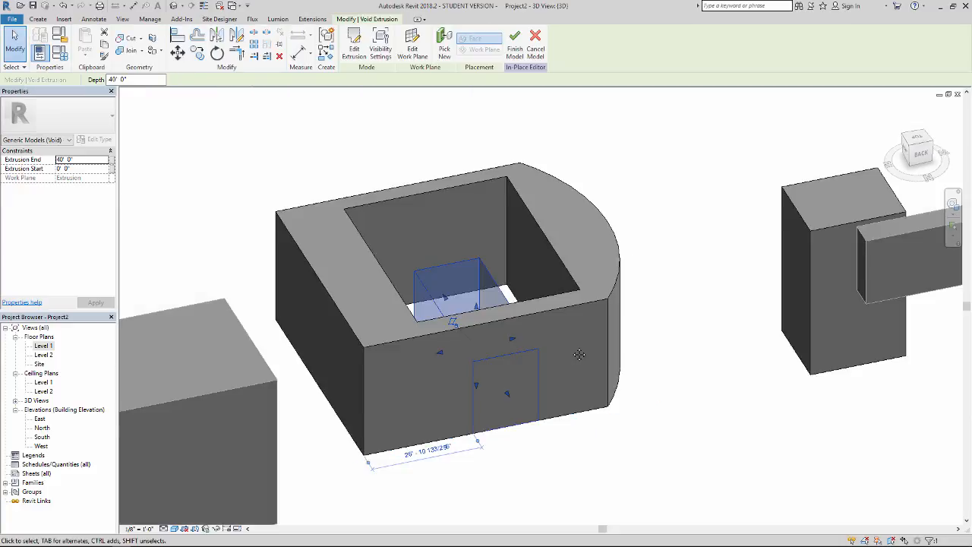
Step: Stretch the void's ends to about -10' and 71' and deselect it to cut both opposite walls, then reselect the void
{"action": "middle_click_drag", "start_coordinate": [445, 293], "coordinate": [476, 306], "text": "shift"}
{"action": "left_click_drag", "start_coordinate": [580, 355], "coordinate": [579, 355]}
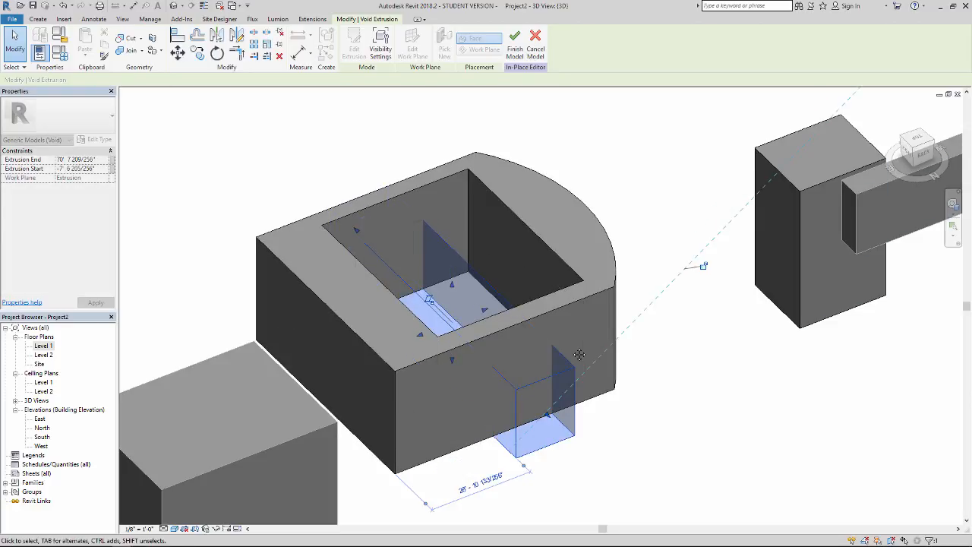
{"action": "key", "text": "Escape"}
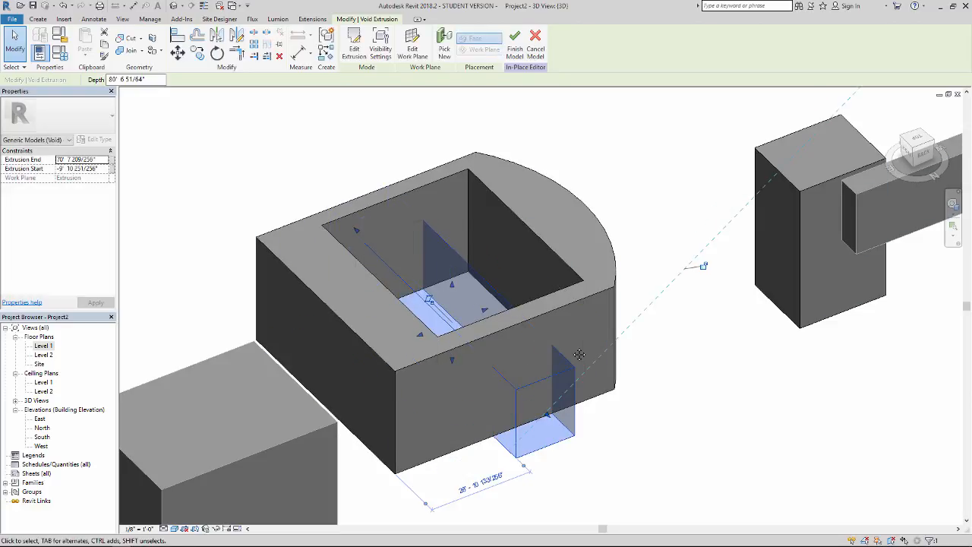
{"action": "middle_click_drag", "start_coordinate": [579, 354], "coordinate": [580, 354], "text": "shift"}
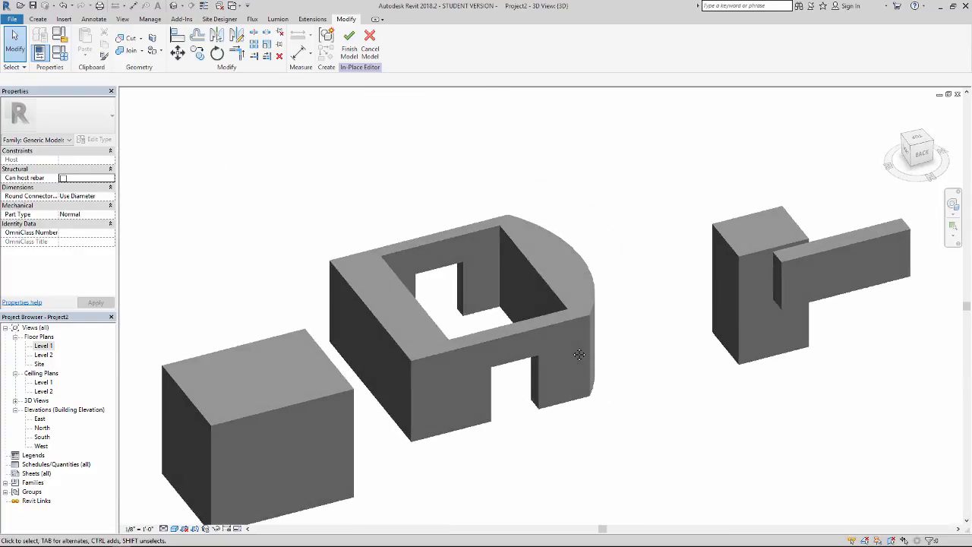
{"action": "left_click", "coordinate": [580, 354]}
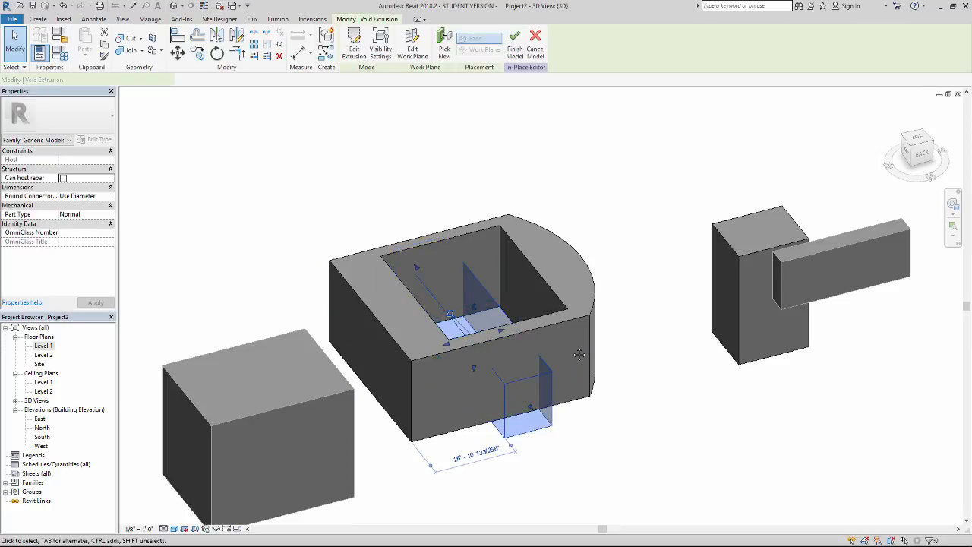
Step: Deselect the void to examine the openings through both walls of the curved-end solid, then reselect the void
{"action": "middle_click_drag", "start_coordinate": [579, 354], "coordinate": [580, 354], "text": "shift"}
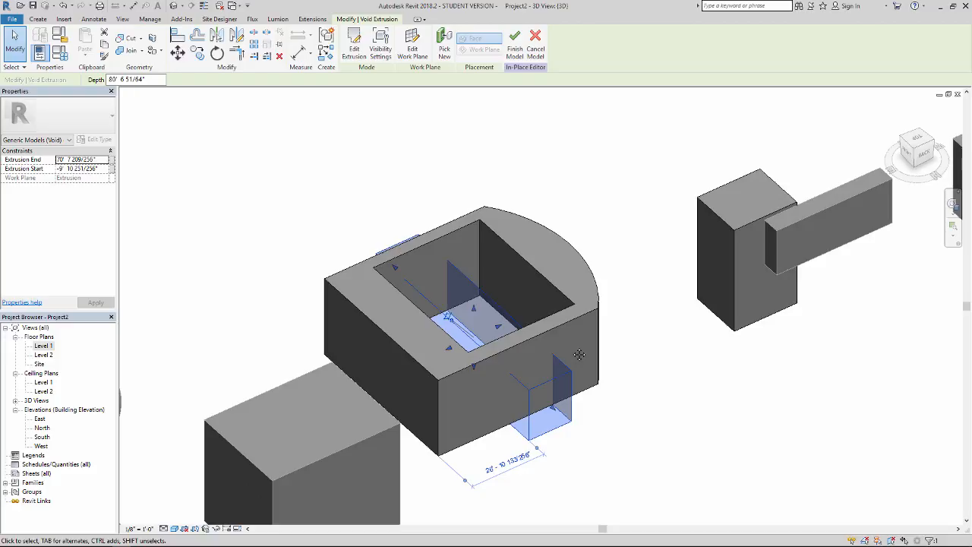
{"action": "key", "text": "Escape"}
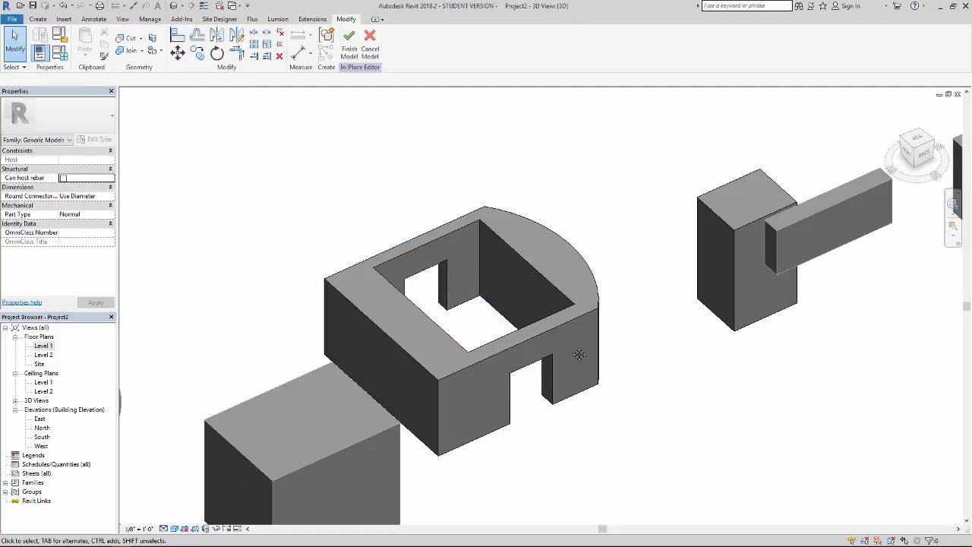
{"action": "left_click", "coordinate": [580, 354]}
{"action": "middle_click_drag", "start_coordinate": [579, 354], "coordinate": [536, 354], "text": "shift"}
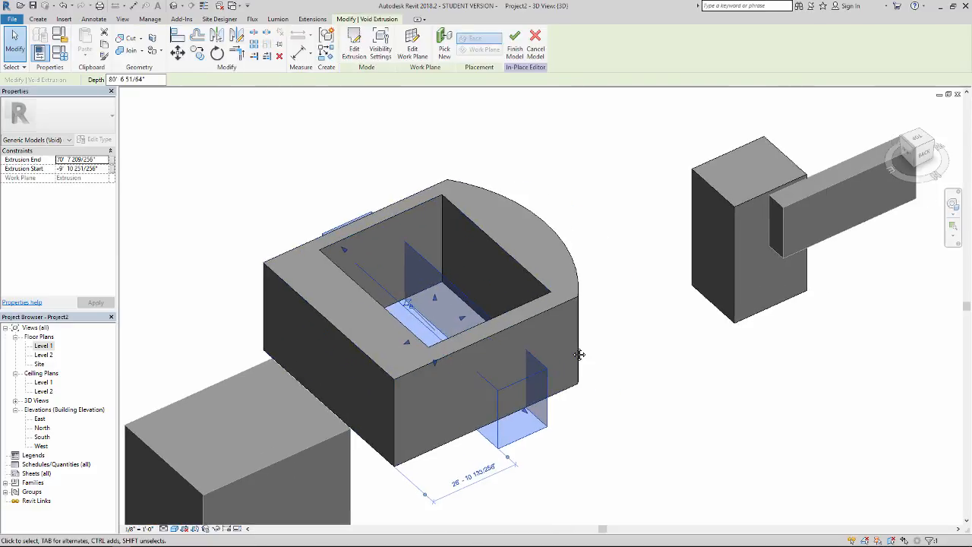
Step: Uncut the void extrusion from the hollow curved-end solid and try to finish the in-place model
{"action": "left_click", "coordinate": [142, 38]}
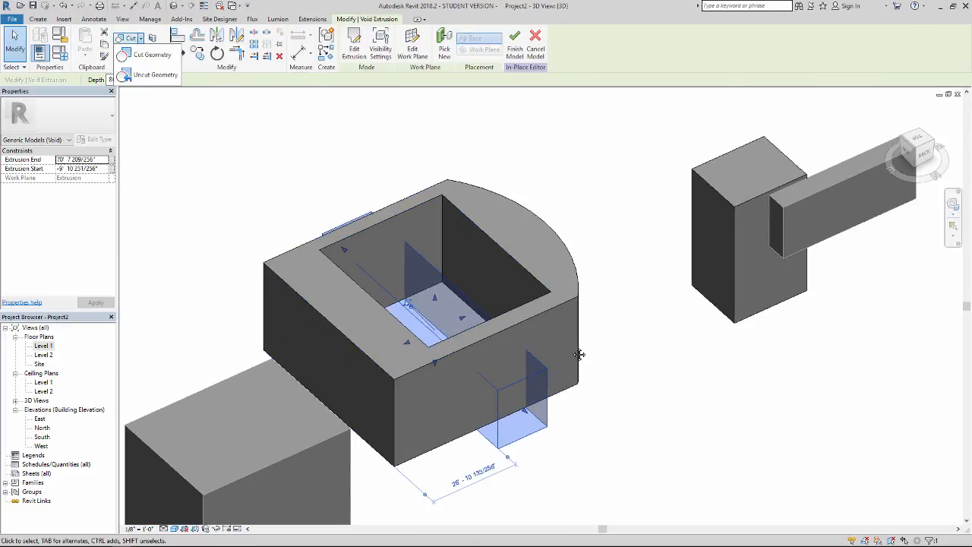
{"action": "left_click", "coordinate": [149, 75]}
{"action": "left_click", "coordinate": [580, 354]}
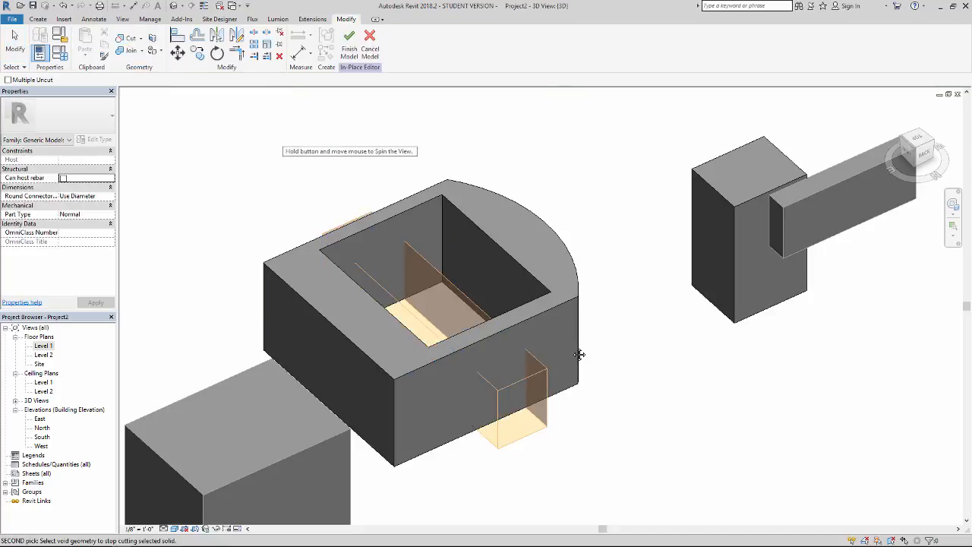
{"action": "left_click", "coordinate": [579, 354]}
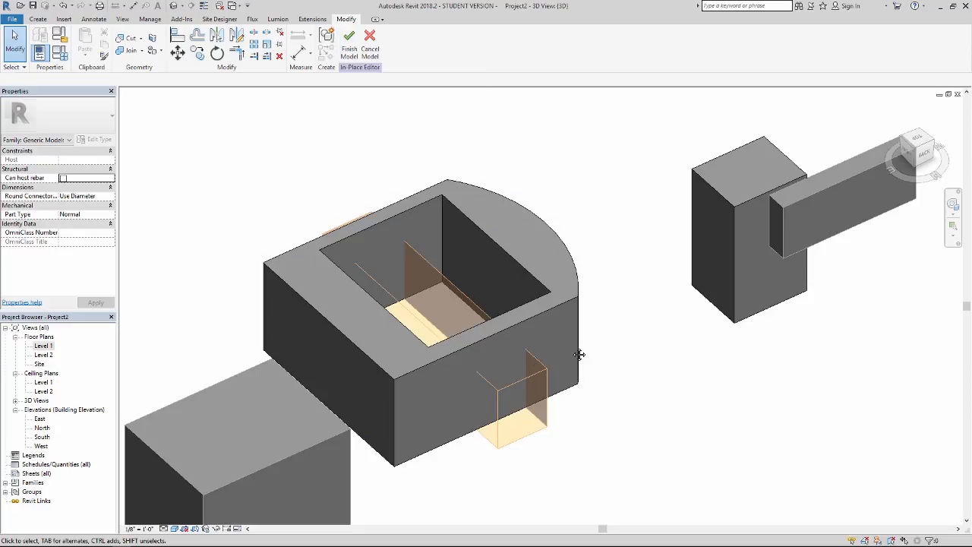
{"action": "key", "text": "Escape"}
{"action": "left_click", "coordinate": [349, 46]}
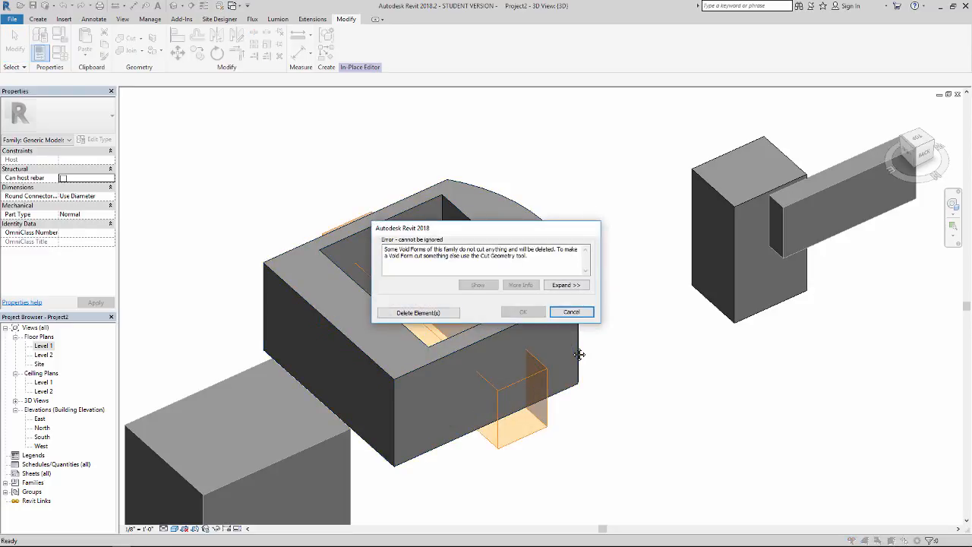
{"action": "key", "text": "Escape"}
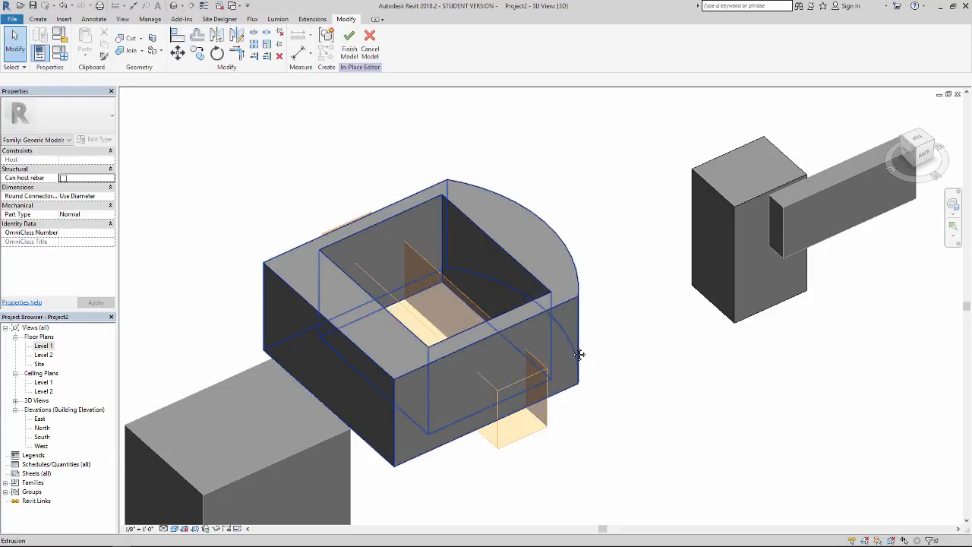
Step: Use Cut Geometry to cut the curved-end solid with the void extrusion and finish the in-place model
{"action": "middle_click_drag", "start_coordinate": [579, 354], "coordinate": [625, 356]}
{"action": "scroll", "coordinate": [580, 354], "scroll_direction": "up", "scroll_amount": 1}
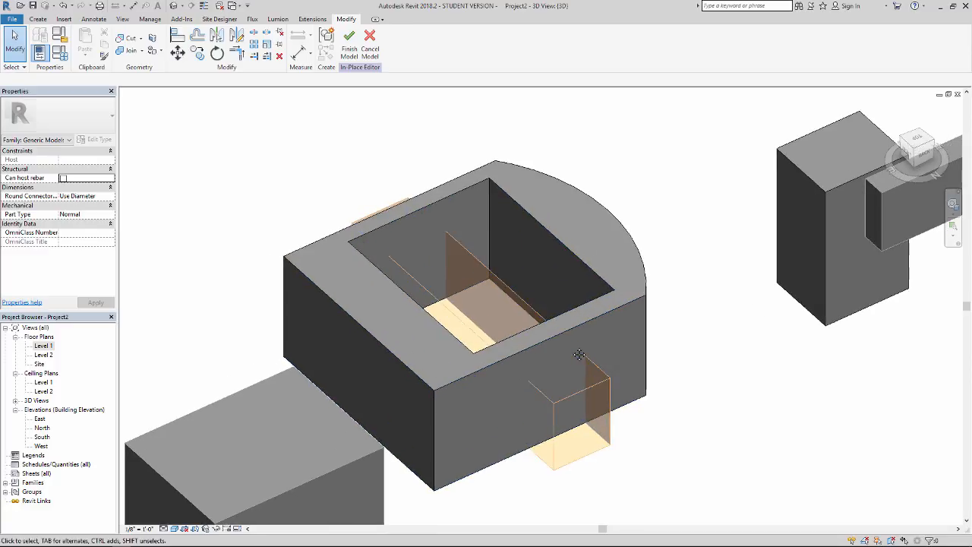
{"action": "key", "text": "c"}
{"action": "key", "text": "g"}
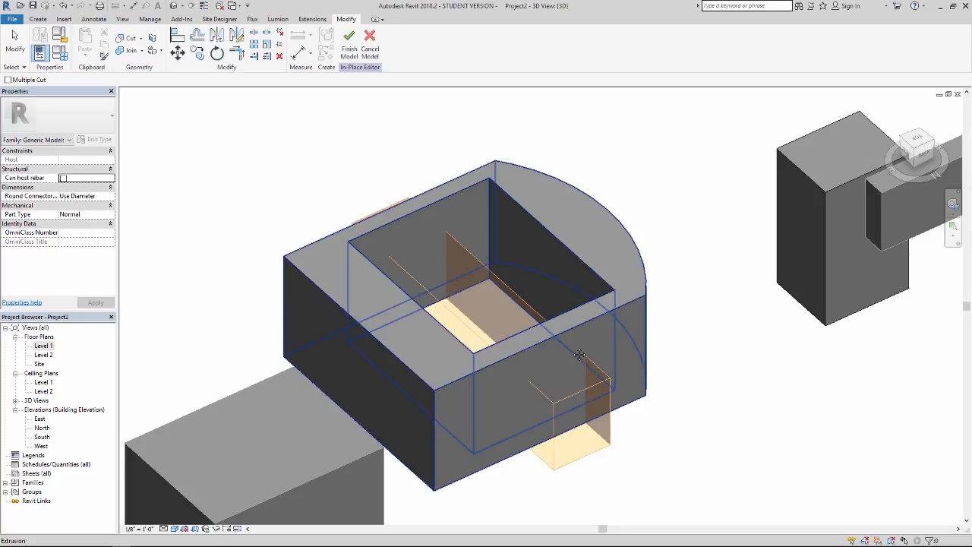
{"action": "left_click", "coordinate": [580, 354]}
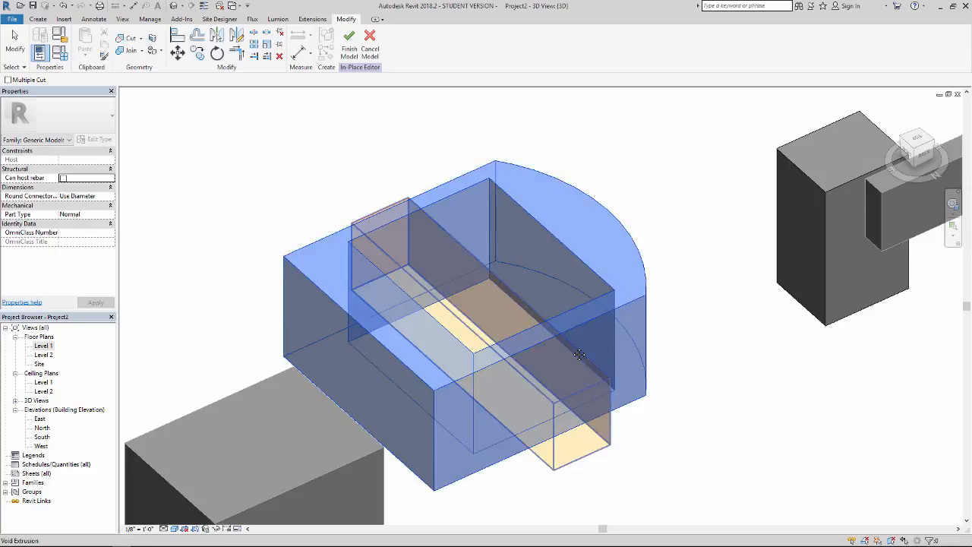
{"action": "left_click", "coordinate": [579, 354]}
{"action": "left_click", "coordinate": [350, 44]}
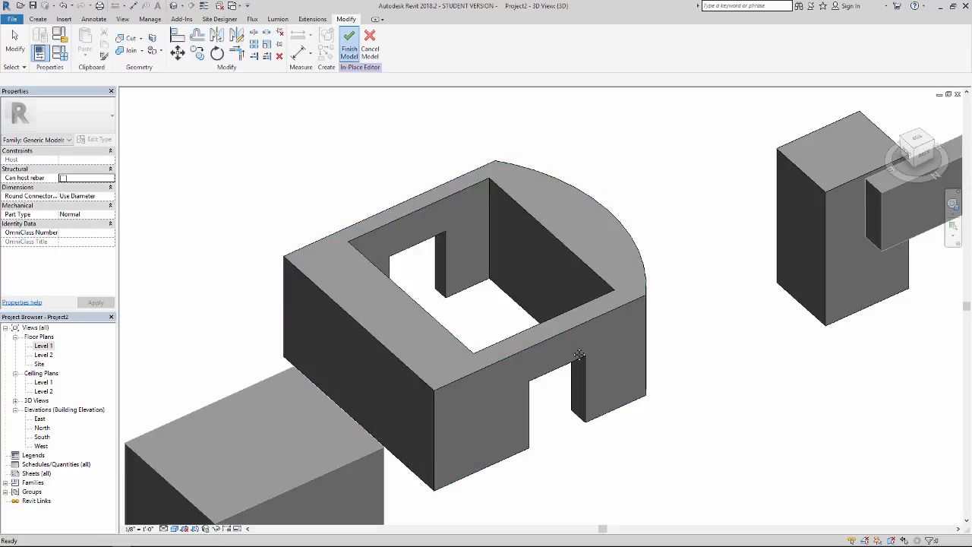
Step: Select the finished curved-end generic model and reopen it for in-place editing
{"action": "scroll", "coordinate": [579, 354], "scroll_direction": "down", "scroll_amount": 3}
{"action": "mouse_move", "coordinate": [580, 354]}
{"action": "middle_mouse_down", "text": "shift"}
{"action": "mouse_move", "coordinate": [553, 338]}
{"action": "mouse_move", "coordinate": [426, 354]}
{"action": "mouse_move", "coordinate": [625, 356]}
{"action": "mouse_move", "coordinate": [549, 315]}
{"action": "middle_mouse_up", "text": "shift"}
{"action": "scroll", "coordinate": [580, 354], "scroll_direction": "up", "scroll_amount": 4}
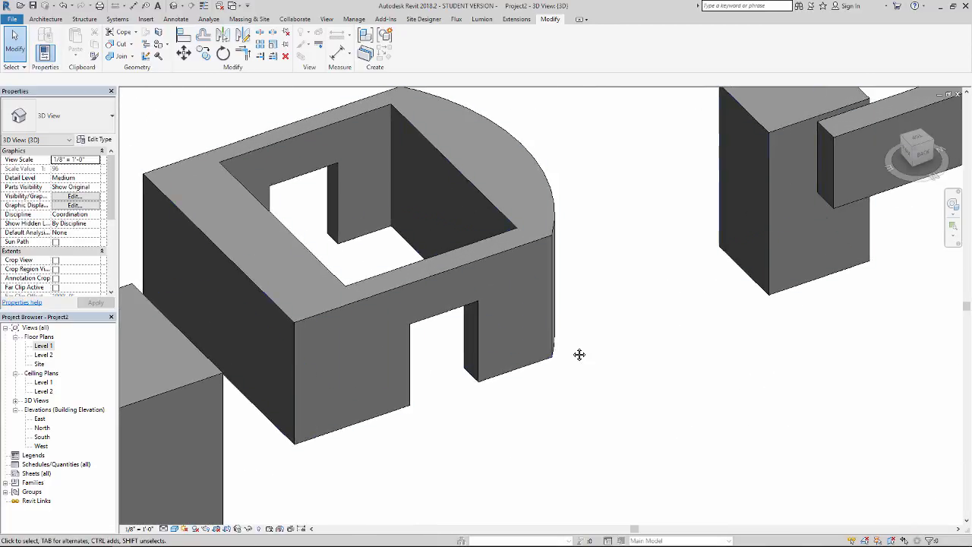
{"action": "left_click", "coordinate": [553, 335]}
{"action": "scroll", "coordinate": [580, 354], "scroll_direction": "down", "scroll_amount": 3}
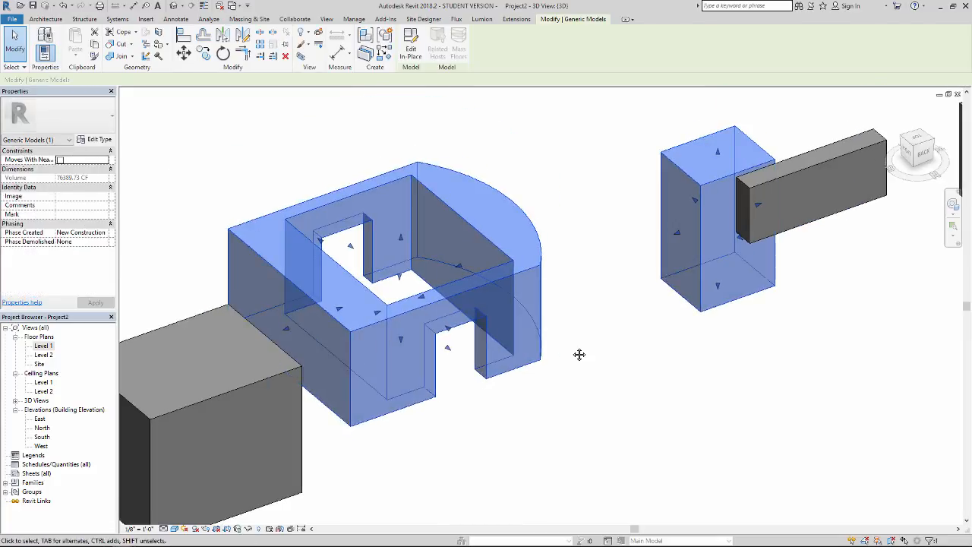
{"action": "left_click", "coordinate": [411, 44]}
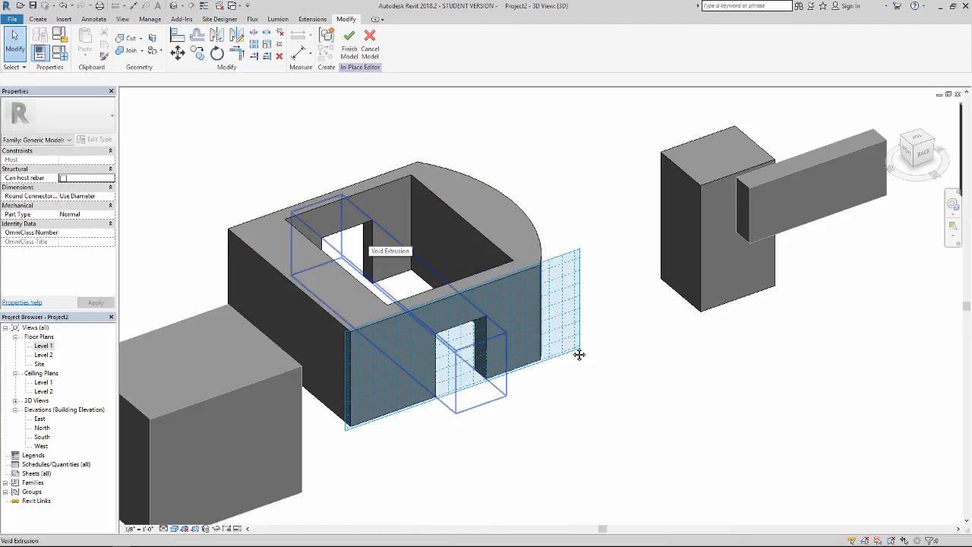
Step: Cycle through the overlapping elements at the wall opening and select the void extrusion
{"action": "key", "text": "Tab"}
{"action": "key", "text": "Tab"}
{"action": "key", "text": "Tab"}
{"action": "key", "text": "Tab"}
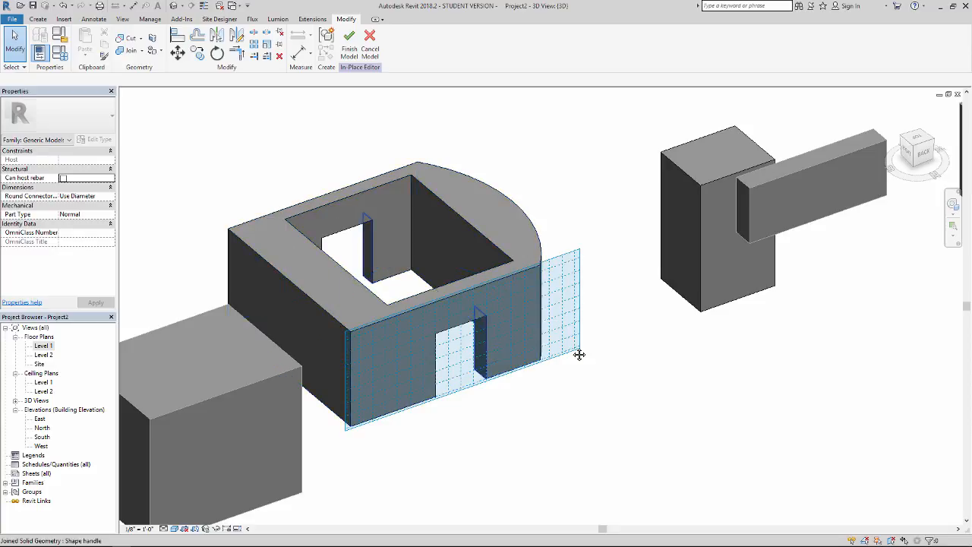
{"action": "key", "text": "Tab"}
{"action": "key", "text": "Tab"}
{"action": "key", "text": "Tab"}
{"action": "key", "text": "Tab"}
{"action": "key", "text": "Tab"}
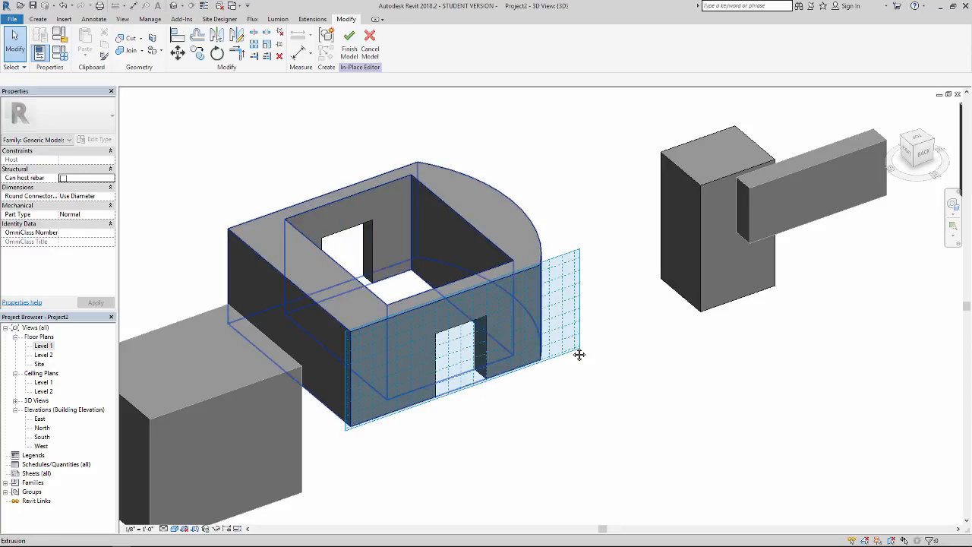
{"action": "key", "text": "Tab"}
{"action": "key", "text": "Tab"}
{"action": "key", "text": "Tab"}
{"action": "key", "text": "Tab"}
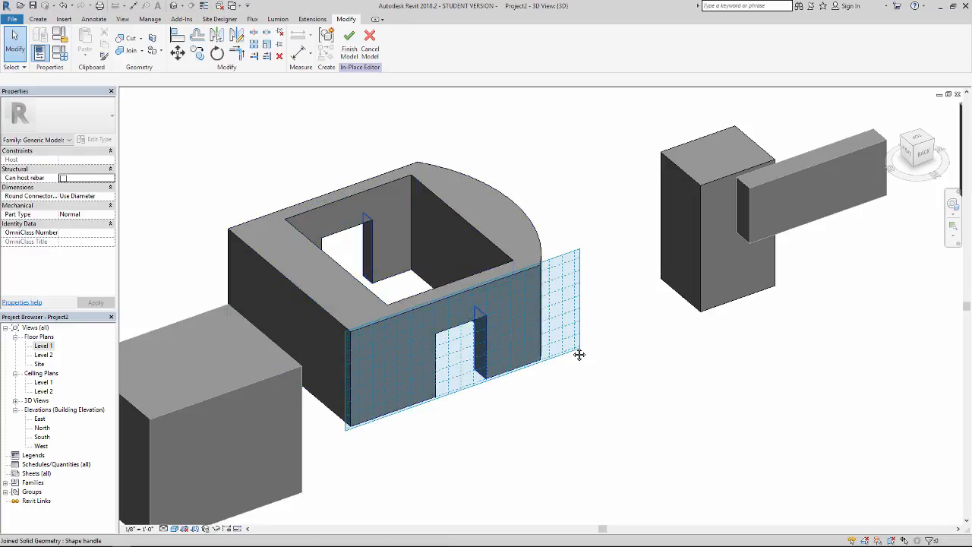
{"action": "key", "text": "Tab"}
{"action": "key", "text": "Tab"}
{"action": "key", "text": "Tab"}
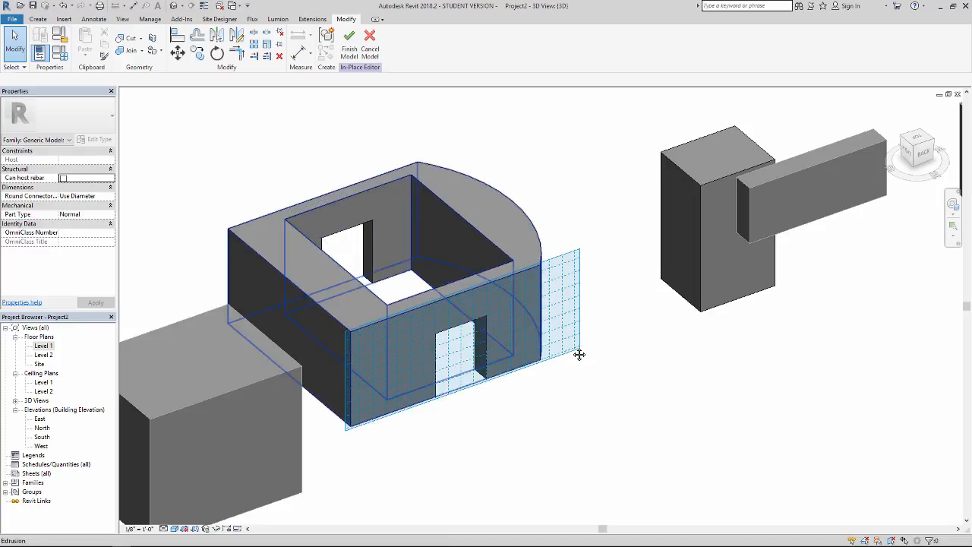
{"action": "key", "text": "Tab"}
{"action": "key", "text": "Tab"}
{"action": "key", "text": "Tab"}
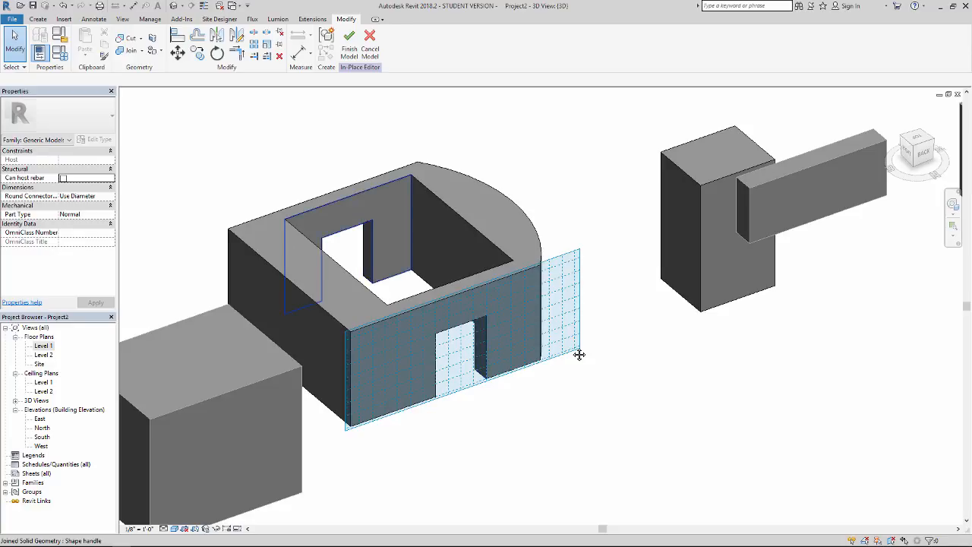
{"action": "key", "text": "Tab"}
{"action": "key", "text": "Tab"}
{"action": "key", "text": "Tab"}
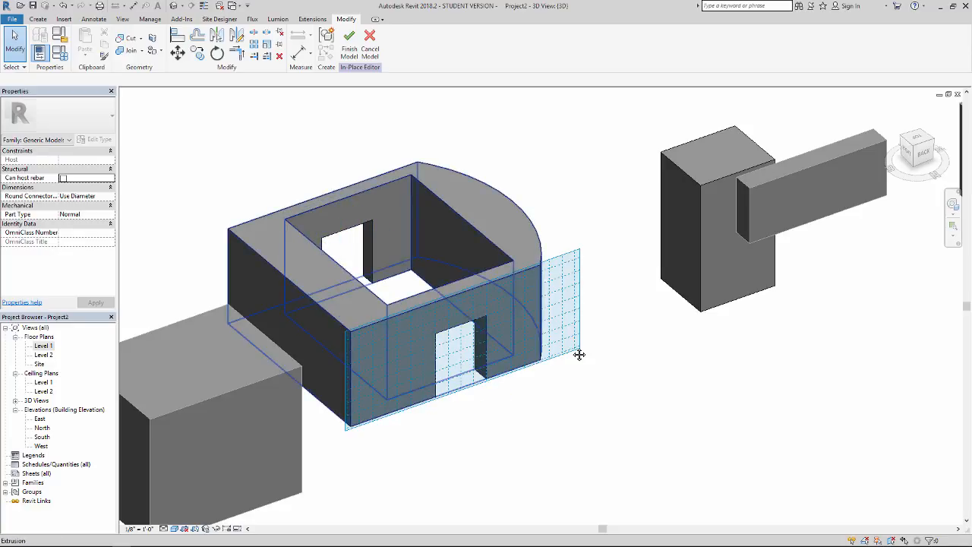
{"action": "key", "text": "Tab"}
{"action": "key", "text": "Tab"}
{"action": "key", "text": "Tab"}
{"action": "key", "text": "Tab"}
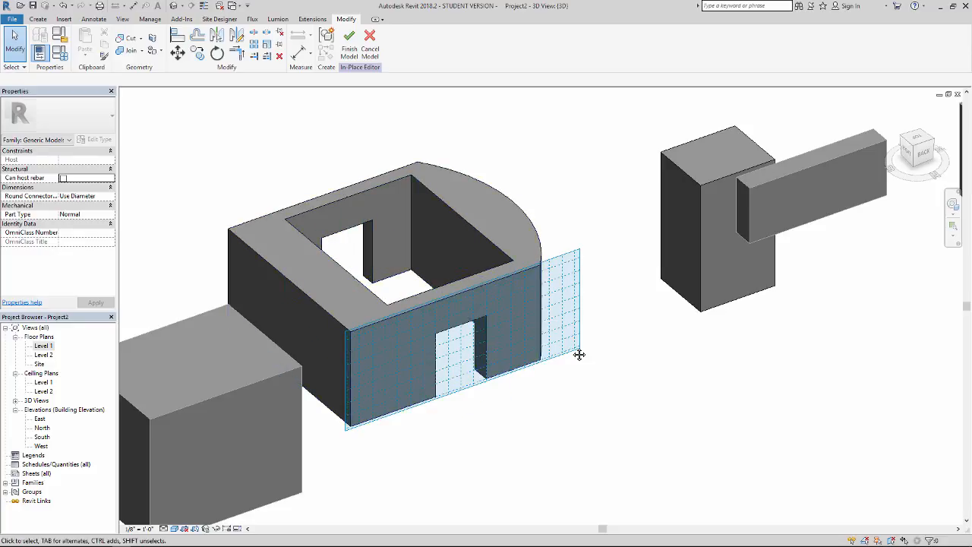
{"action": "key", "text": "Tab"}
{"action": "key", "text": "Tab"}
{"action": "key", "text": "Tab"}
{"action": "key", "text": "Tab"}
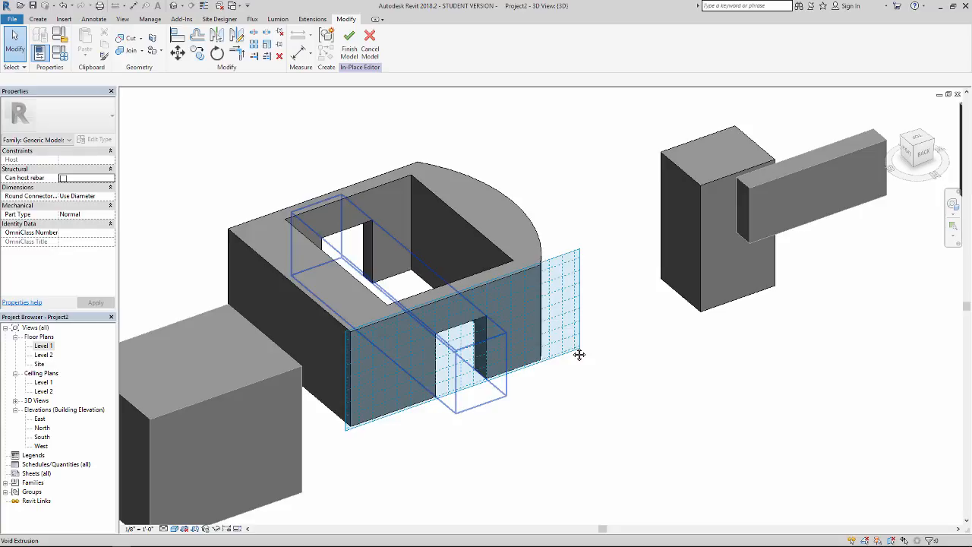
{"action": "left_click", "coordinate": [579, 354]}
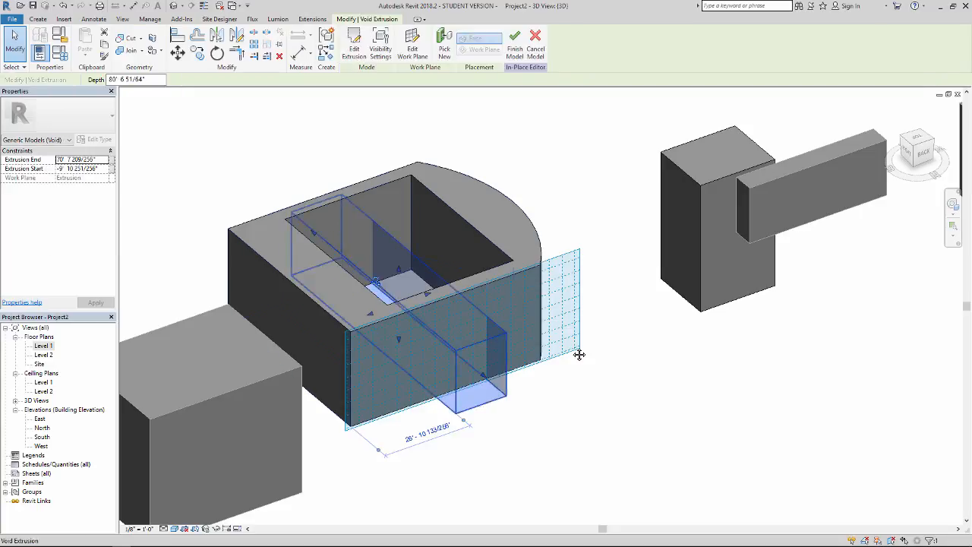
Step: Edit the void extrusion's sketch, resizing its rectangle to 18' high and 5' wide, and finish the sketch
{"action": "double_click", "coordinate": [579, 354]}
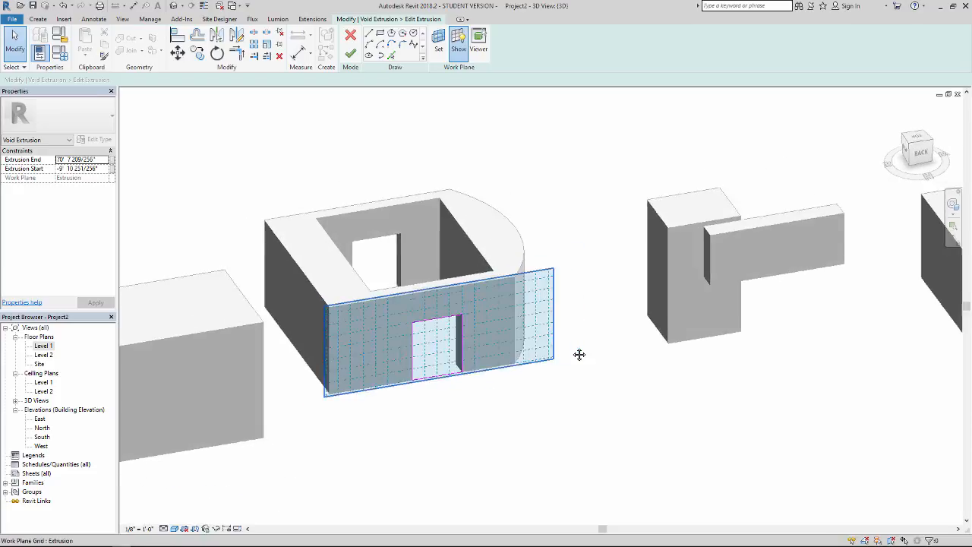
{"action": "left_click_drag", "start_coordinate": [424, 298], "coordinate": [424, 326]}
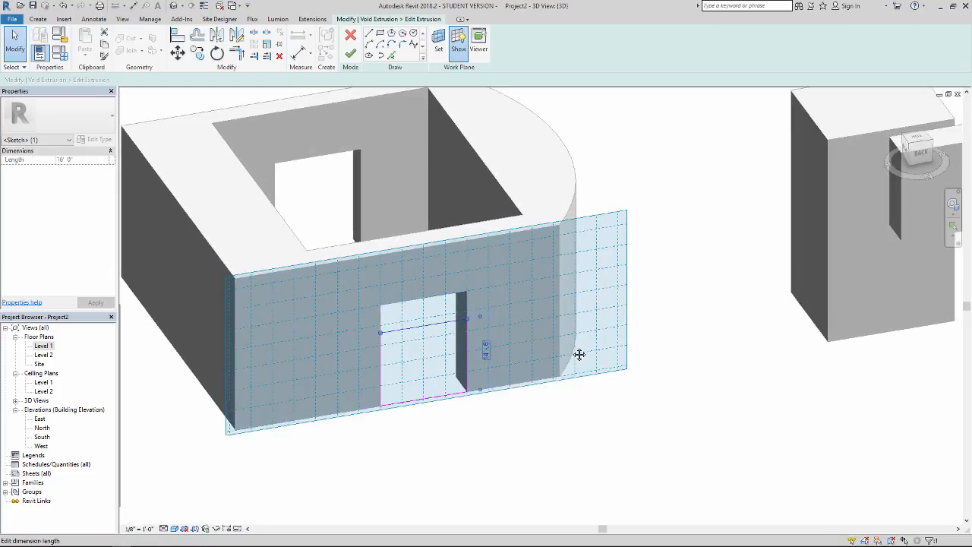
{"action": "left_click", "coordinate": [486, 349]}
{"action": "type", "text": "18"}
{"action": "key", "text": "Return"}
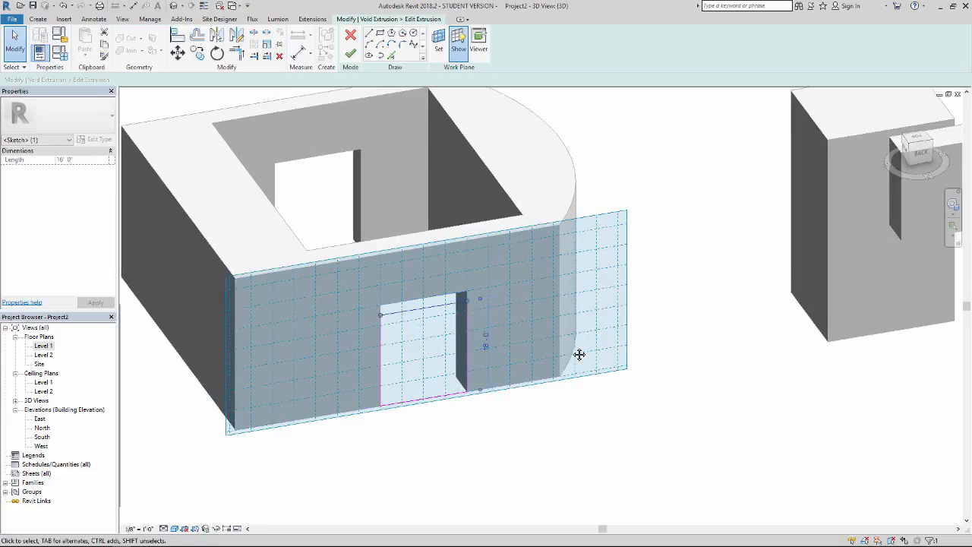
{"action": "left_click", "coordinate": [468, 346]}
{"action": "left_click", "coordinate": [422, 413]}
{"action": "type", "text": "5"}
{"action": "key", "text": "Return"}
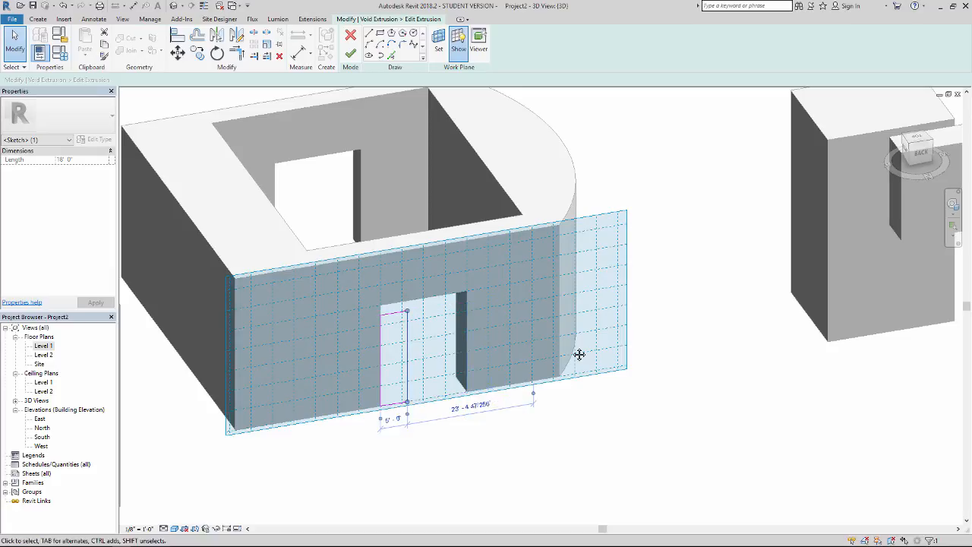
{"action": "key", "text": "Escape"}
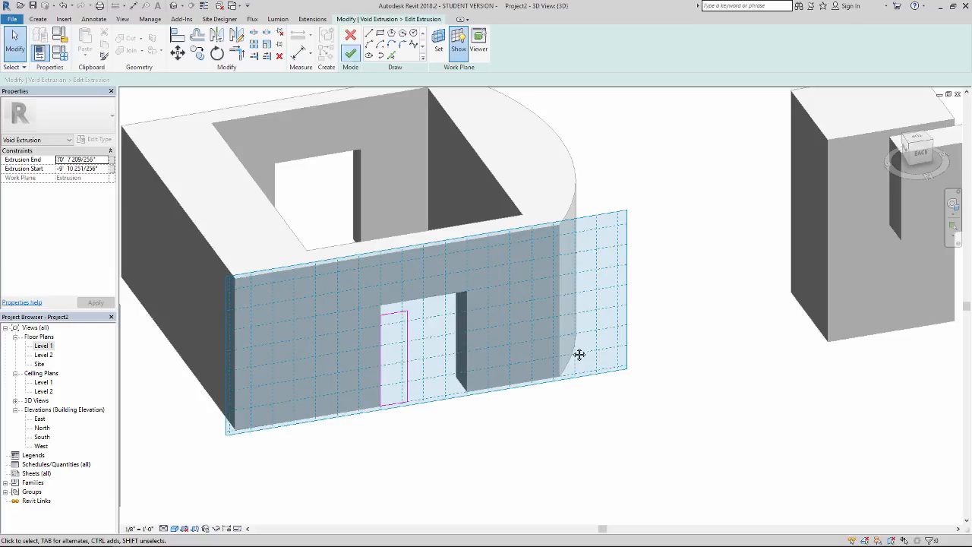
{"action": "left_click", "coordinate": [350, 53]}
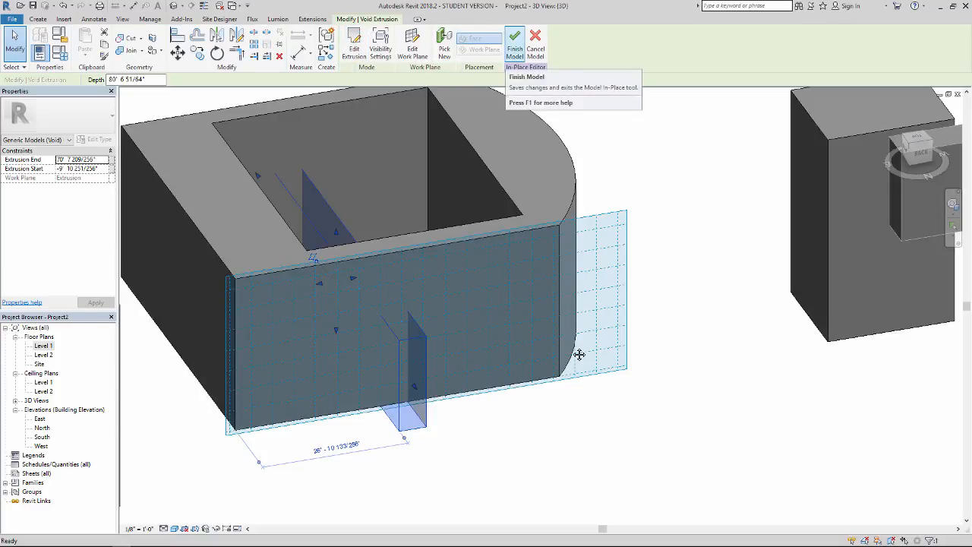
Step: Deselect the void to cut the narrower openings through both walls and finish the in-place model
{"action": "left_click", "coordinate": [580, 355]}
{"action": "scroll", "coordinate": [580, 355], "scroll_direction": "down", "scroll_amount": 1}
{"action": "middle_click_drag", "start_coordinate": [580, 355], "coordinate": [580, 355], "text": "shift"}
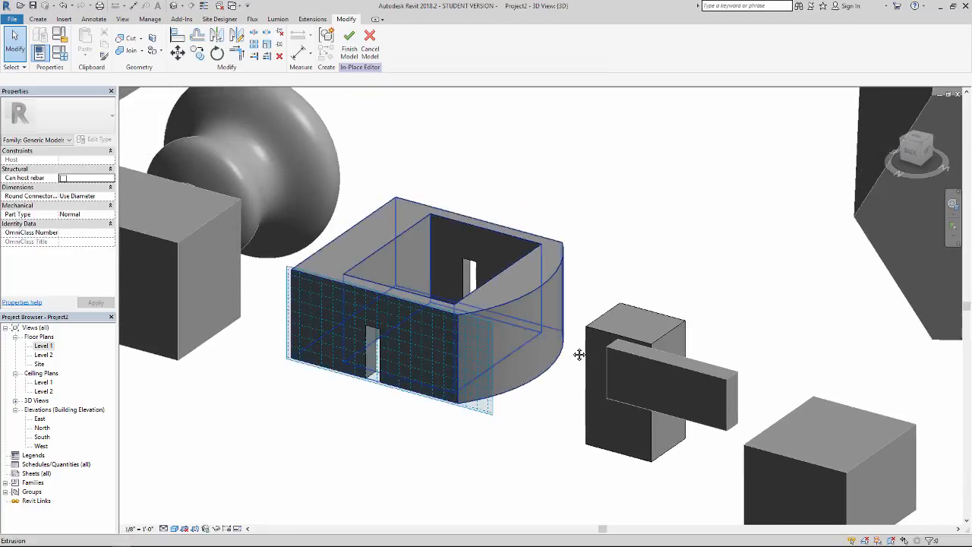
{"action": "left_click", "coordinate": [349, 46]}
Step: Examine the whole set of in-place solids, including the recut curved-end block, from several angles
{"action": "scroll", "coordinate": [464, 372], "scroll_direction": "down", "scroll_amount": 3}
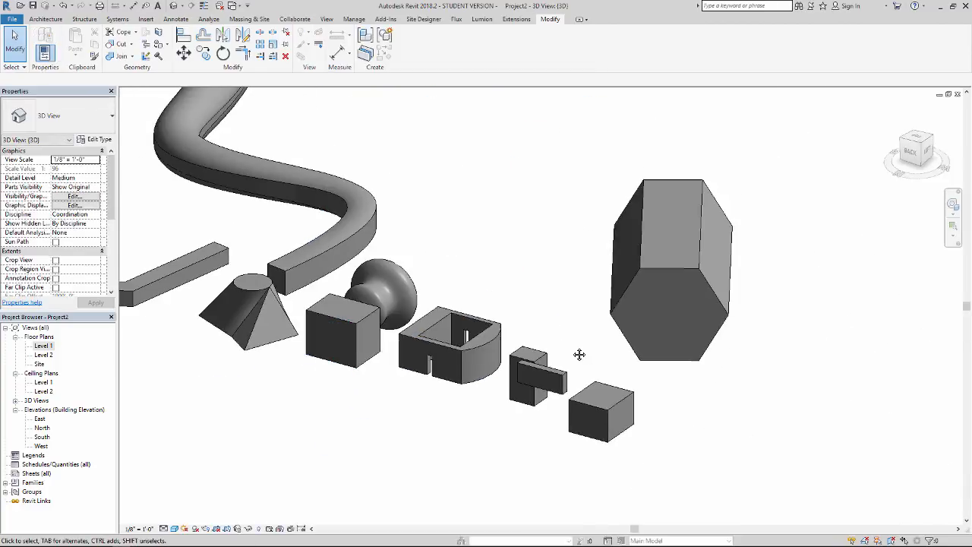
{"action": "scroll", "coordinate": [580, 354], "scroll_direction": "down", "scroll_amount": 2}
{"action": "middle_click_drag", "start_coordinate": [580, 355], "coordinate": [582, 284], "text": "shift"}
{"action": "scroll", "coordinate": [580, 354], "scroll_direction": "up", "scroll_amount": 4}
{"action": "scroll", "coordinate": [579, 355], "scroll_direction": "down", "scroll_amount": 1}
{"action": "scroll", "coordinate": [580, 355], "scroll_direction": "up", "scroll_amount": 1}
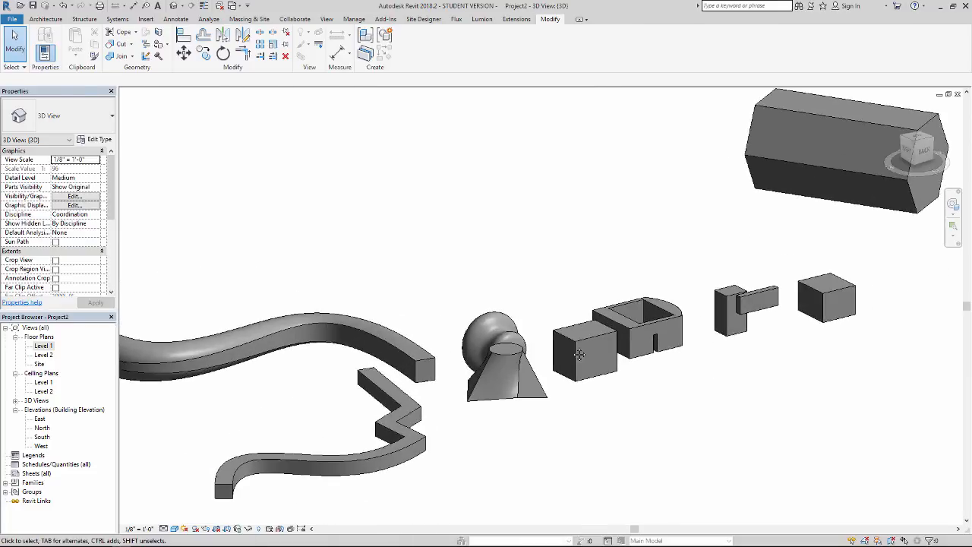
{"action": "middle_click_drag", "start_coordinate": [580, 355], "coordinate": [579, 355], "text": "shift"}
{"action": "scroll", "coordinate": [580, 355], "scroll_direction": "up", "scroll_amount": 2}
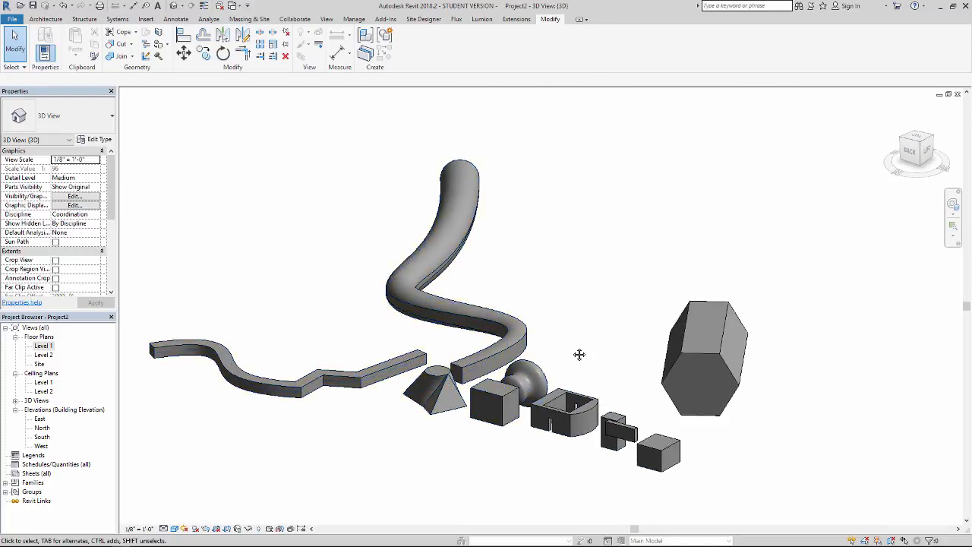
{"action": "scroll", "coordinate": [580, 355], "scroll_direction": "up", "scroll_amount": 5}
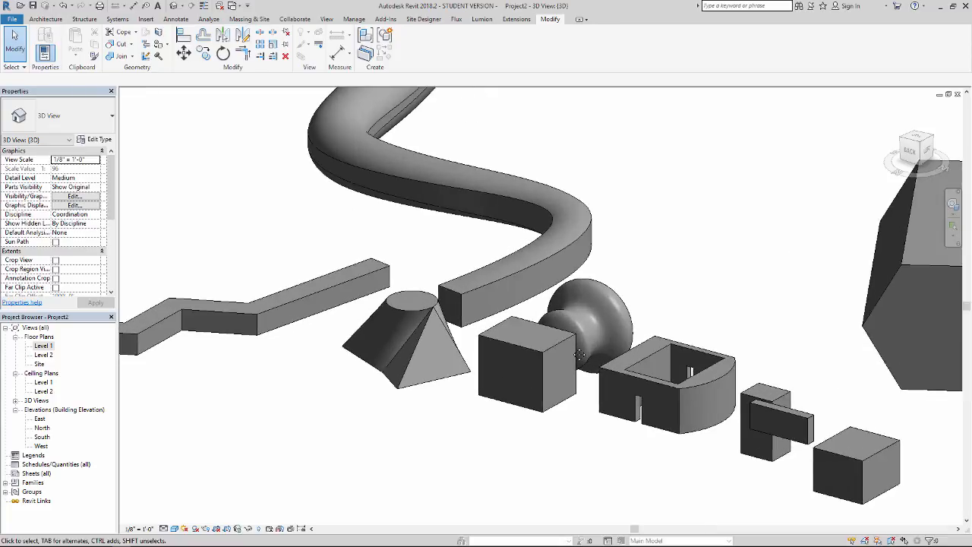
{"action": "middle_click_drag", "start_coordinate": [579, 355], "coordinate": [580, 355], "text": "shift"}
{"action": "scroll", "coordinate": [580, 355], "scroll_direction": "down", "scroll_amount": 2}
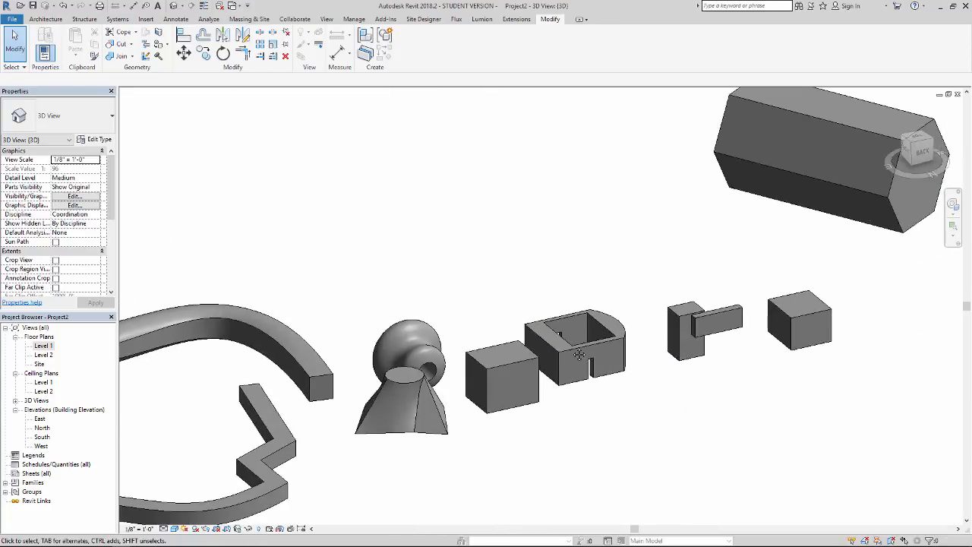